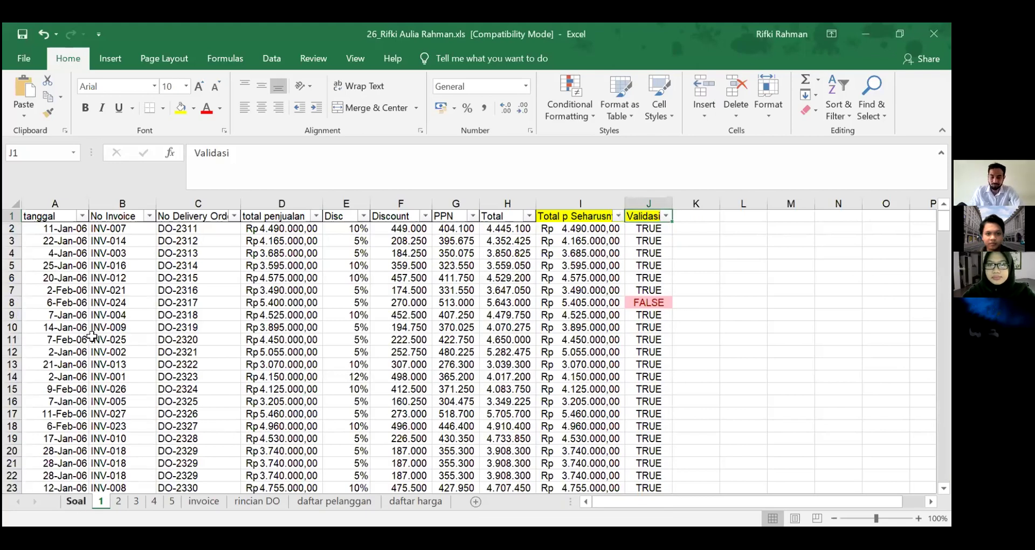
Review the question list on the Soal sheet and the data on the invoice and rincian DO sheets, ending on sheet 1.
{"action": "left_click", "coordinate": [77, 502]}
{"action": "scroll", "coordinate": [232, 394], "scroll_direction": "up", "scroll_amount": 2}
{"action": "scroll", "coordinate": [218, 377], "scroll_direction": "up", "scroll_amount": 1}
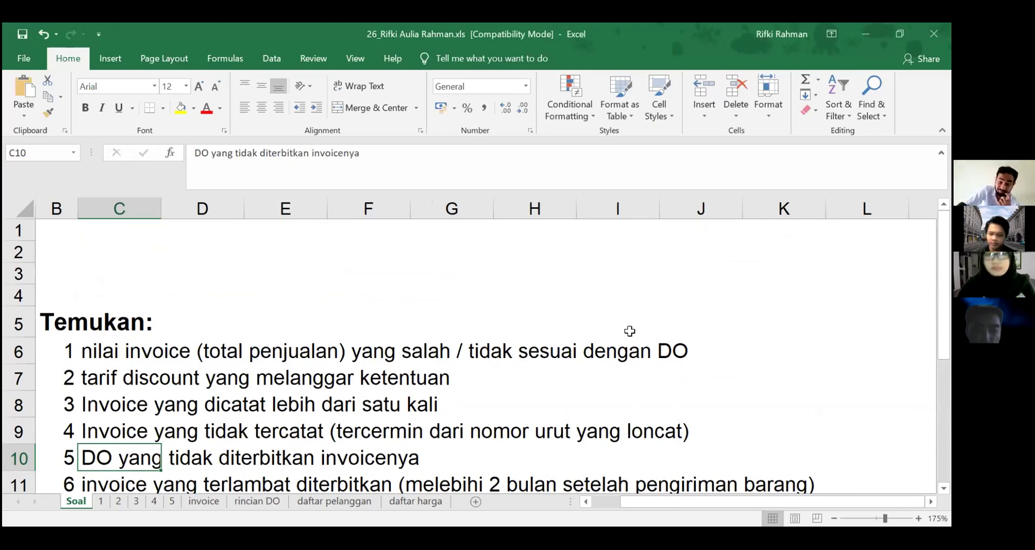
{"action": "left_click", "coordinate": [197, 503]}
{"action": "left_click", "coordinate": [570, 367]}
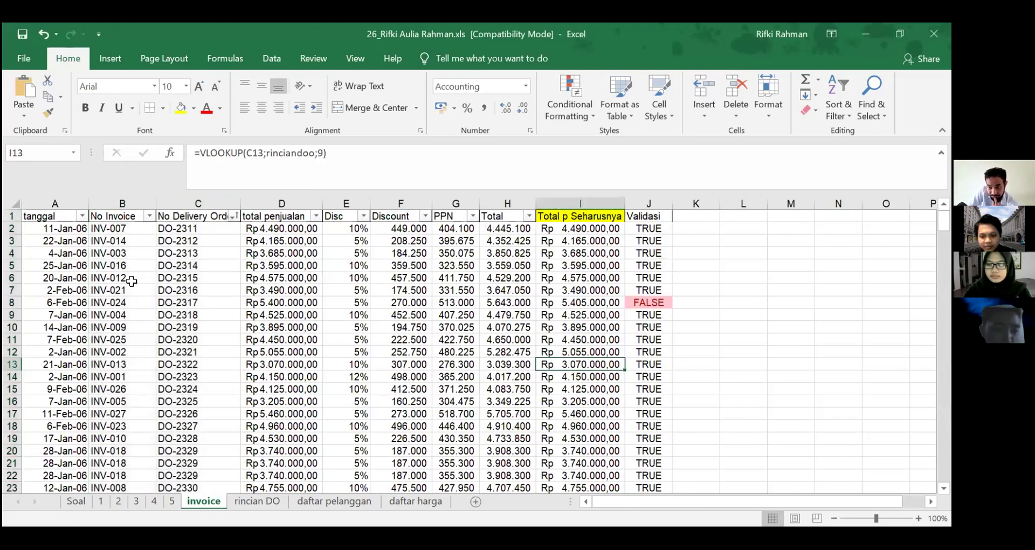
{"action": "left_click", "coordinate": [261, 506]}
{"action": "left_click", "coordinate": [272, 340]}
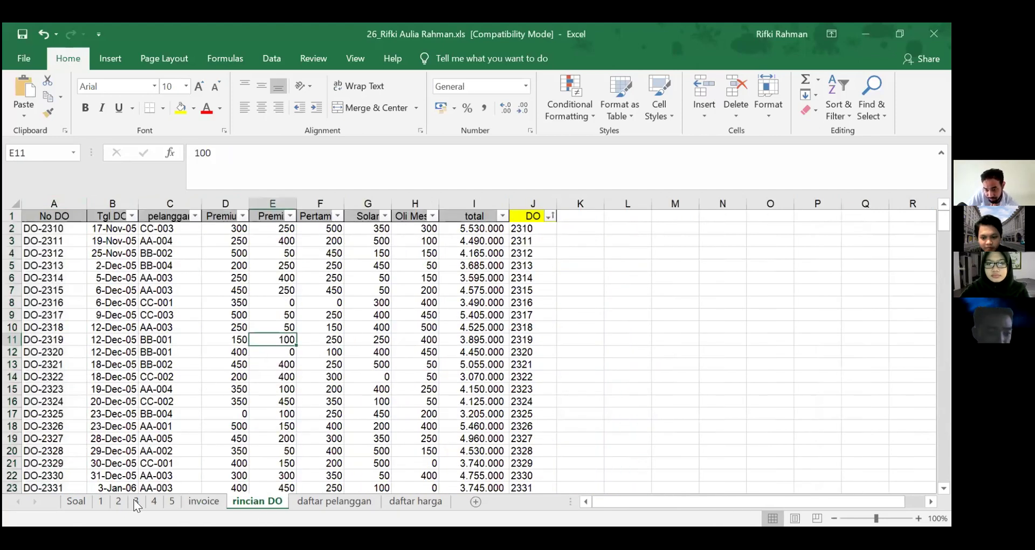
{"action": "left_click", "coordinate": [101, 499]}
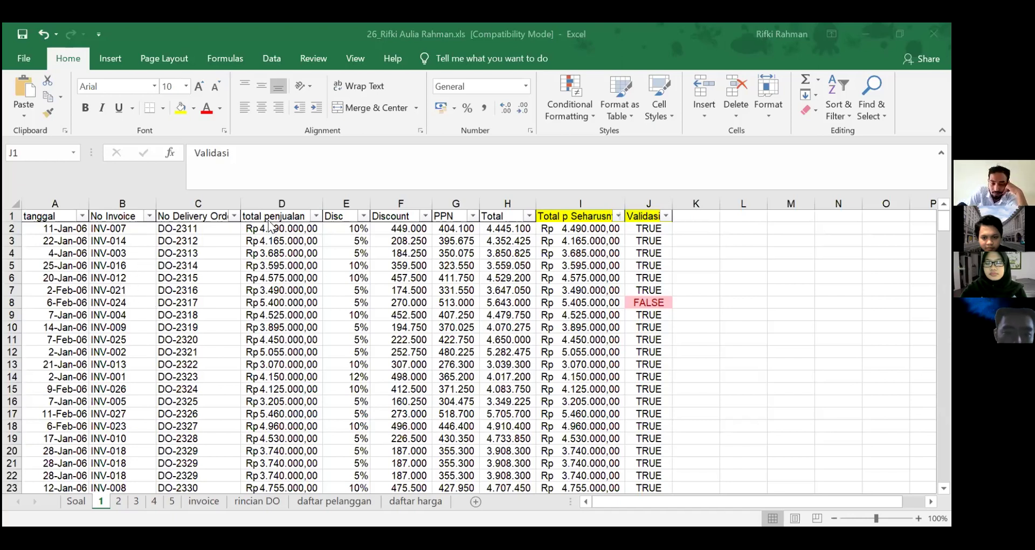
{"action": "key", "text": "alt+Tab"}
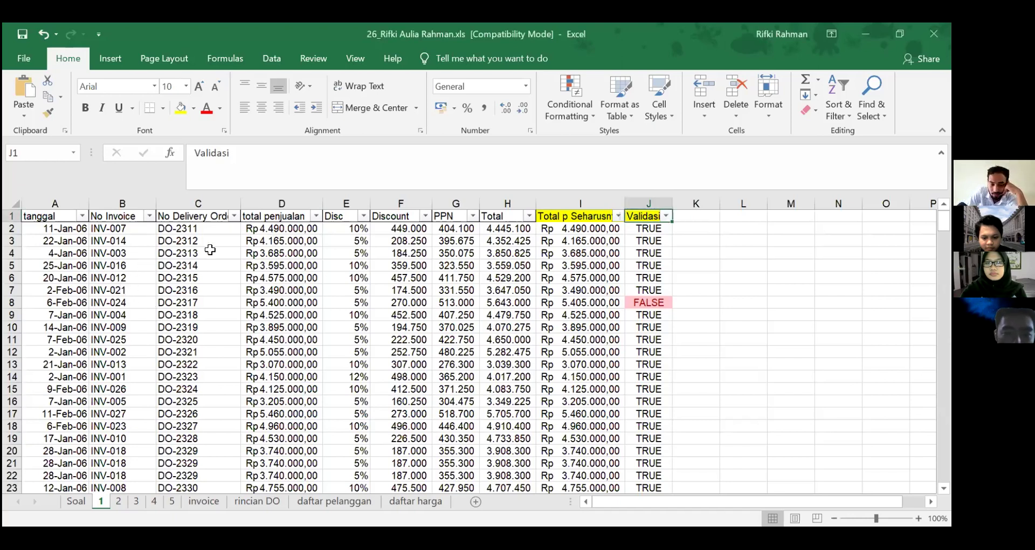
Compare the first row's Total p Seharusnya formula with its total penjualan entry on sheet 1, checking the invoice sheet as well.
{"action": "left_click", "coordinate": [550, 231]}
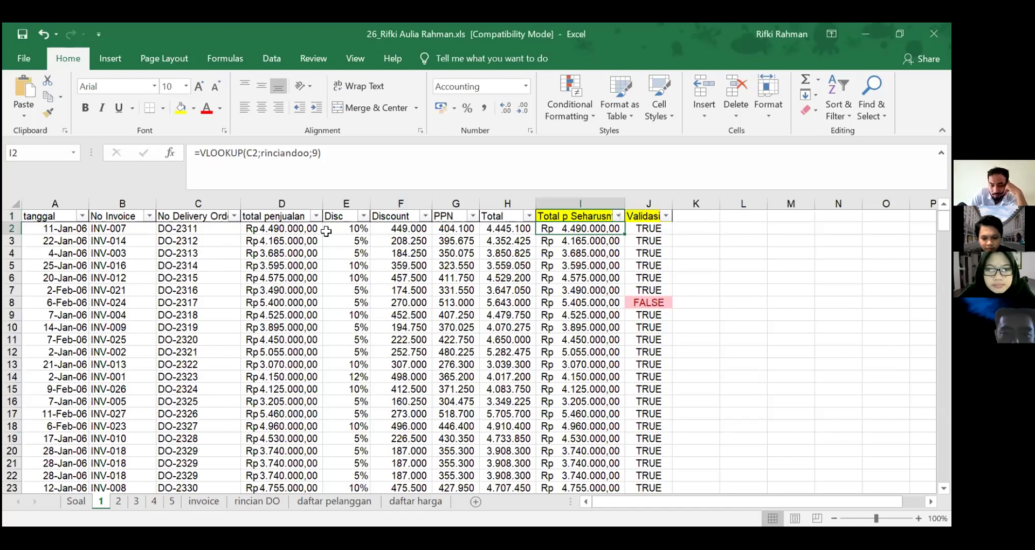
{"action": "left_click", "coordinate": [289, 227]}
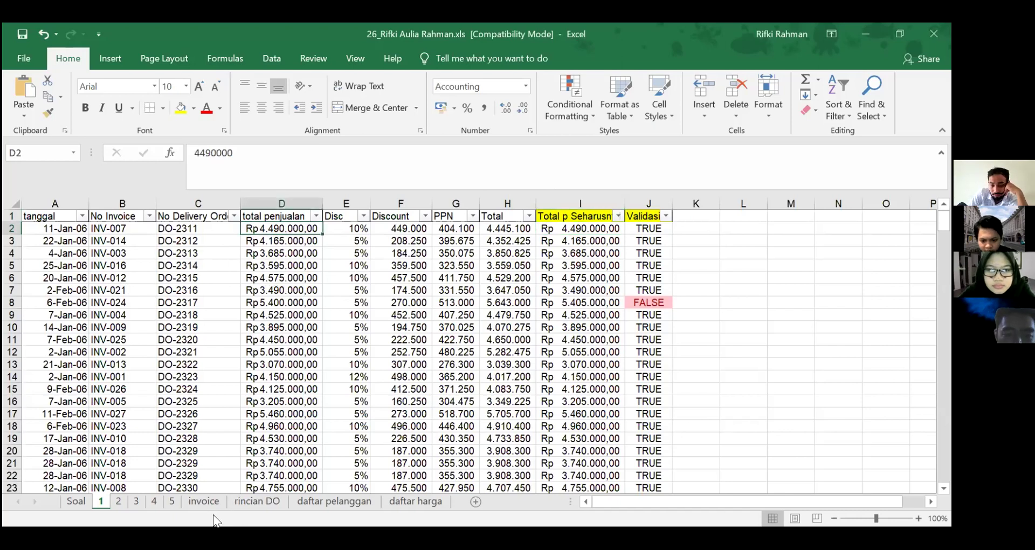
{"action": "left_click", "coordinate": [208, 499]}
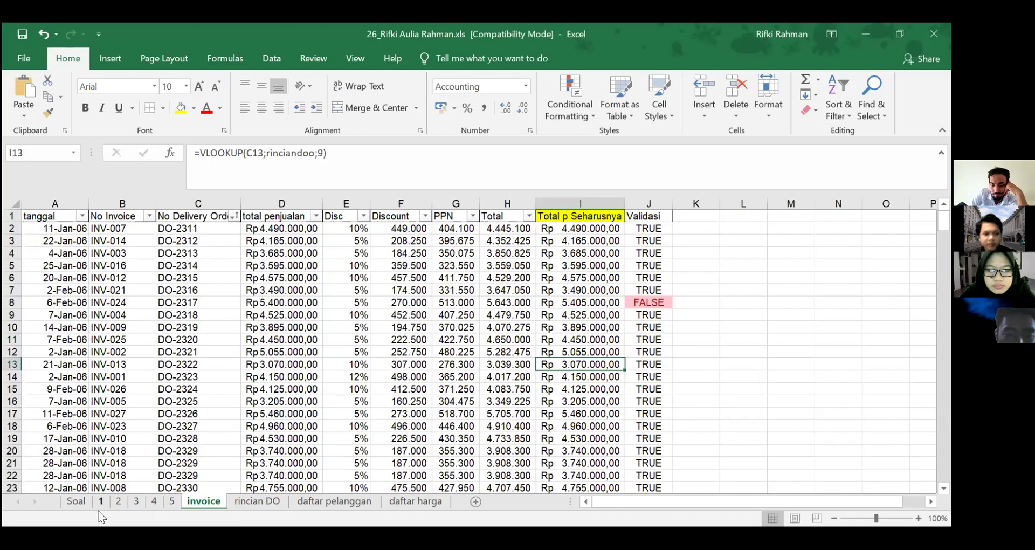
{"action": "left_click", "coordinate": [118, 501]}
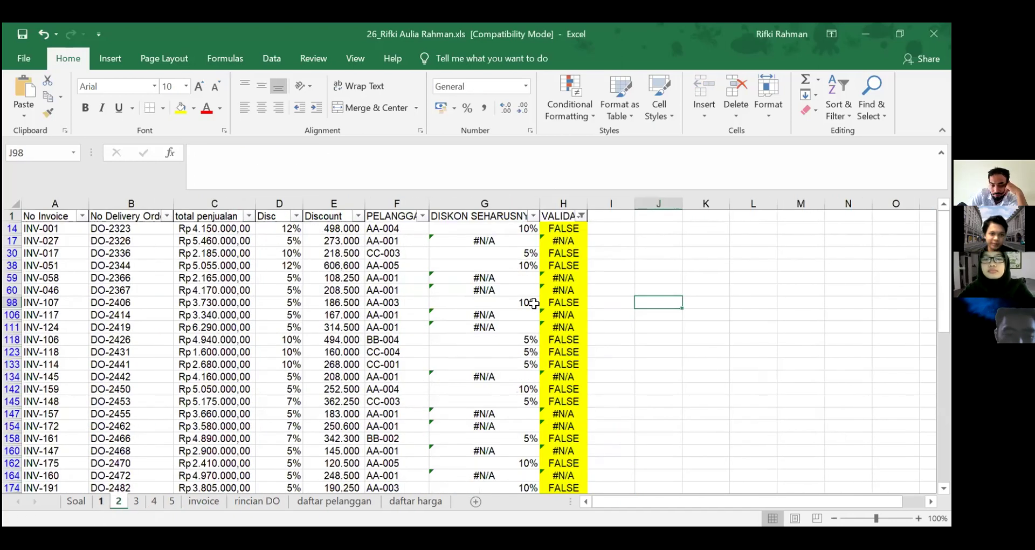
{"action": "left_click", "coordinate": [100, 501]}
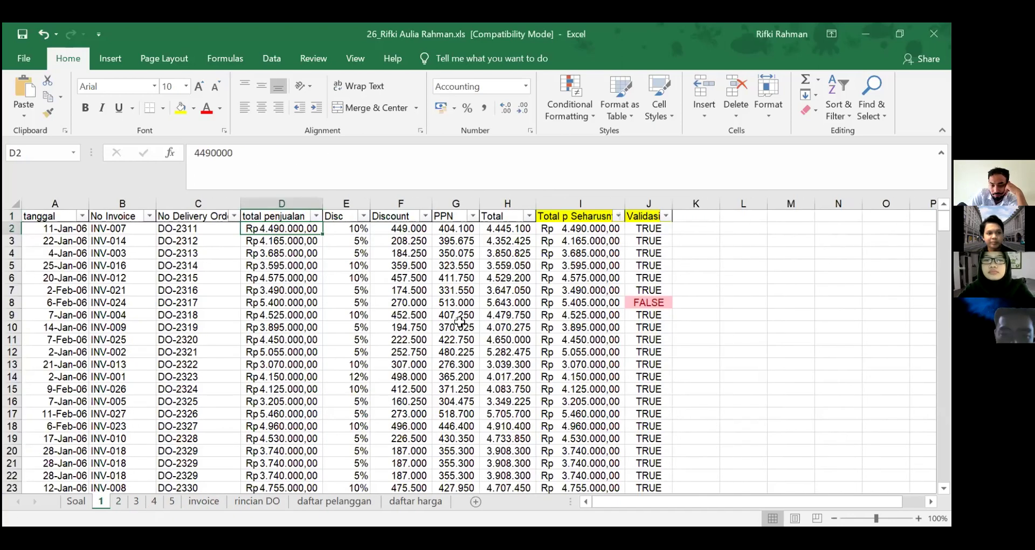
Examine the VLOOKUP formula in I2 on sheet 1, including its lookup value and the rinciandoo table array.
{"action": "left_click", "coordinate": [255, 170]}
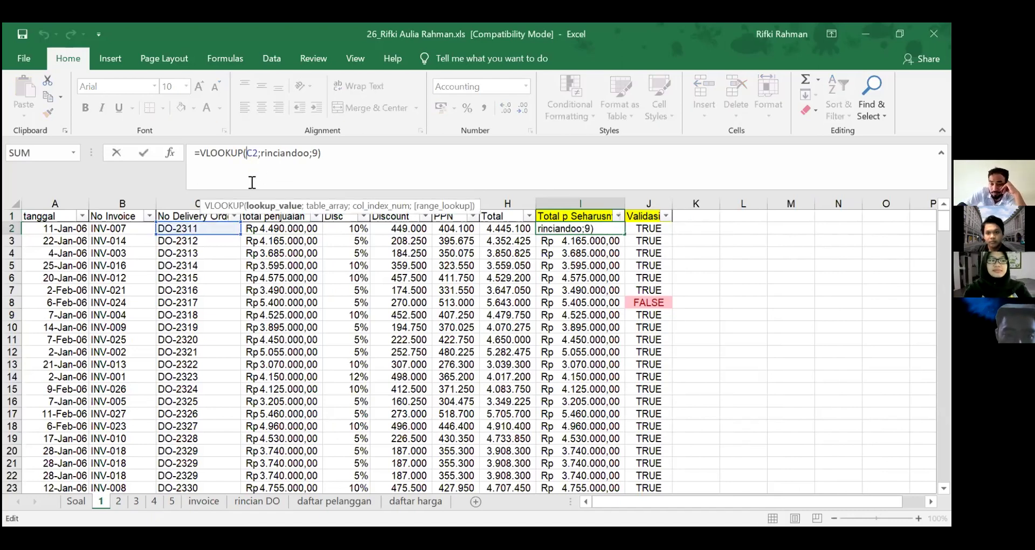
{"action": "left_click_drag", "start_coordinate": [262, 154], "coordinate": [304, 152]}
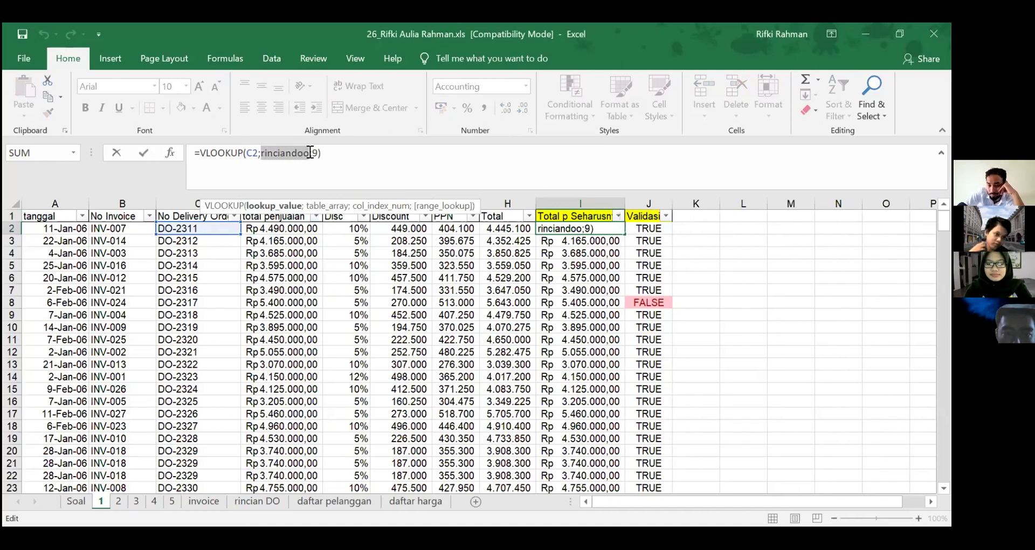
{"action": "left_click", "coordinate": [252, 506]}
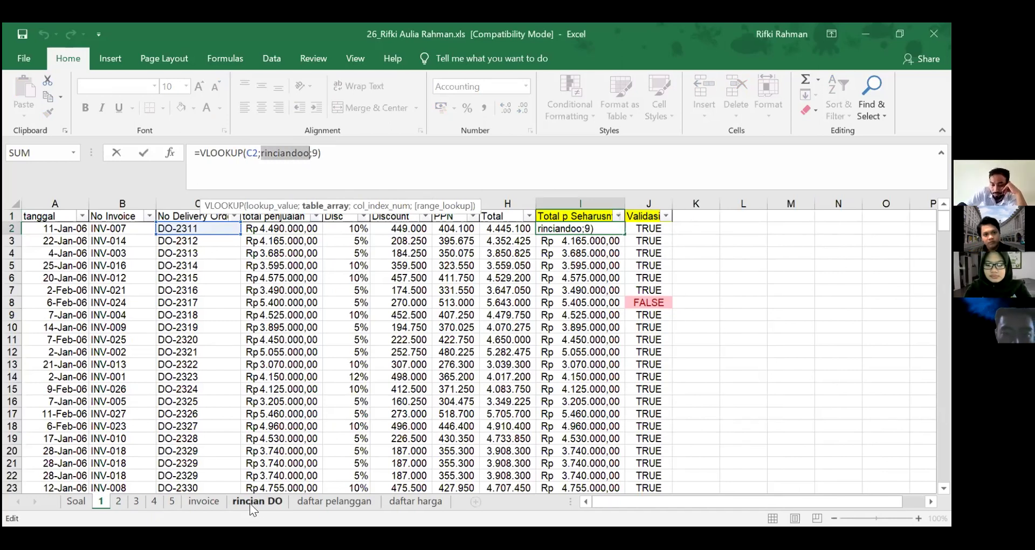
{"action": "key", "text": "Return"}
Inspect the DO and total columns on the rincian DO sheet, which supply the lookup data.
{"action": "left_click", "coordinate": [249, 501]}
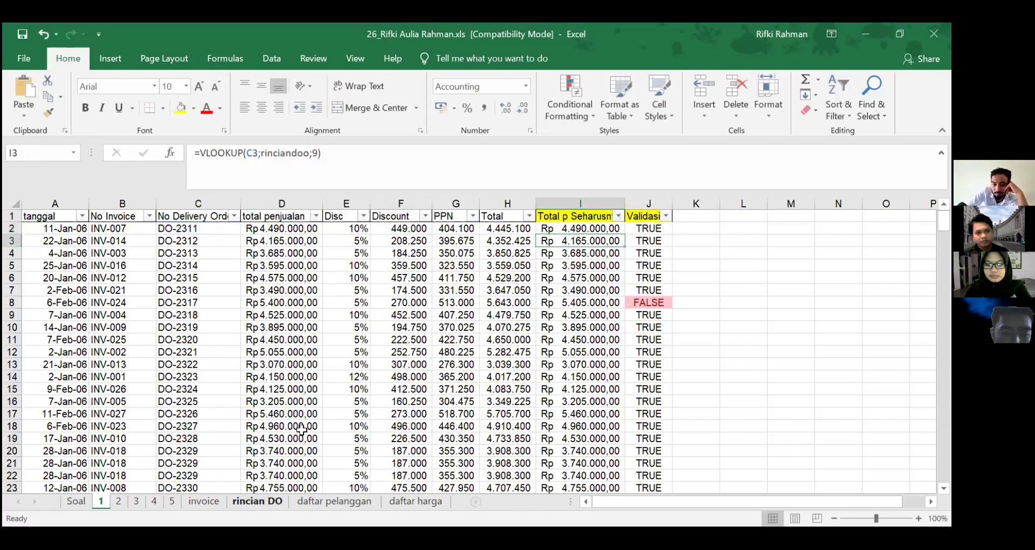
{"action": "left_click", "coordinate": [530, 229]}
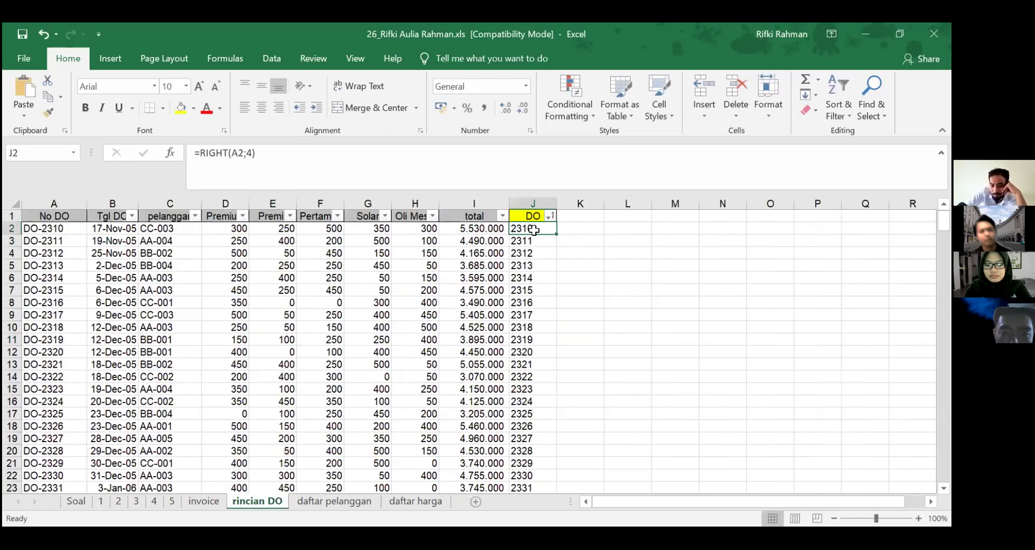
{"action": "left_click", "coordinate": [492, 231]}
{"action": "left_click_drag", "start_coordinate": [492, 233], "coordinate": [500, 324]}
{"action": "key", "text": "Escape"}
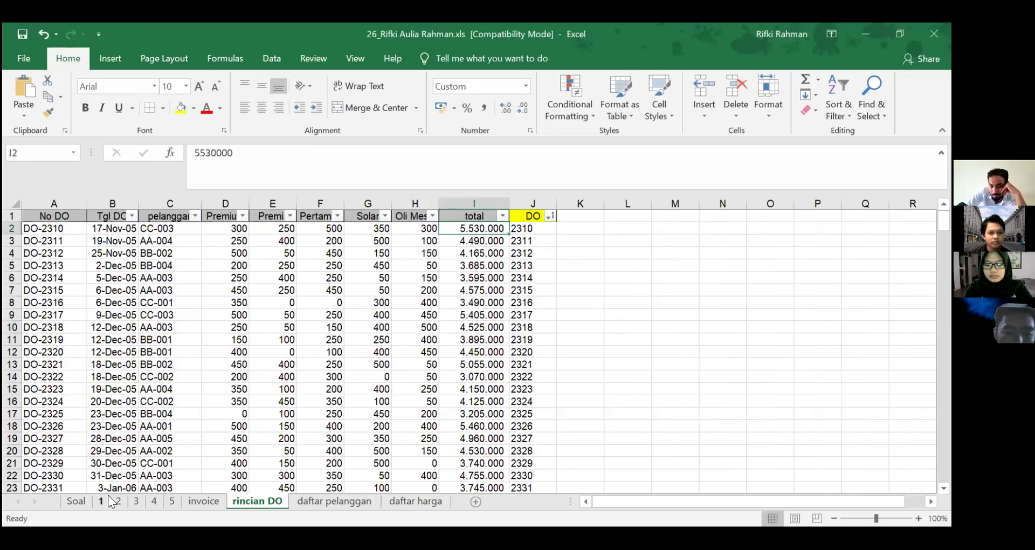
Check the Total p Seharusnya column on sheet 1 and the comparison formula behind the first Validasi cell.
{"action": "left_click", "coordinate": [101, 501]}
{"action": "left_click_drag", "start_coordinate": [579, 227], "coordinate": [580, 311]}
{"action": "left_click", "coordinate": [650, 229]}
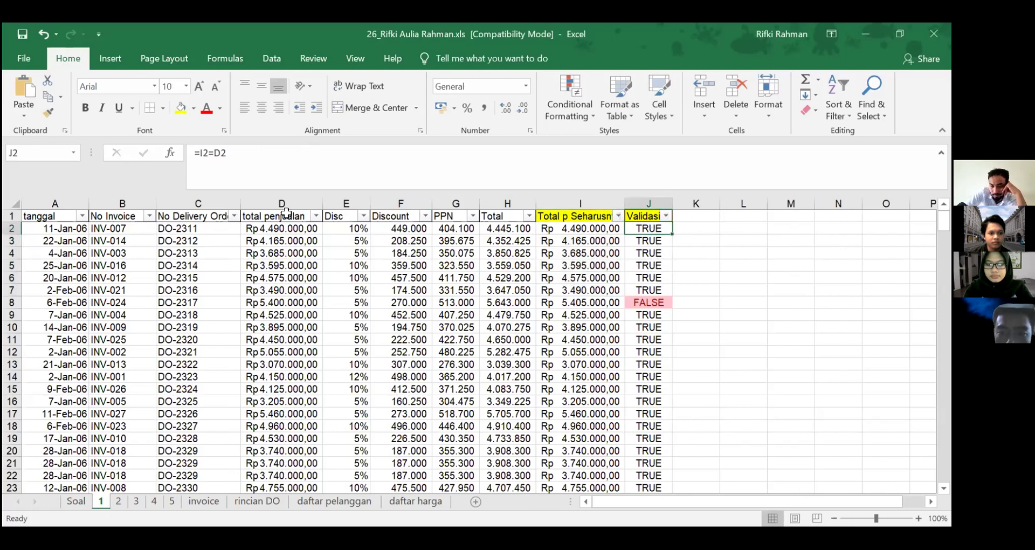
{"action": "left_click", "coordinate": [247, 171]}
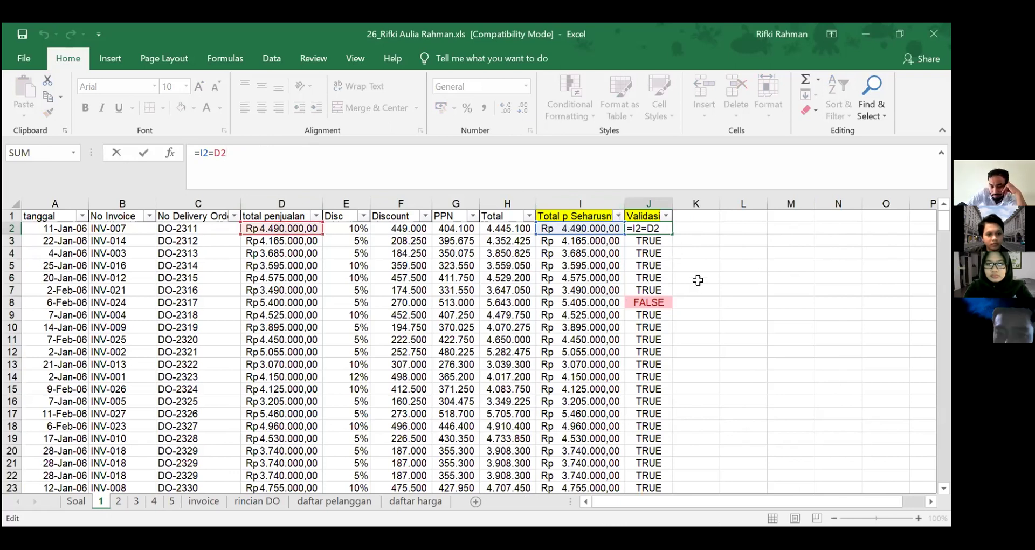
{"action": "key", "text": "Return"}
Filter the Validasi column on sheet 1 to show only the FALSE rows.
{"action": "left_click", "coordinate": [667, 216]}
{"action": "left_click", "coordinate": [528, 387]}
{"action": "left_click", "coordinate": [584, 496]}
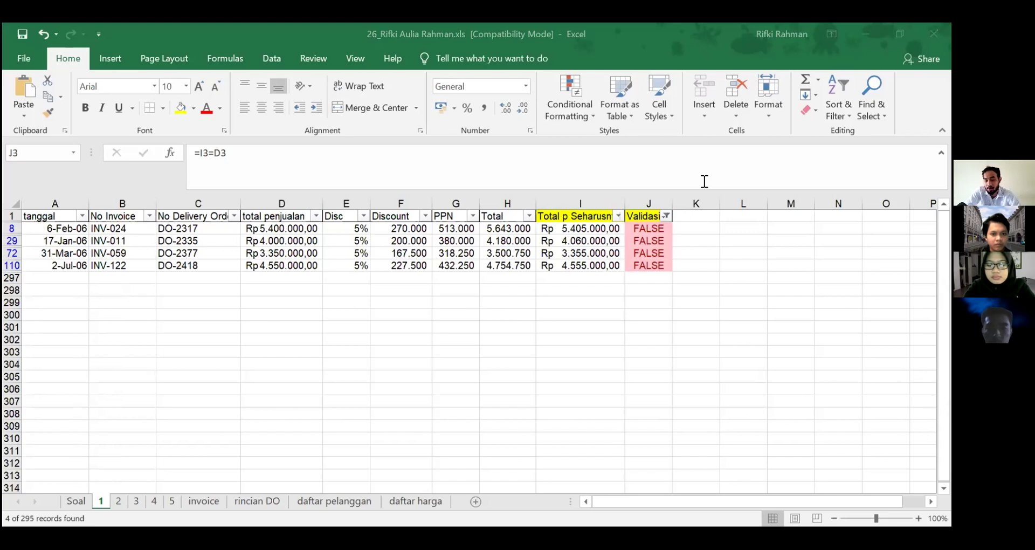
Restore the TRUE rows in the Validasi filter on sheet 1 and select the Total p Seharusnya header.
{"action": "left_click", "coordinate": [665, 215]}
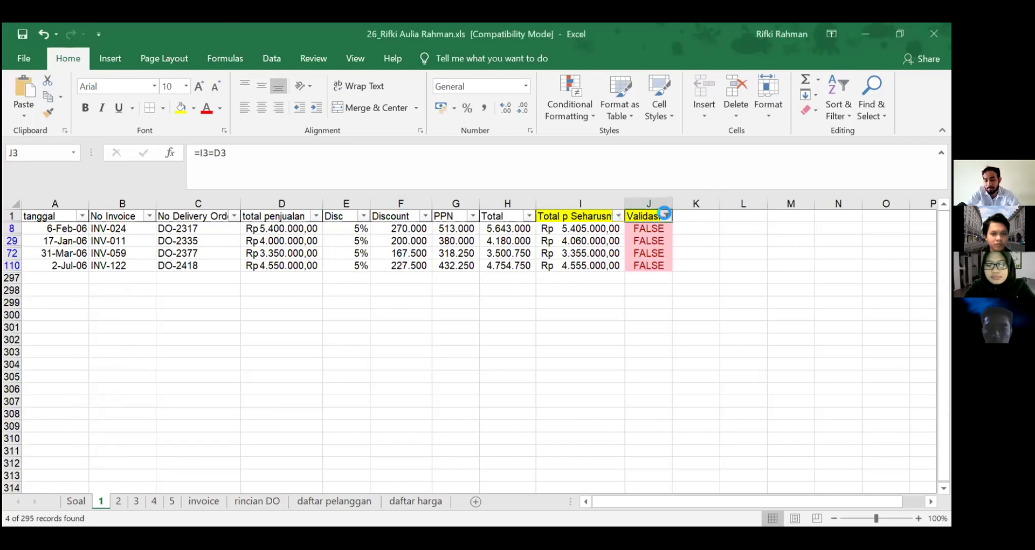
{"action": "left_click", "coordinate": [518, 387]}
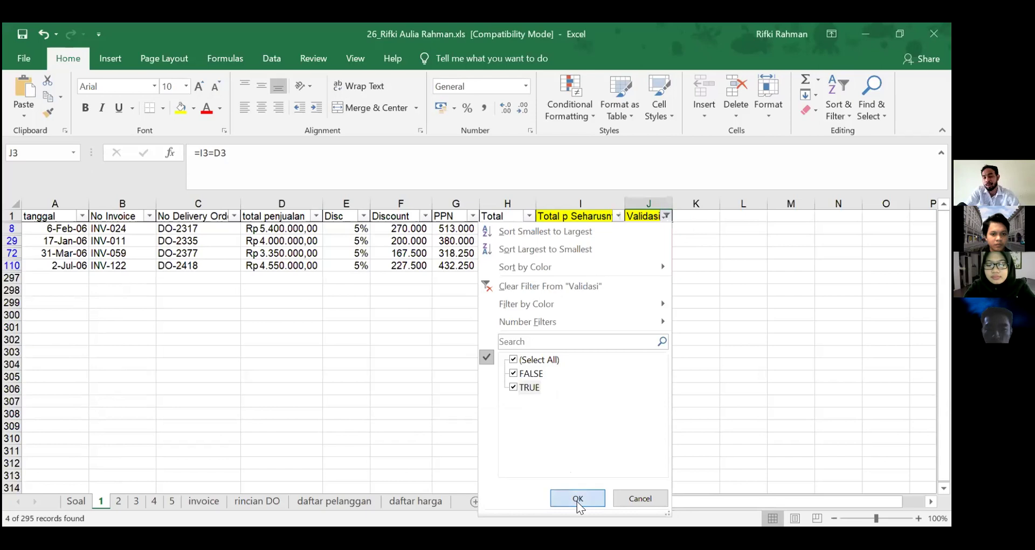
{"action": "key", "text": "Return"}
{"action": "left_click", "coordinate": [597, 218]}
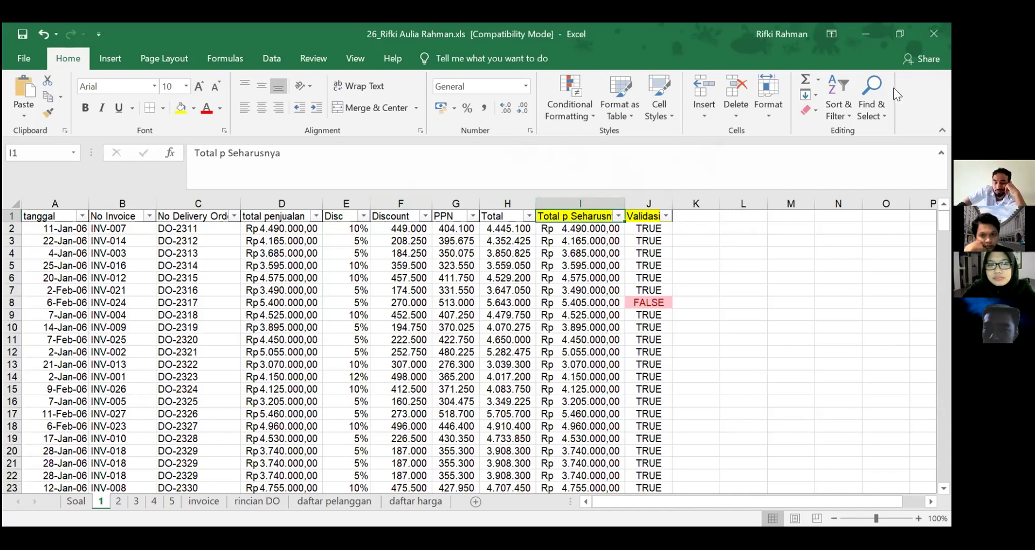
Inspect the first filtered row's customer lookup formula and discount amount on sheet 2.
{"action": "left_click", "coordinate": [119, 500]}
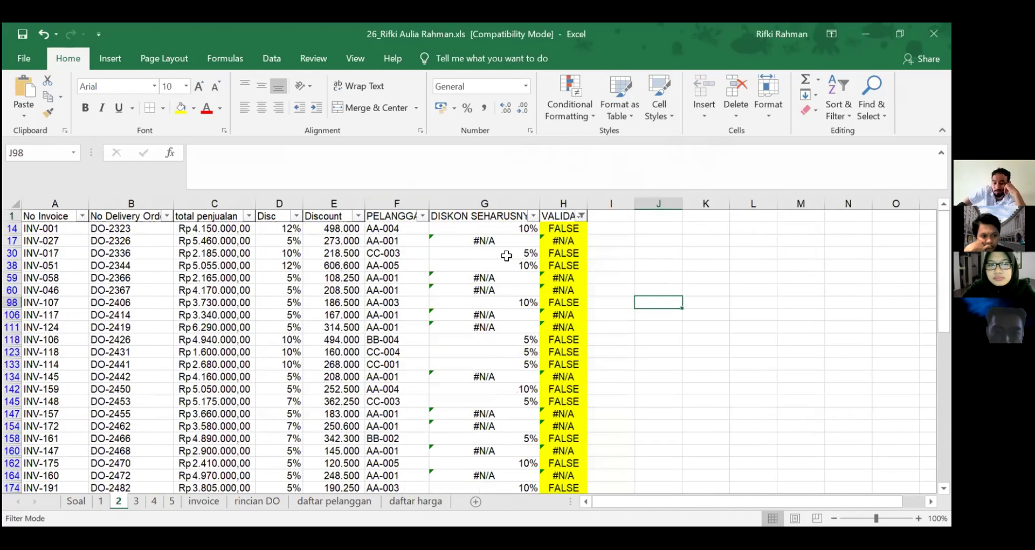
{"action": "left_click", "coordinate": [415, 231]}
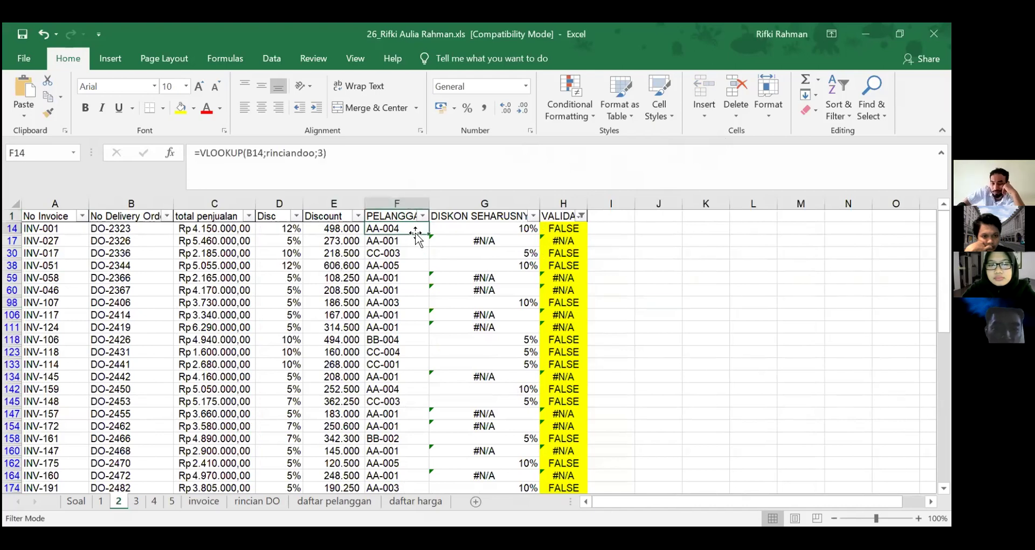
{"action": "left_click", "coordinate": [327, 232]}
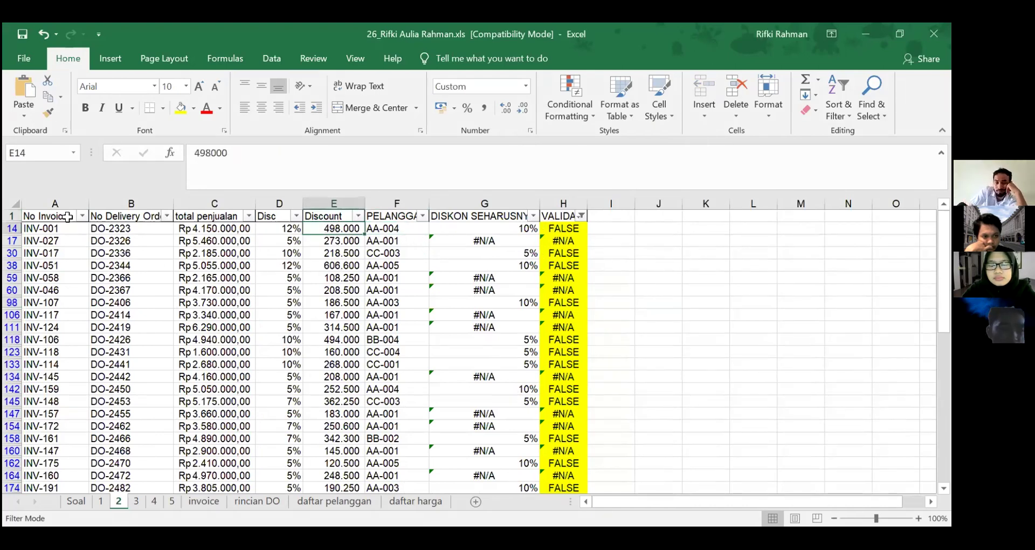
Include the TRUE rows in the VALIDASI filter on sheet 2 so all invoices are listed.
{"action": "left_click", "coordinate": [581, 216]}
{"action": "left_click", "coordinate": [444, 387]}
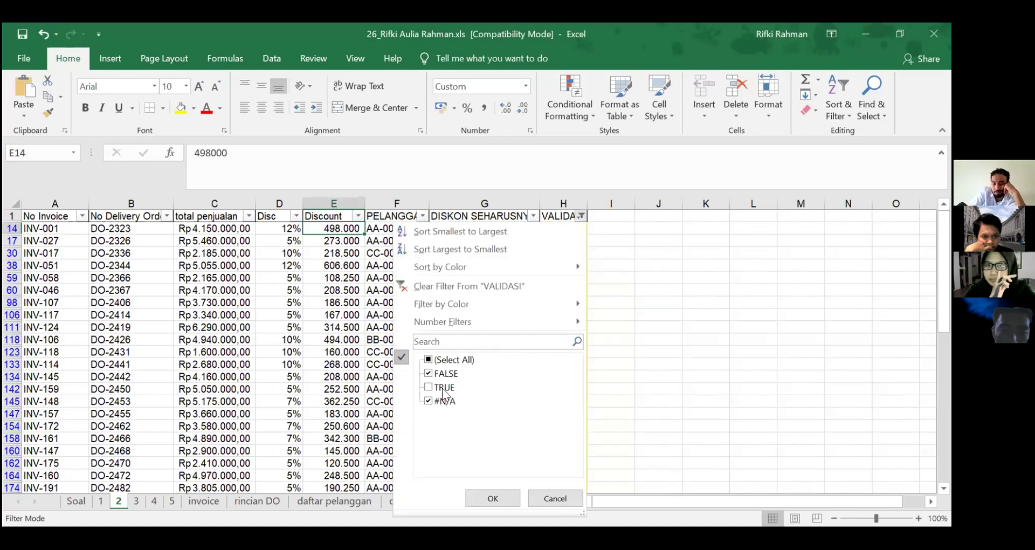
{"action": "left_click", "coordinate": [493, 498]}
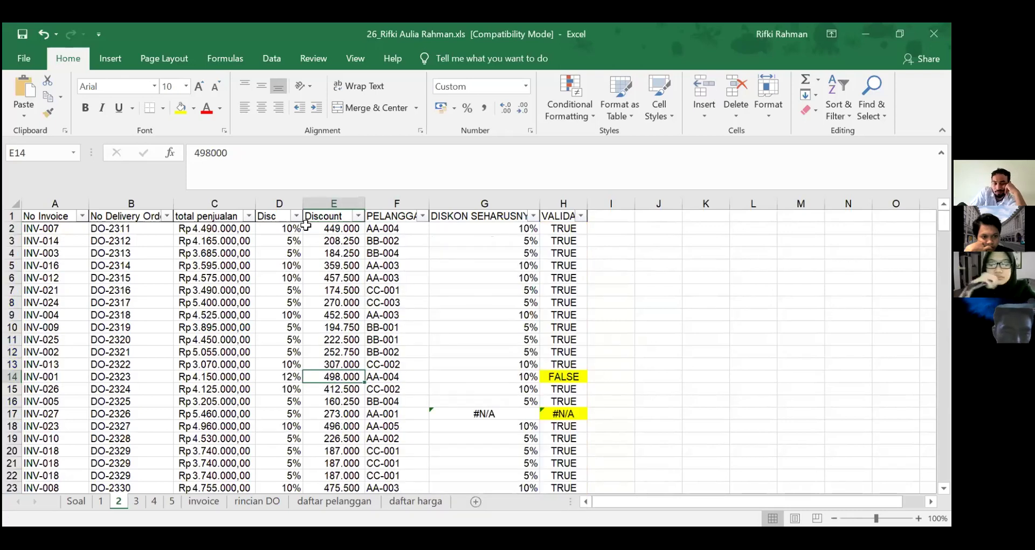
Look at the PELANGGAN column on sheet 2 and reread the second question about discount rates on the Soal sheet.
{"action": "left_click", "coordinate": [365, 216]}
{"action": "key", "text": "Down"}
{"action": "key", "text": "Down"}
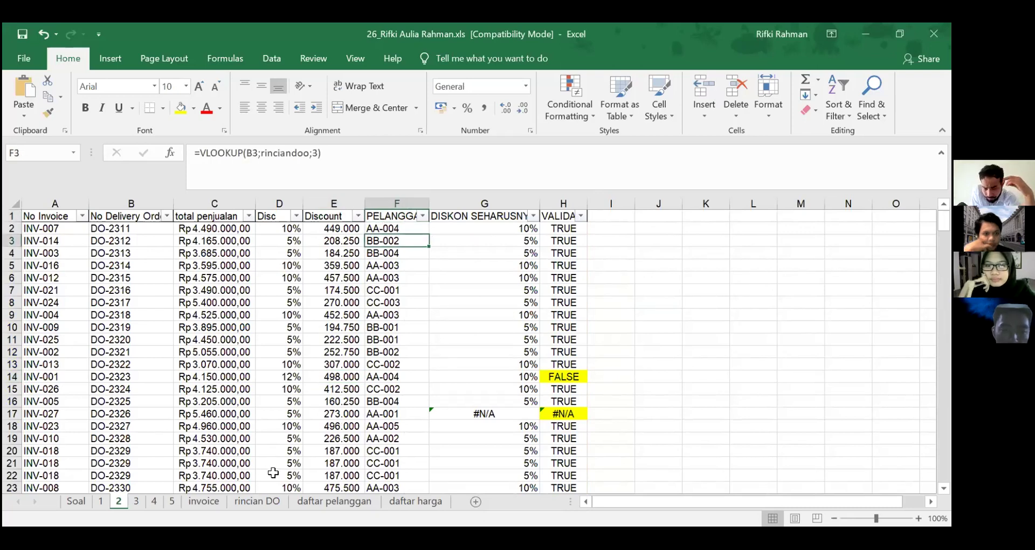
{"action": "left_click", "coordinate": [76, 502]}
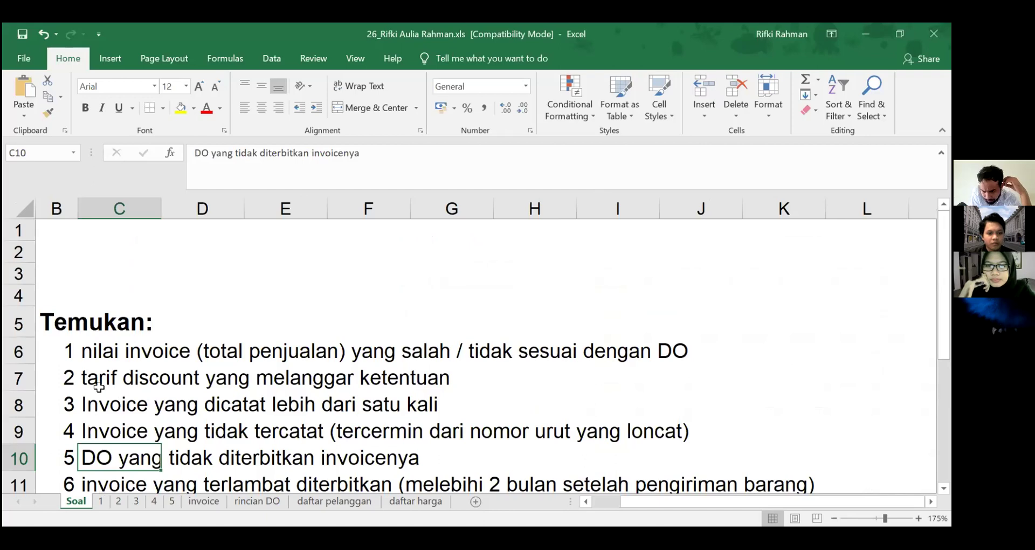
{"action": "left_click_drag", "start_coordinate": [92, 385], "coordinate": [357, 373]}
{"action": "left_click", "coordinate": [119, 502]}
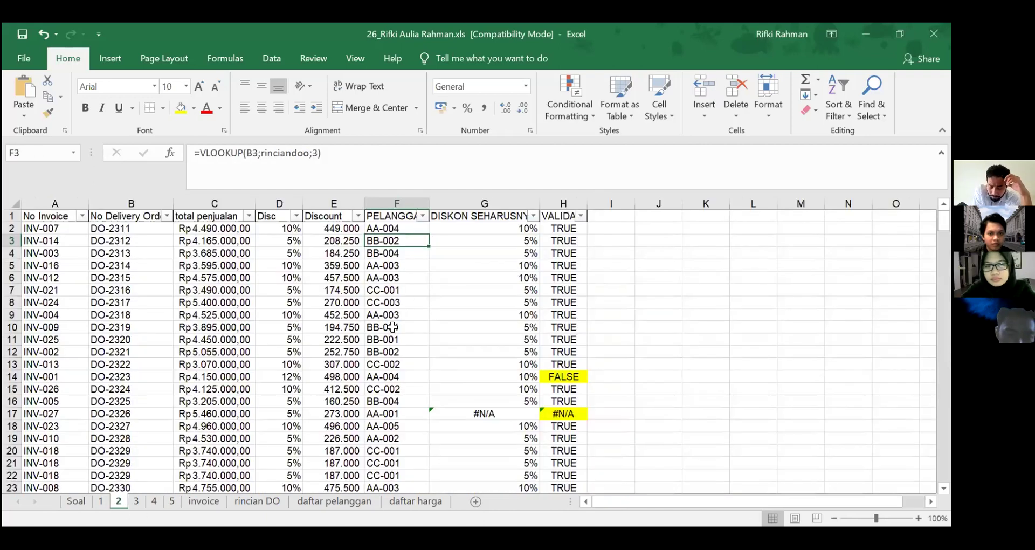
Examine the first PELANGGAN cell's VLOOKUP formula on sheet 2 and view its source table on the rincian DO sheet.
{"action": "left_click", "coordinate": [340, 230]}
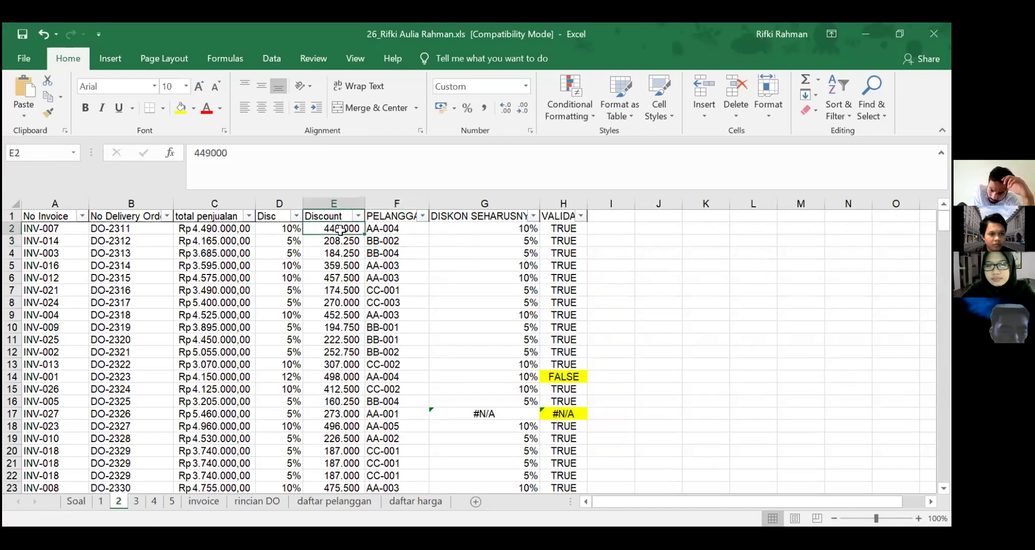
{"action": "left_click", "coordinate": [381, 230]}
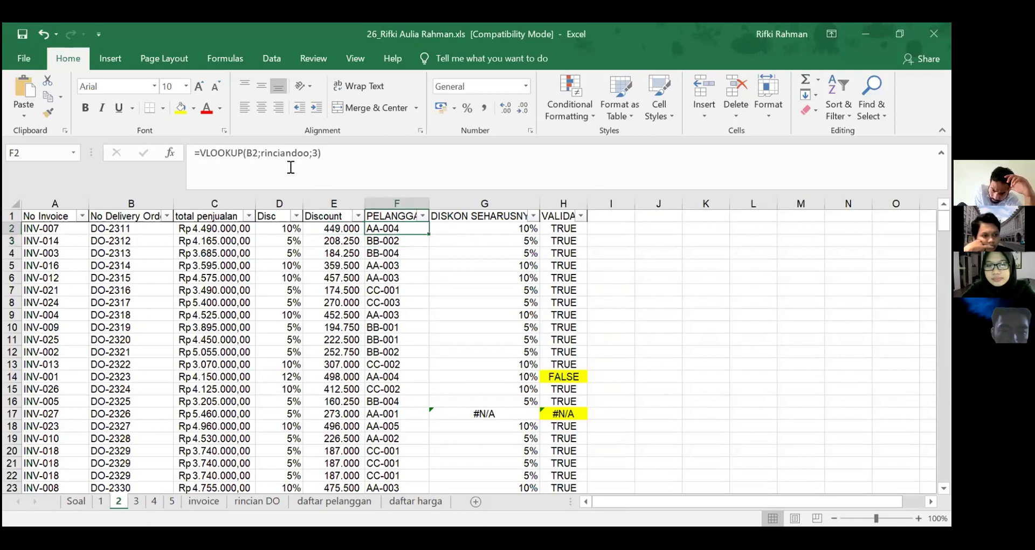
{"action": "left_click", "coordinate": [252, 153]}
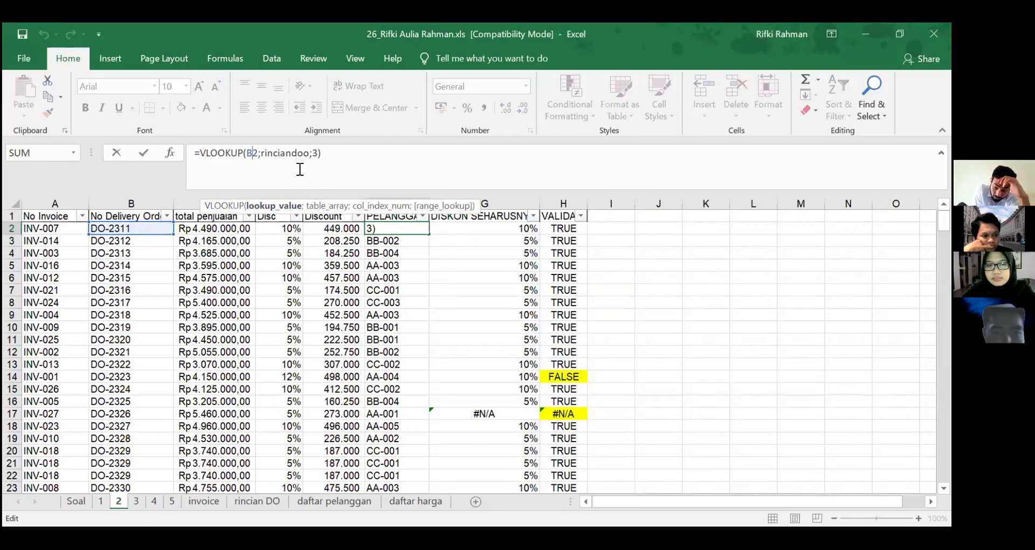
{"action": "key", "text": "Return"}
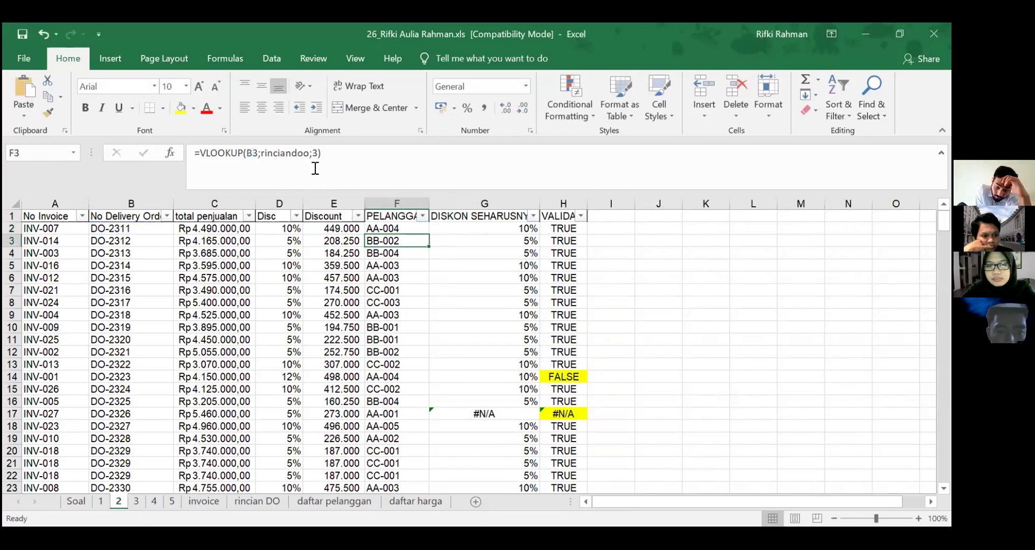
{"action": "left_click", "coordinate": [259, 501]}
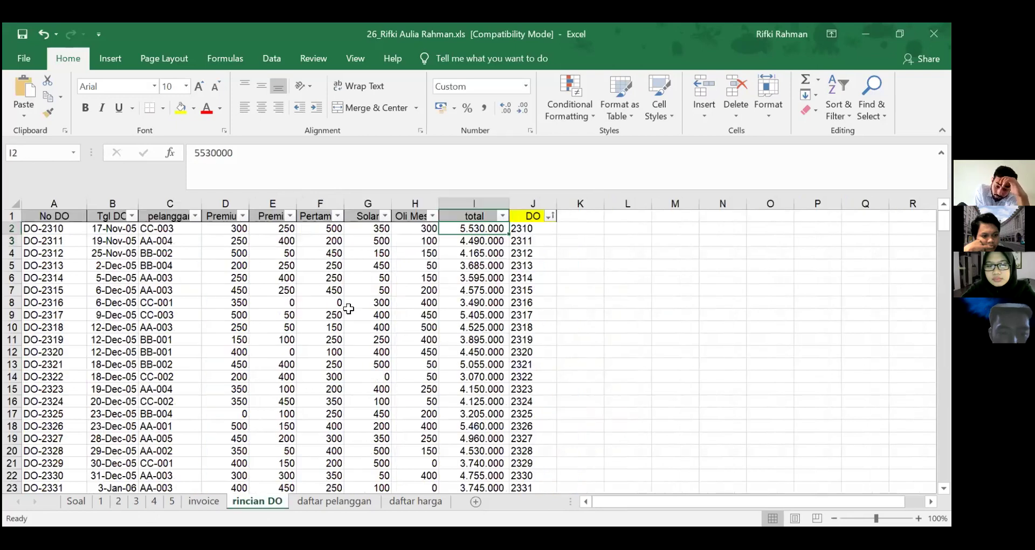
Review the customer codes on rincian DO, the first DISKON SEHARUSNYA formula on sheet 2, and the discount table on daftar pelanggan.
{"action": "left_click_drag", "start_coordinate": [162, 240], "coordinate": [162, 290]}
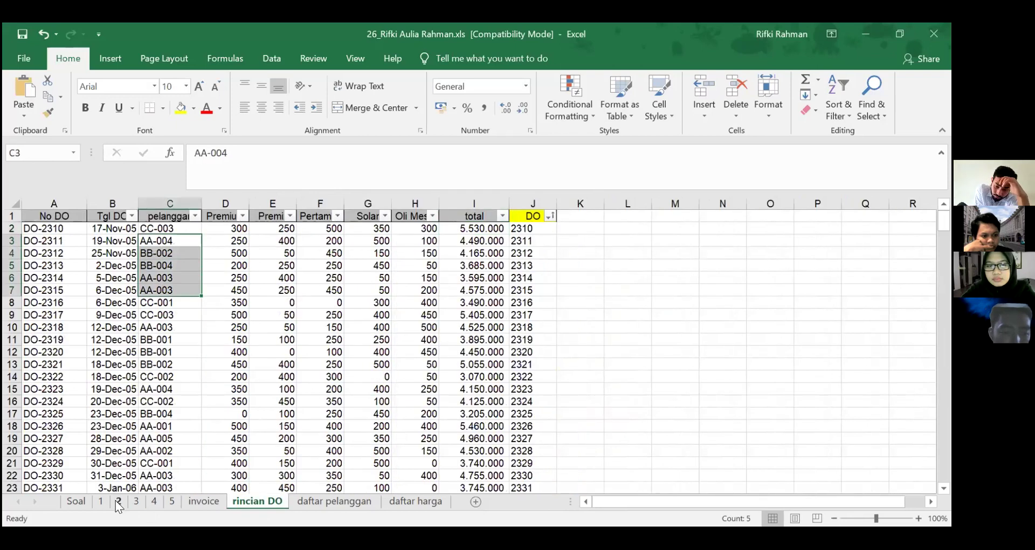
{"action": "left_click", "coordinate": [120, 501]}
{"action": "left_click", "coordinate": [469, 228]}
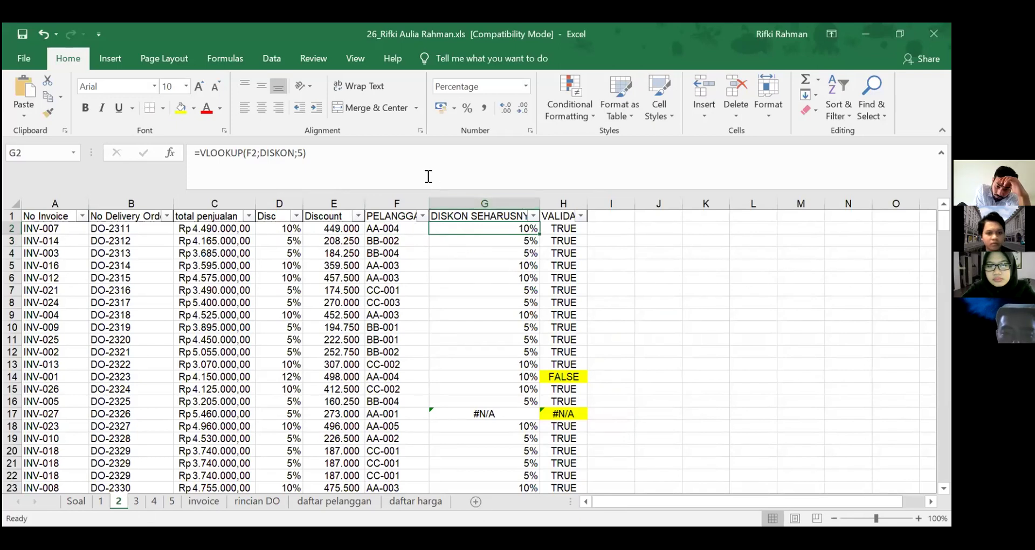
{"action": "left_click", "coordinate": [372, 501]}
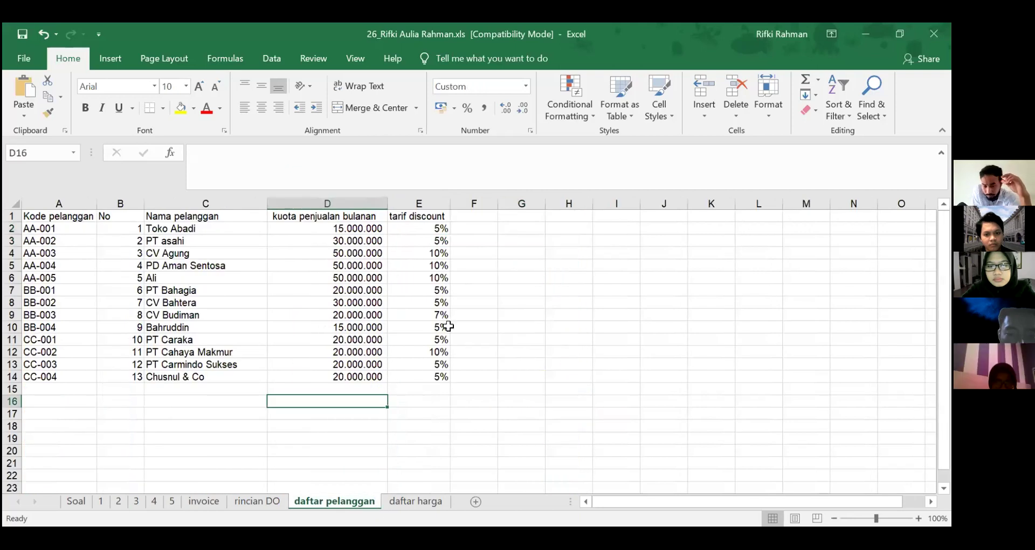
Examine the lookup value and arguments of the first DISKON SEHARUSNYA cell's VLOOKUP formula on sheet 2, glancing at the rincian DO sheet.
{"action": "left_click", "coordinate": [118, 502]}
{"action": "double_click", "coordinate": [247, 153]}
{"action": "left_click", "coordinate": [381, 230]}
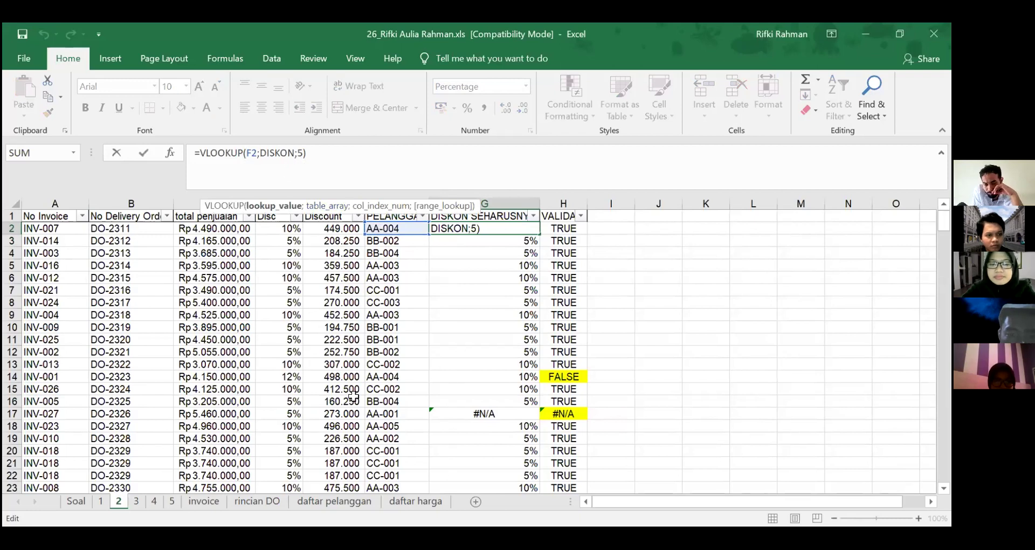
{"action": "key", "text": "Return"}
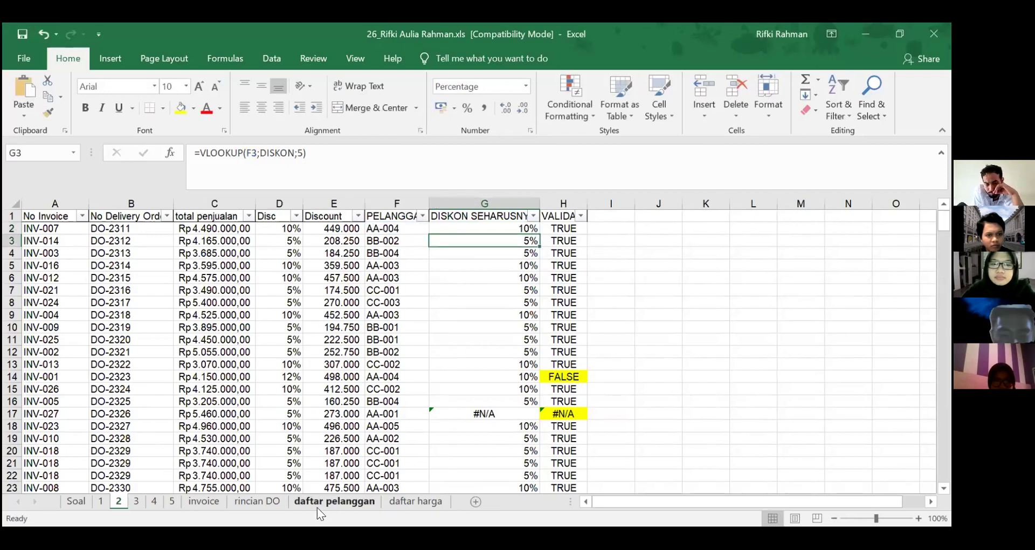
{"action": "left_click", "coordinate": [317, 507]}
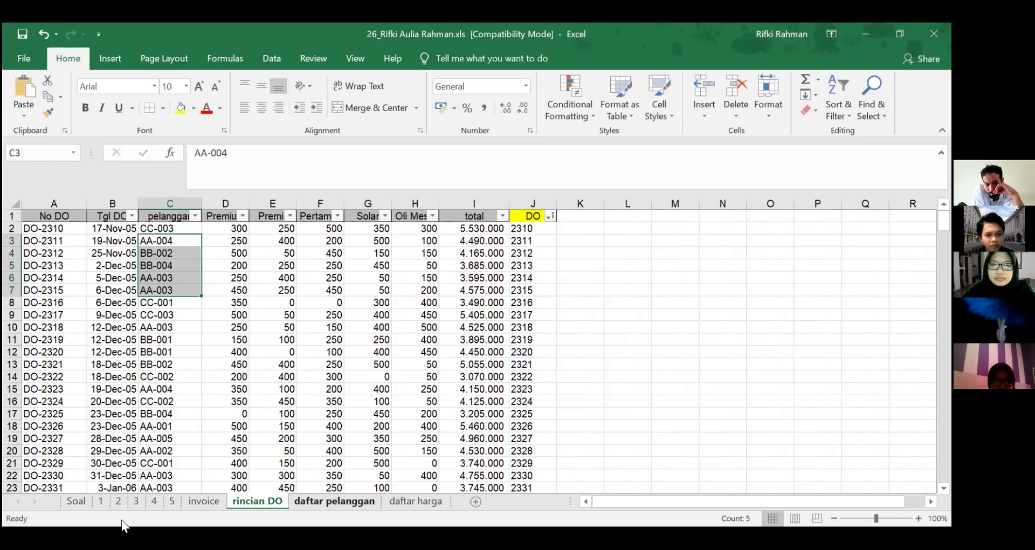
{"action": "left_click", "coordinate": [119, 501]}
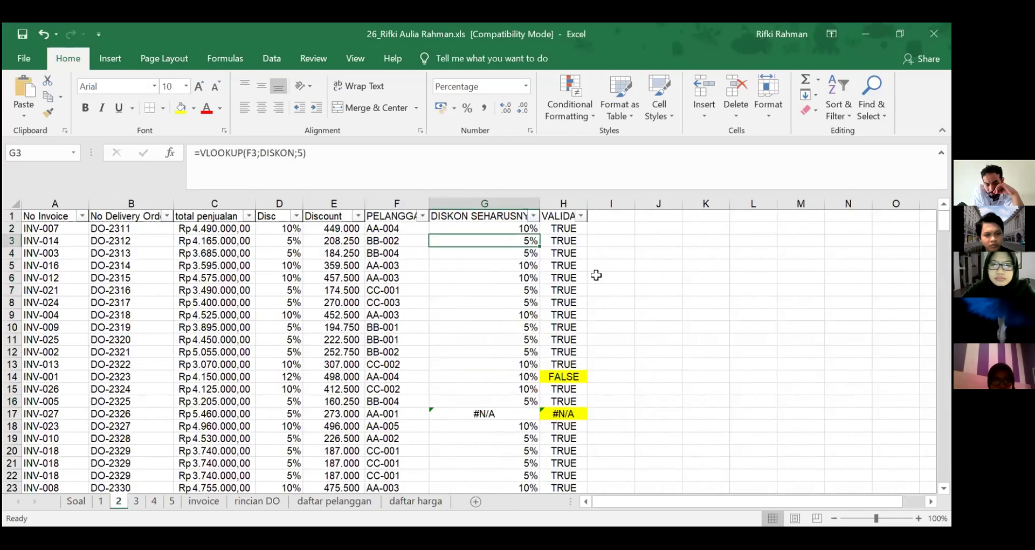
Inspect the first VALIDASI cell's formula comparing the expected discount with the Disc column on sheet 2.
{"action": "left_click", "coordinate": [566, 230]}
{"action": "left_click", "coordinate": [318, 161]}
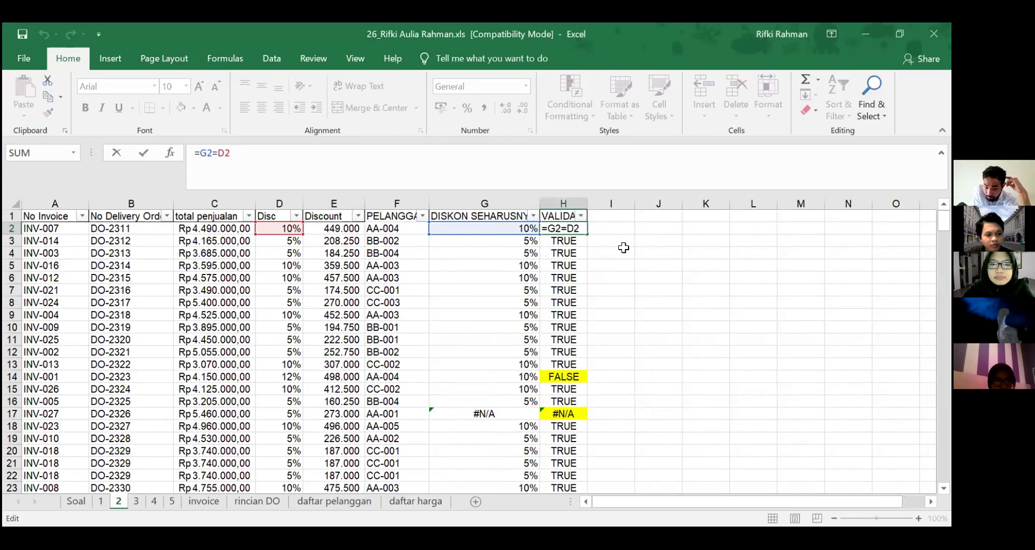
{"action": "key", "text": "Return"}
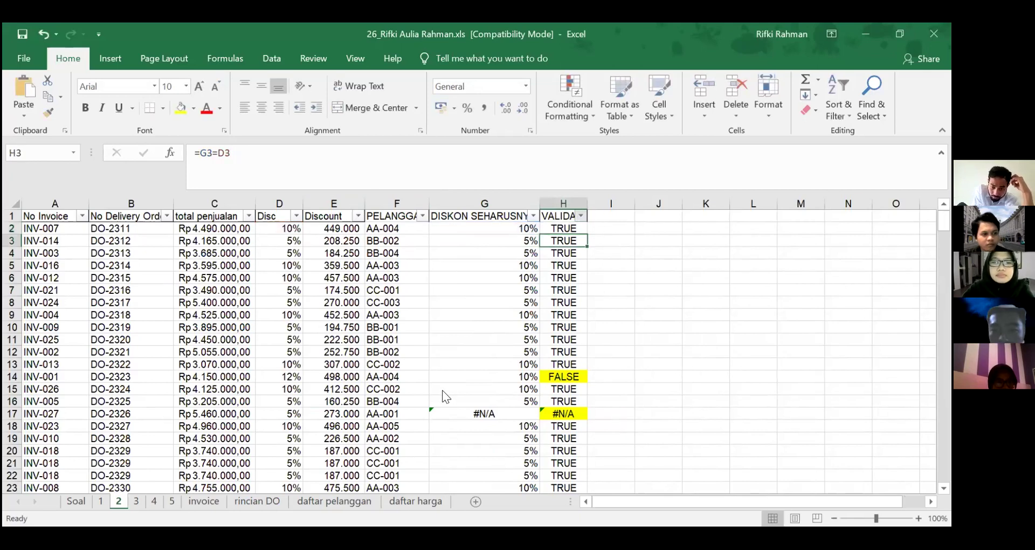
Filter the VALIDASI column on sheet 2 to exclude the TRUE rows, keeping FALSE and #N/A.
{"action": "key", "text": "alt+Down"}
{"action": "left_click", "coordinate": [443, 387]}
{"action": "left_click", "coordinate": [491, 499]}
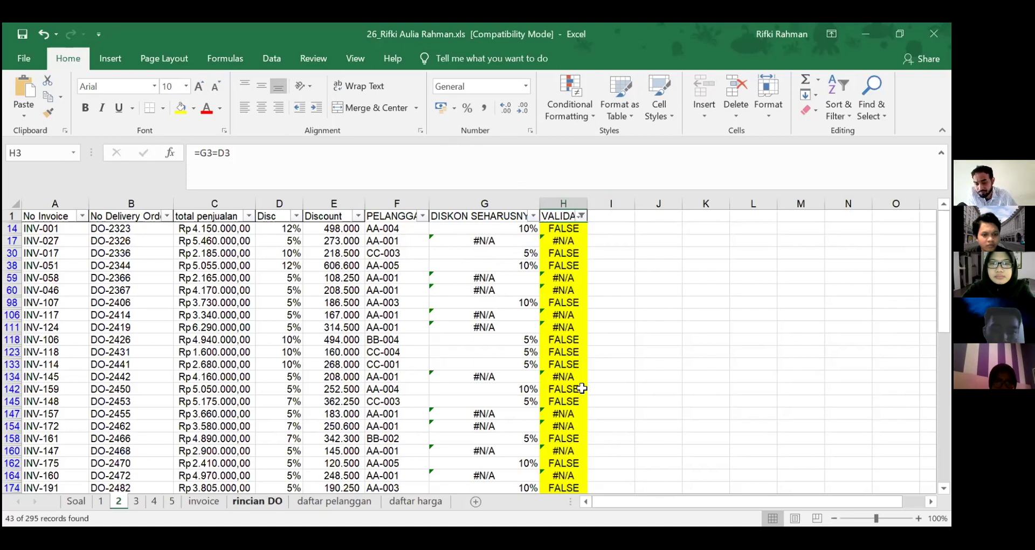
On sheet 3, include all values in the Kesamaaan filter so every invoice row is listed.
{"action": "left_click", "coordinate": [137, 501]}
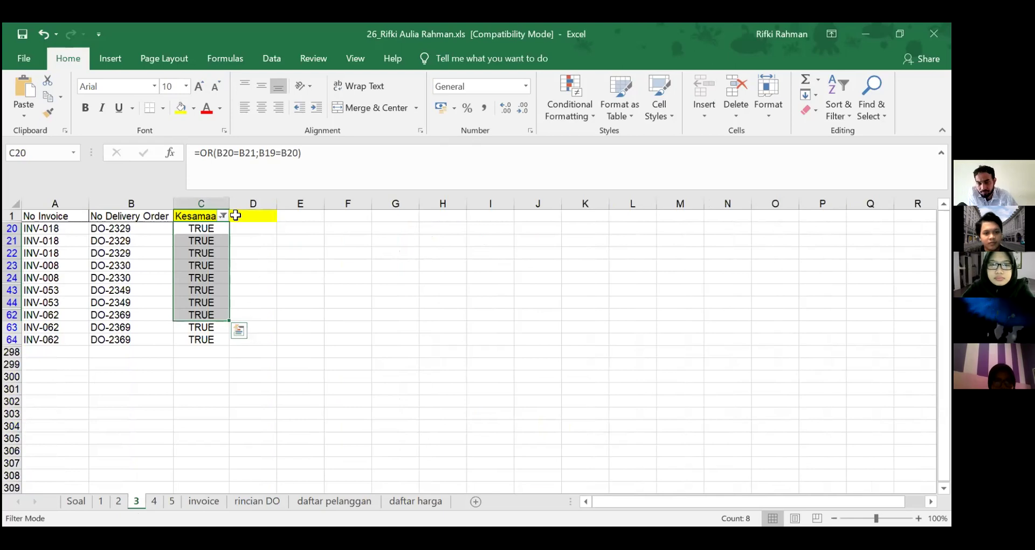
{"action": "key", "text": "alt+Down"}
{"action": "left_click", "coordinate": [84, 387]}
{"action": "left_click", "coordinate": [84, 387]}
{"action": "left_click", "coordinate": [86, 360]}
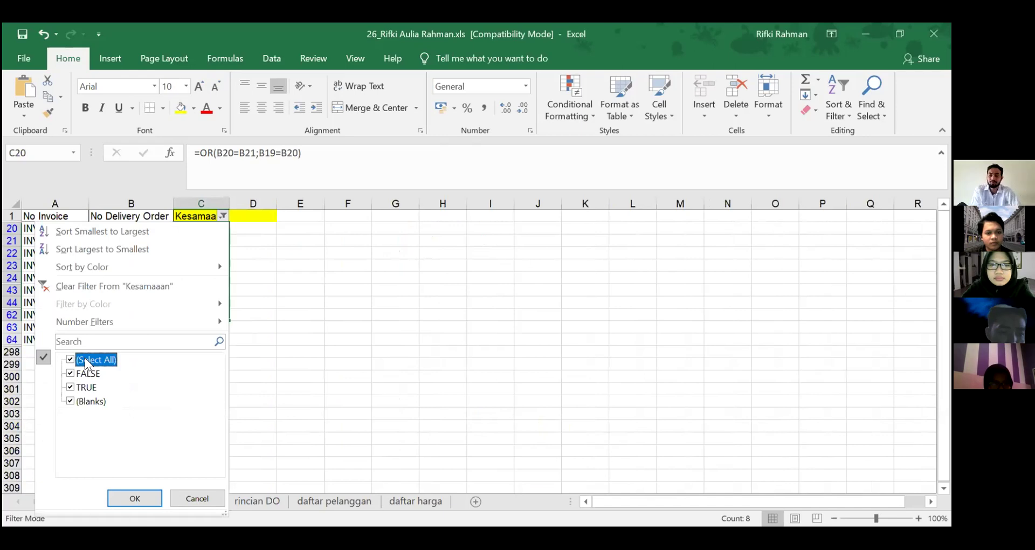
{"action": "left_click", "coordinate": [134, 498]}
{"action": "left_click", "coordinate": [355, 346]}
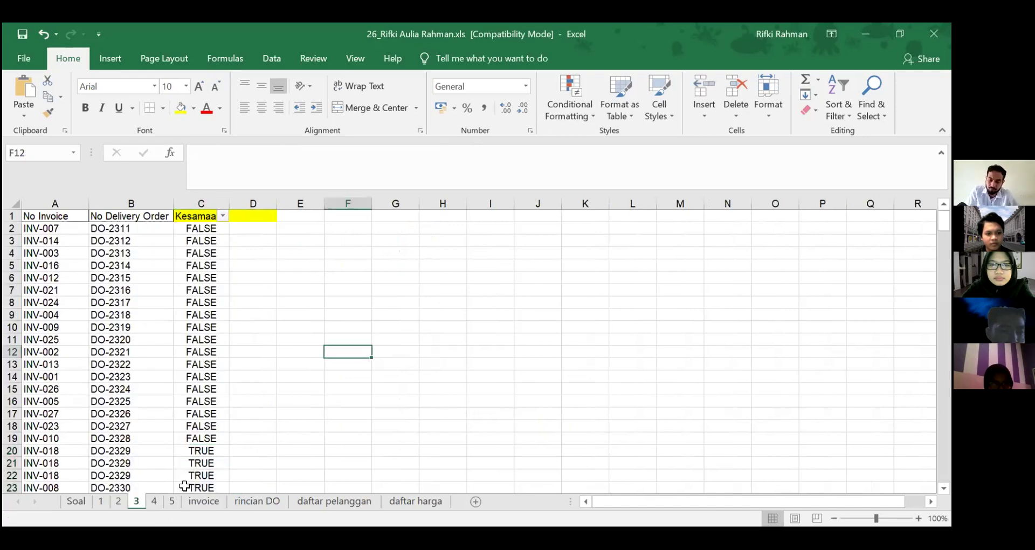
Read the third question about duplicate invoices on the Soal sheet and inspect the first Kesamaaan cell's OR formula on sheet 3.
{"action": "left_click", "coordinate": [76, 500]}
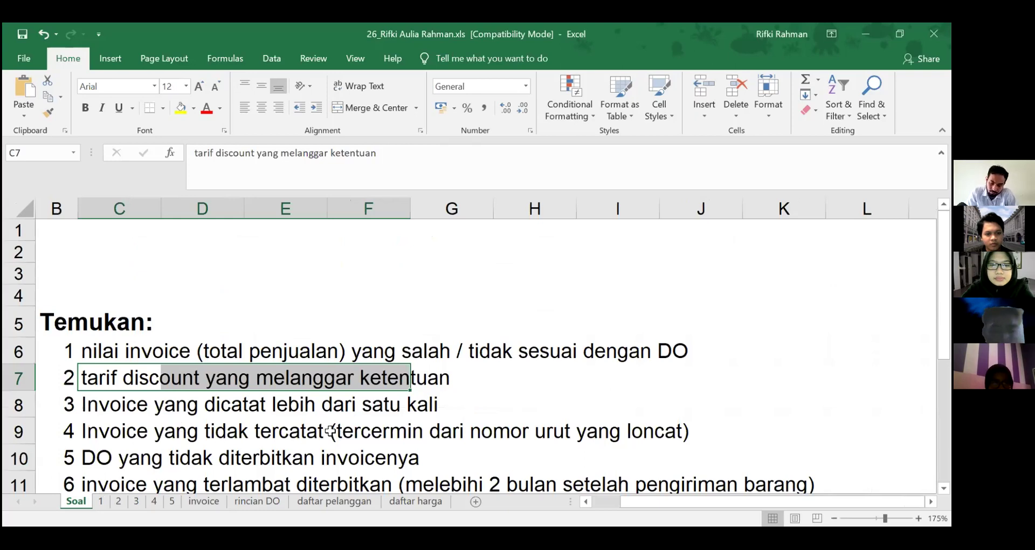
{"action": "left_click", "coordinate": [136, 501]}
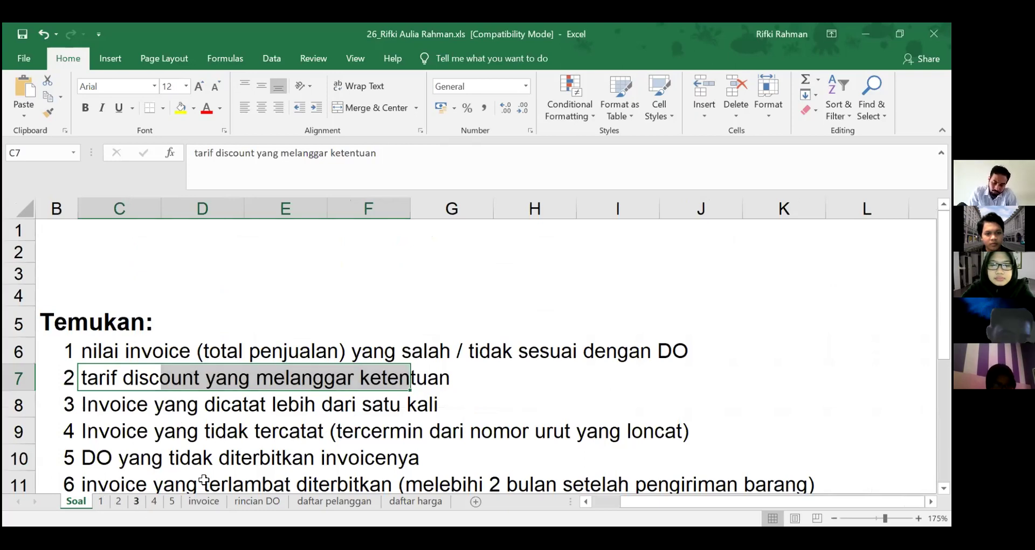
{"action": "left_click", "coordinate": [263, 324]}
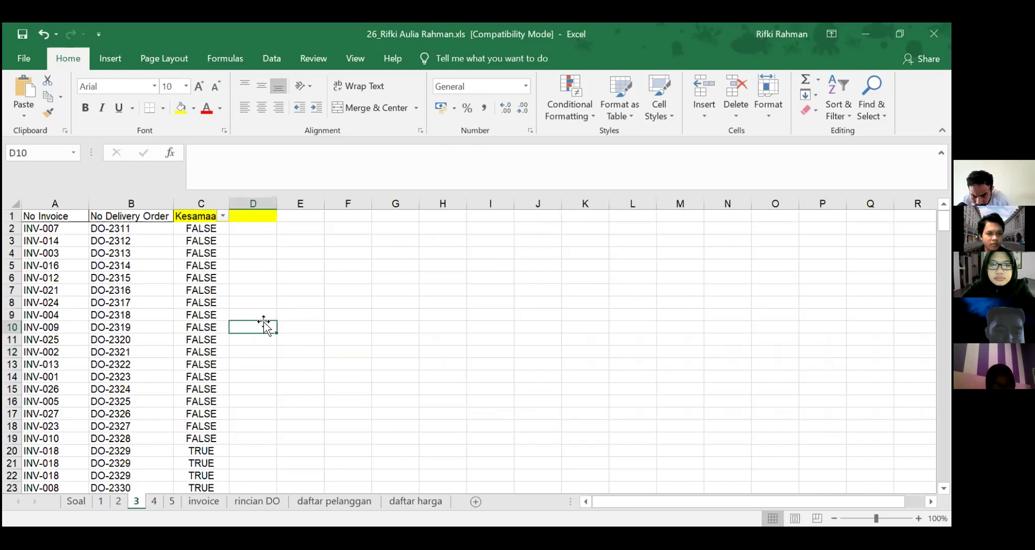
{"action": "left_click", "coordinate": [216, 228]}
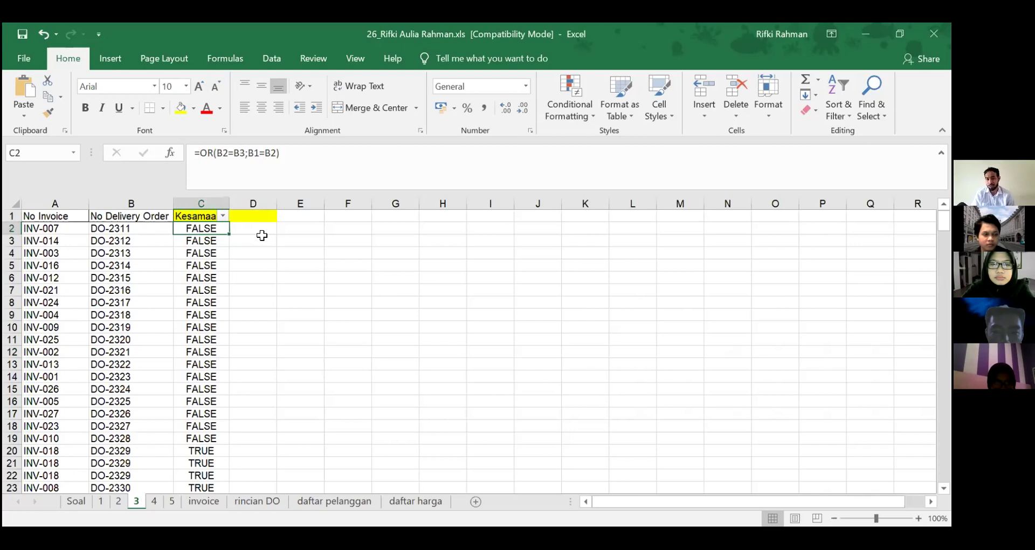
Insert an empty column between No Invoice and No Delivery Order on sheet 3.
{"action": "left_click", "coordinate": [115, 203]}
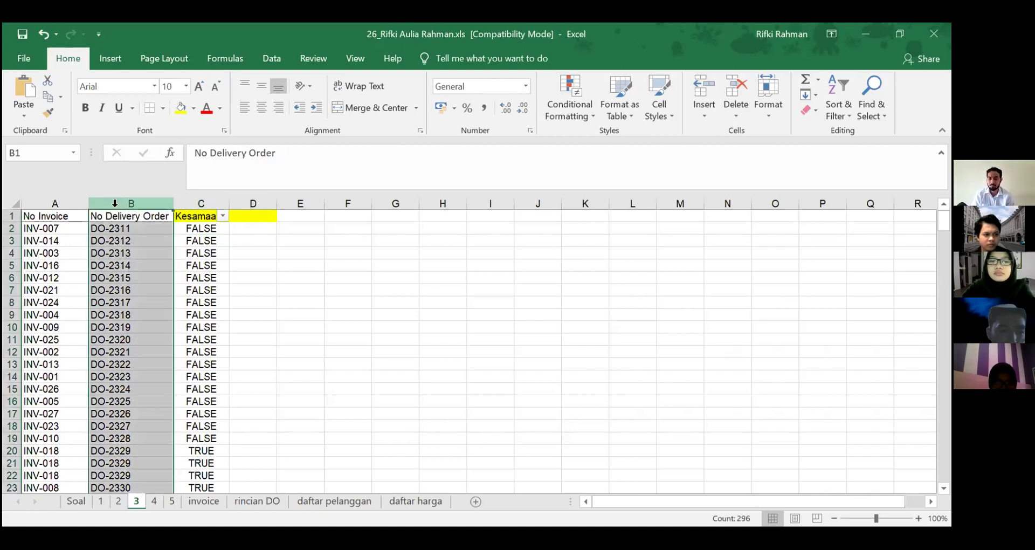
{"action": "key", "text": "ctrl+shift+equal"}
{"action": "left_click", "coordinate": [125, 217]}
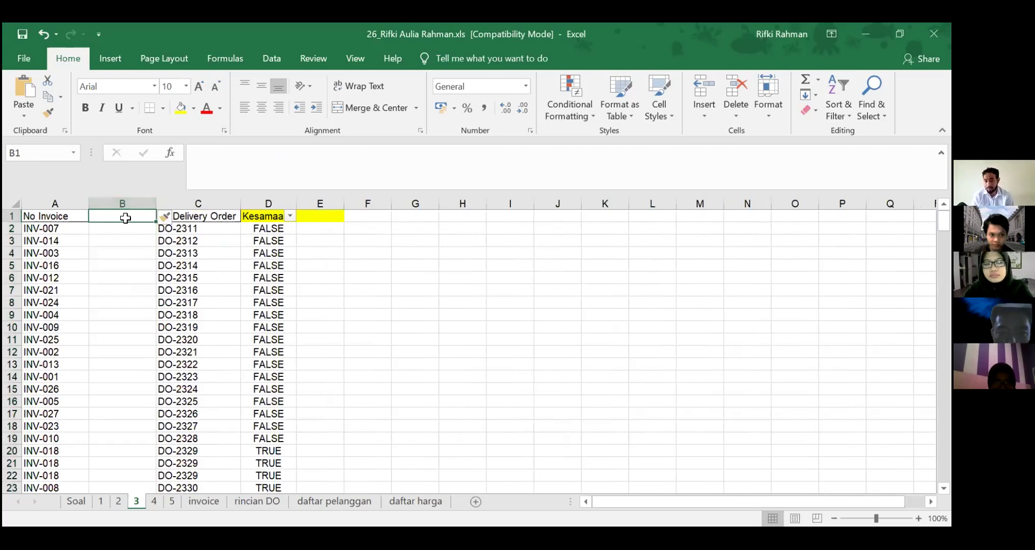
Extract the last three characters of each invoice number with =RIGHT(A2;3) in B2, filled down the whole column.
{"action": "key", "text": "Return"}
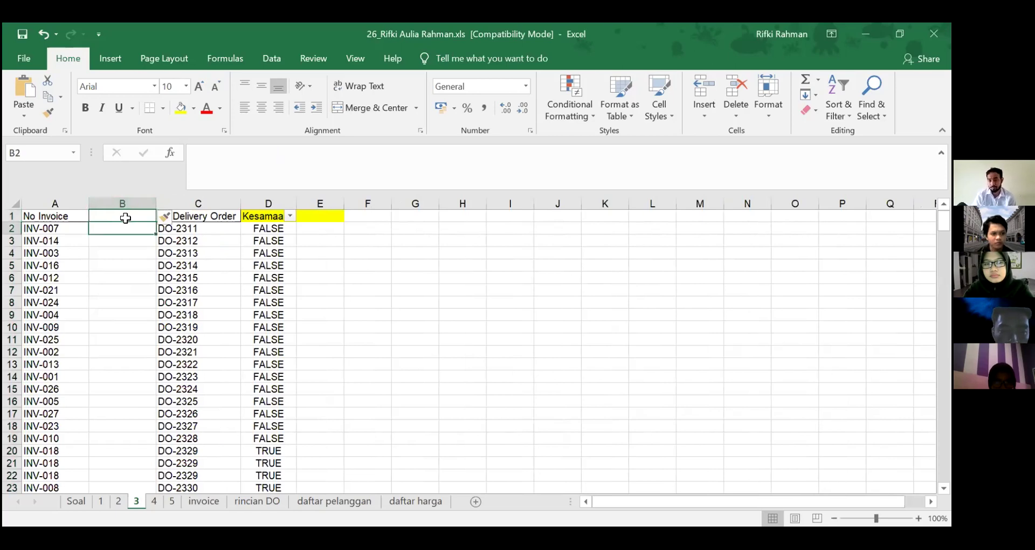
{"action": "type", "text": "="}
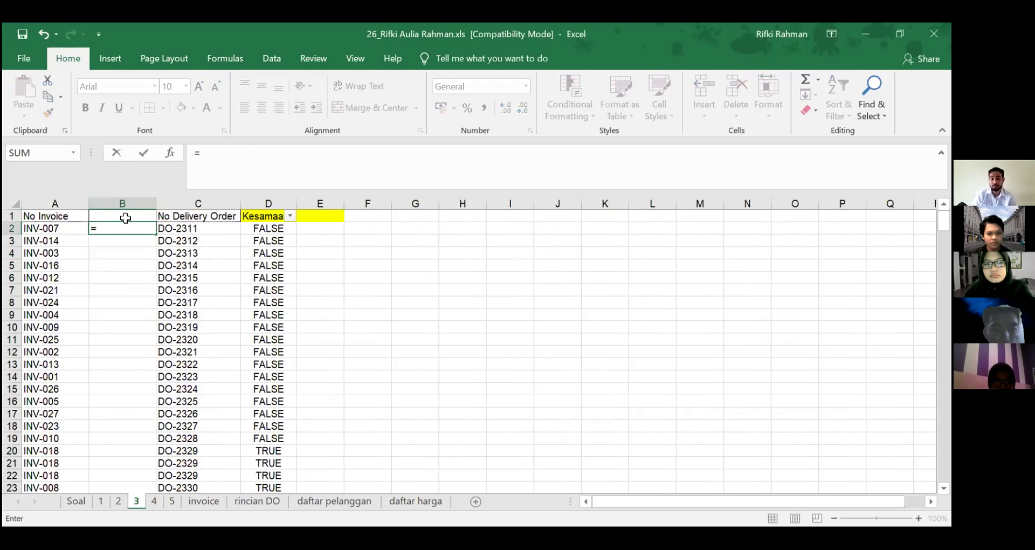
{"action": "type", "text": "r"}
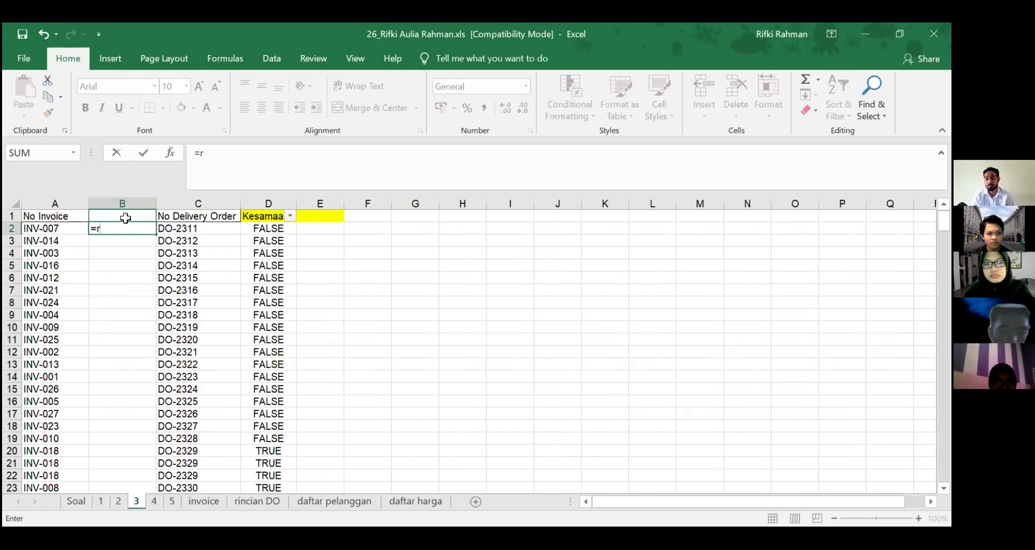
{"action": "type", "text": "ight("}
{"action": "key", "text": "Left"}
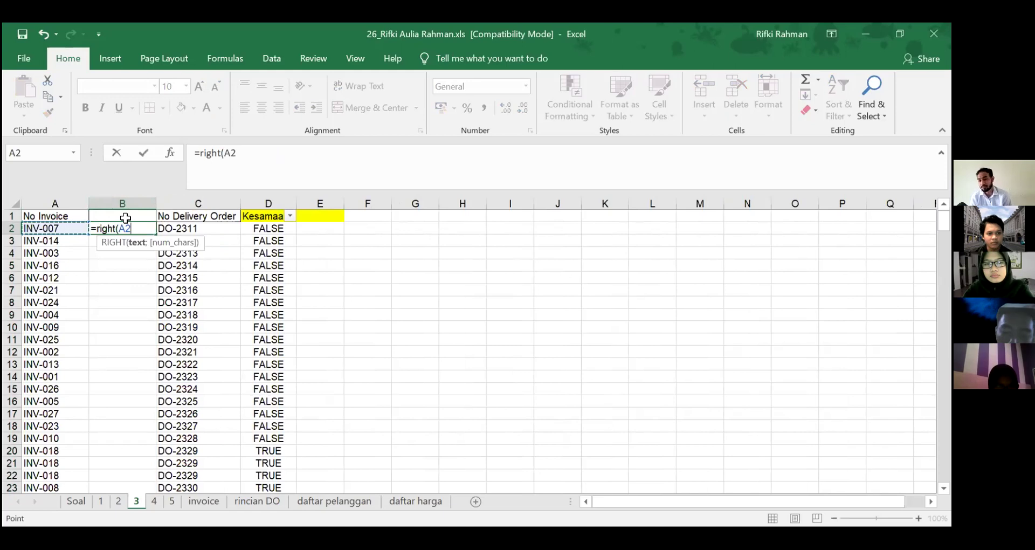
{"action": "type", "text": ";3)"}
{"action": "key", "text": "Return"}
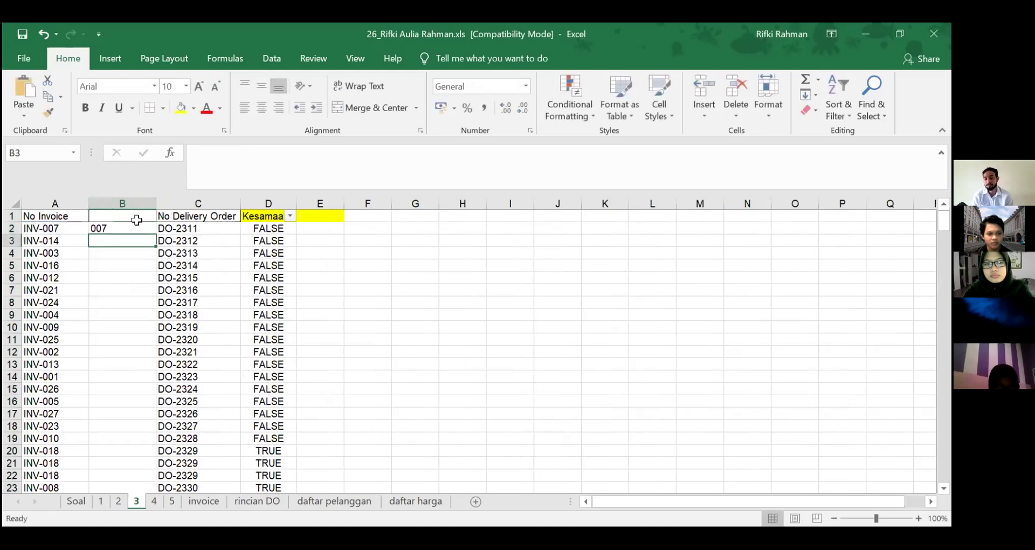
{"action": "left_click", "coordinate": [160, 227]}
{"action": "left_click", "coordinate": [152, 231]}
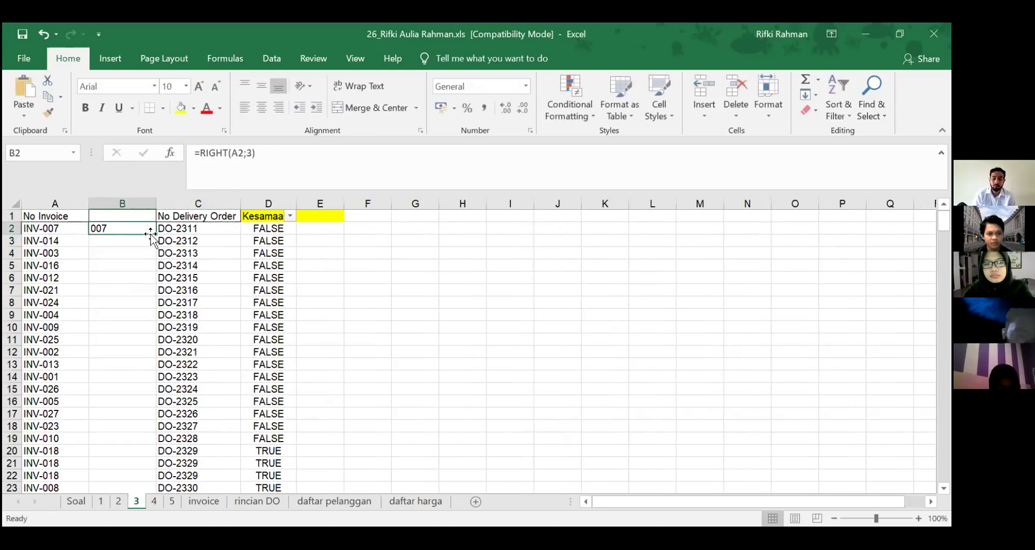
{"action": "double_click", "coordinate": [155, 234]}
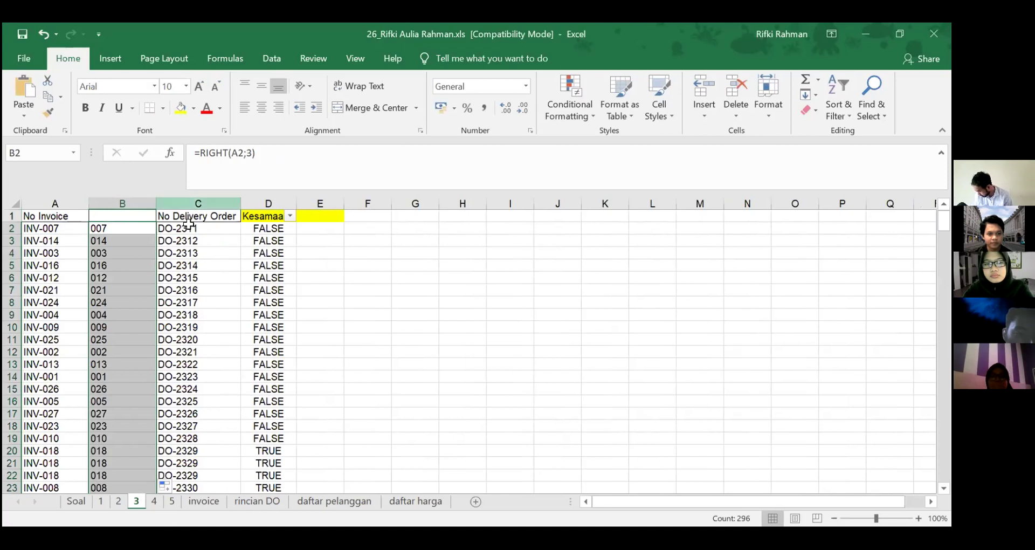
Insert another empty column directly before No Delivery Order, abandoning the formula started in C2.
{"action": "left_click", "coordinate": [189, 203]}
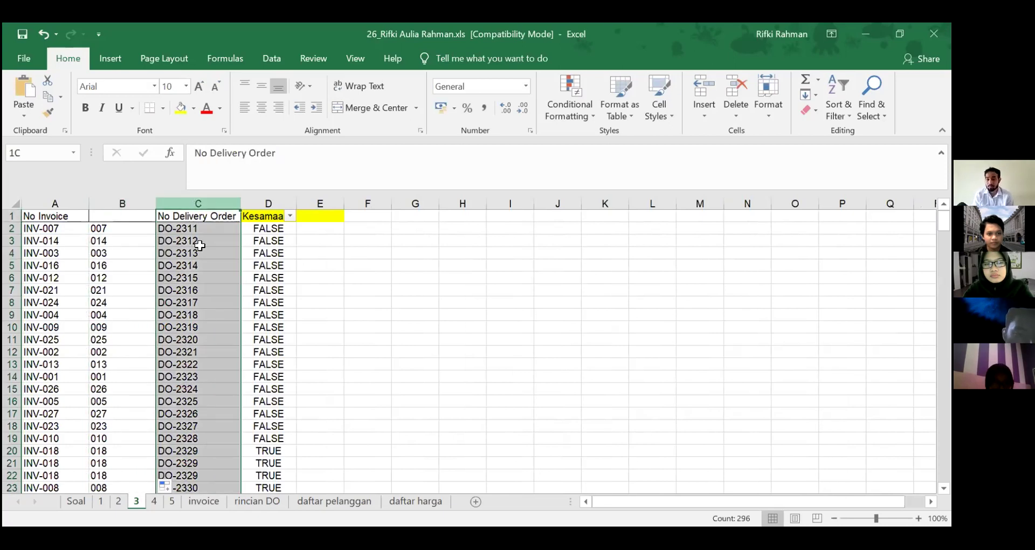
{"action": "key", "text": "ctrl+shift+plus"}
{"action": "left_click", "coordinate": [203, 229]}
{"action": "type", "text": "="}
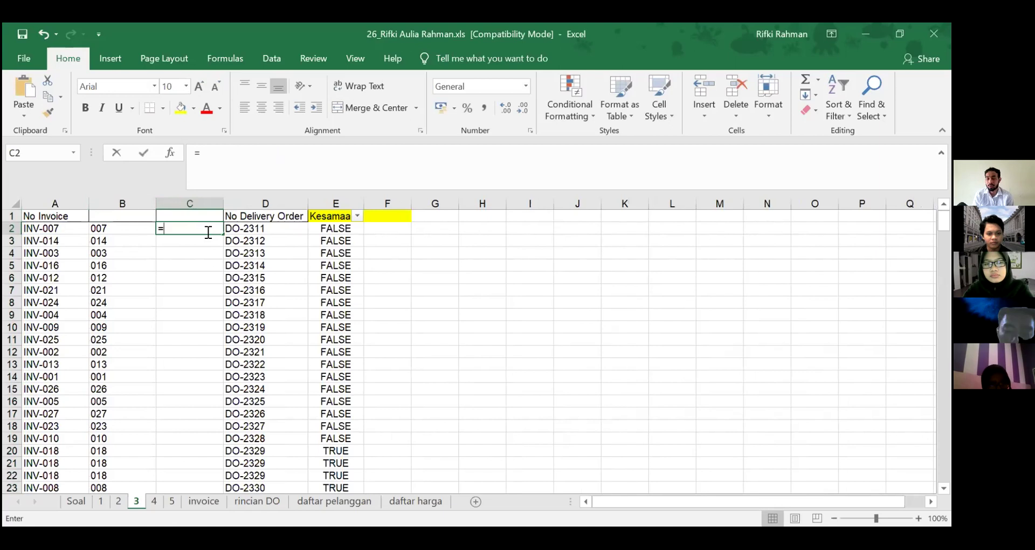
{"action": "key", "text": "Escape"}
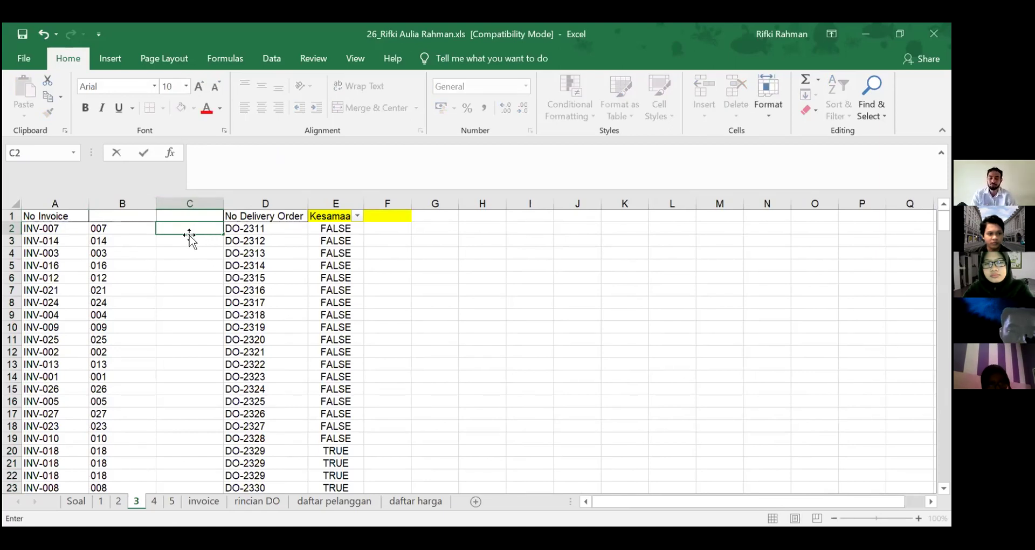
{"action": "left_click", "coordinate": [129, 233]}
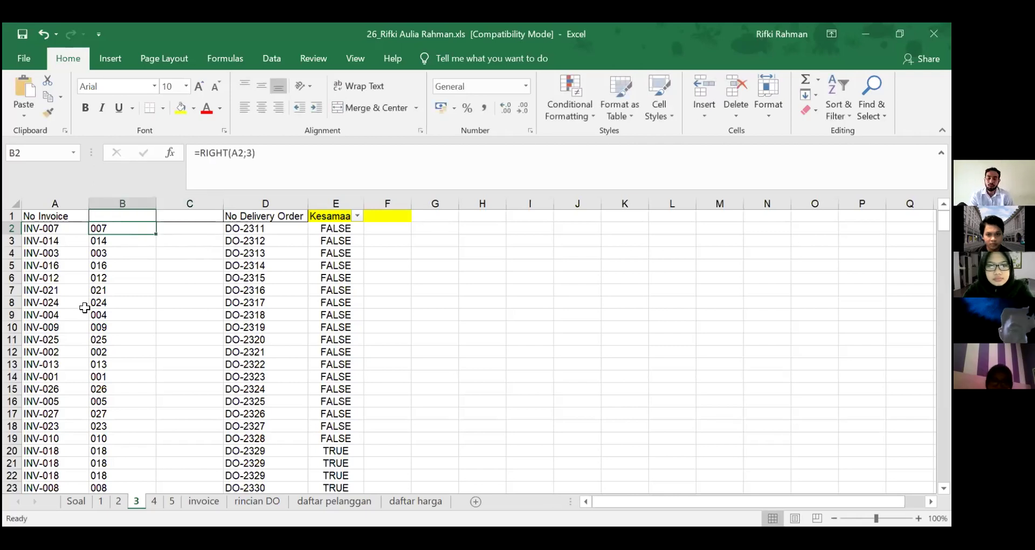
Give the extracted invoice number column the header "No i" in B1.
{"action": "left_click", "coordinate": [135, 215]}
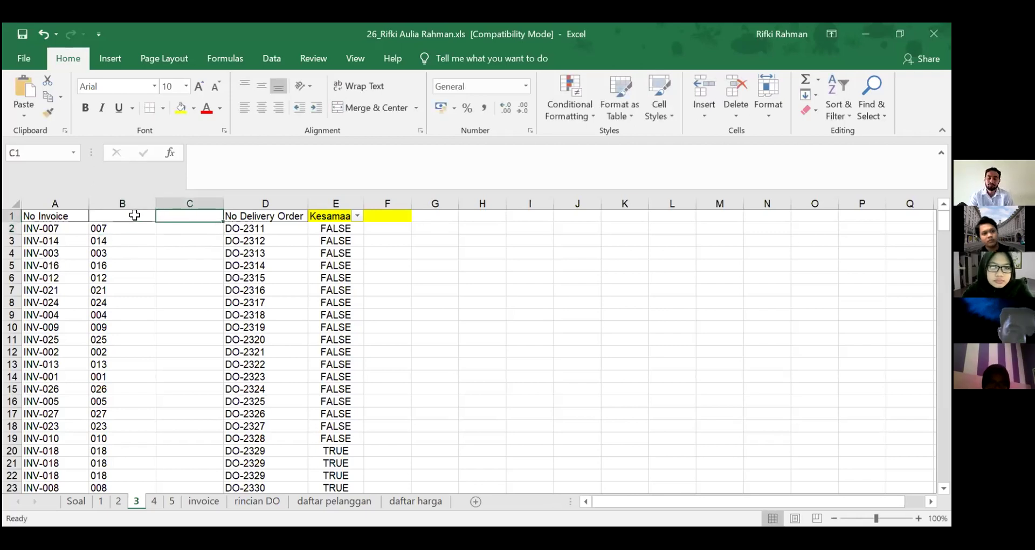
{"action": "type", "text": "No"}
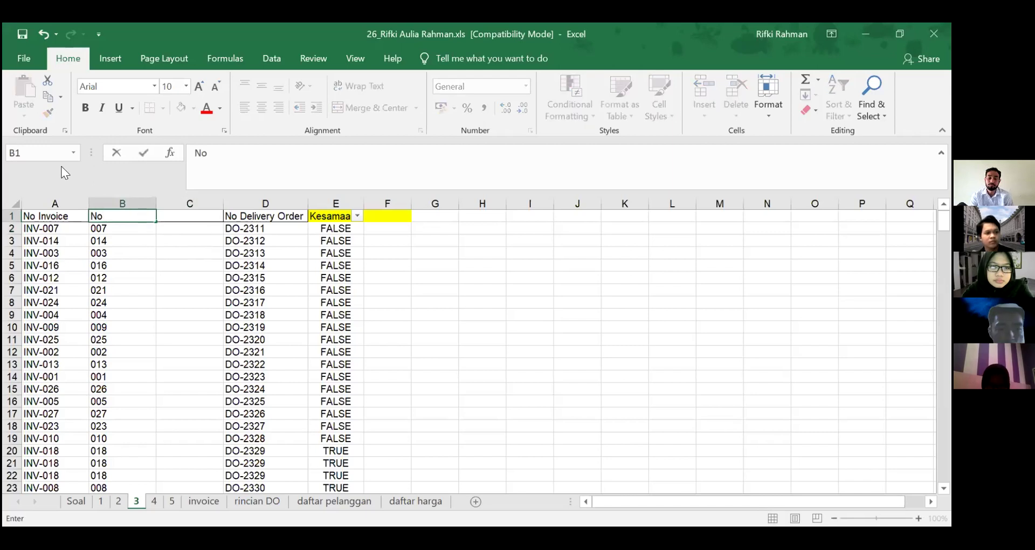
{"action": "key", "text": "Return"}
{"action": "left_click", "coordinate": [135, 216]}
{"action": "left_click", "coordinate": [256, 173]}
{"action": "type", "text": "i"}
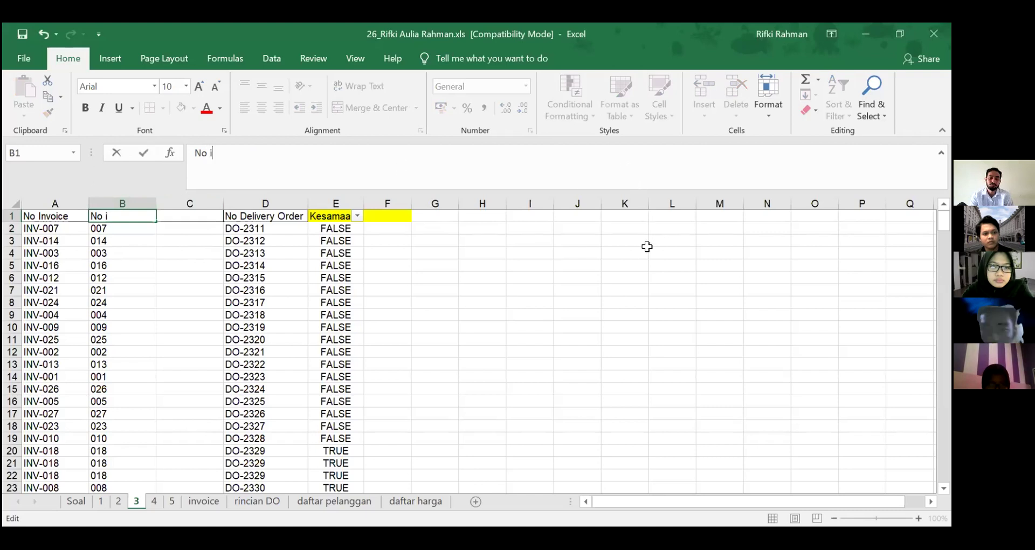
{"action": "left_click", "coordinate": [647, 248]}
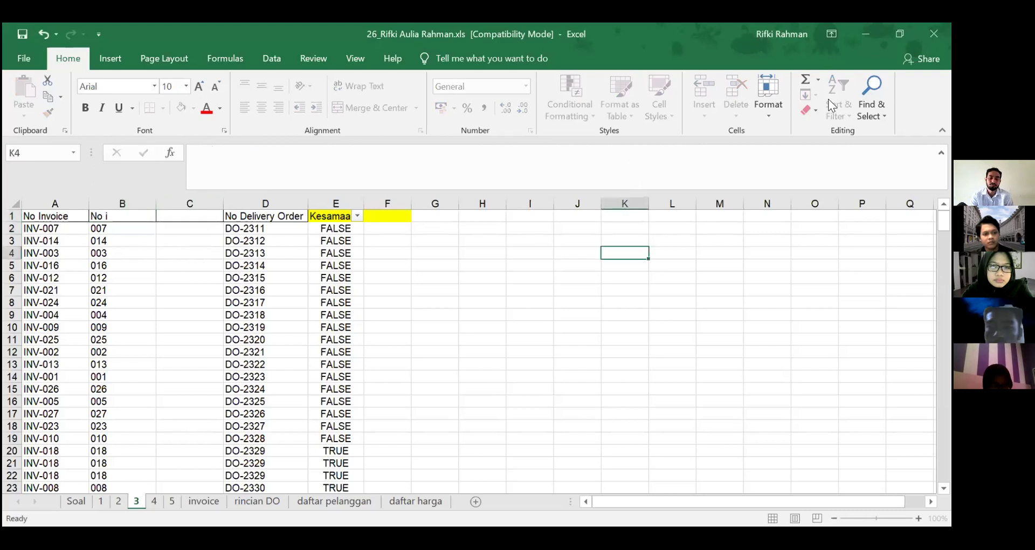
Remove the existing filter from the Kesamaaan column and try to apply a new one from empty cell K4.
{"action": "left_click", "coordinate": [839, 108]}
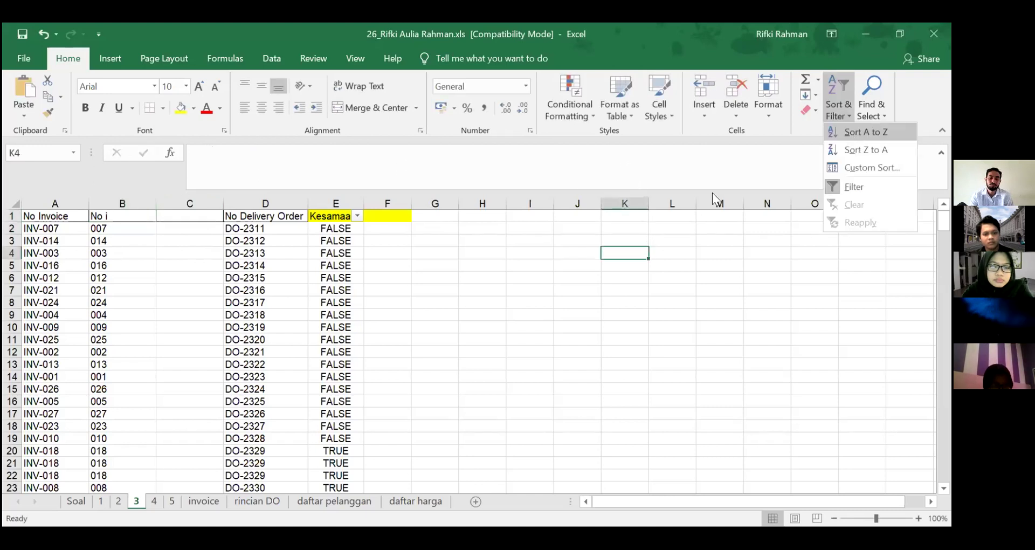
{"action": "left_click", "coordinate": [827, 97]}
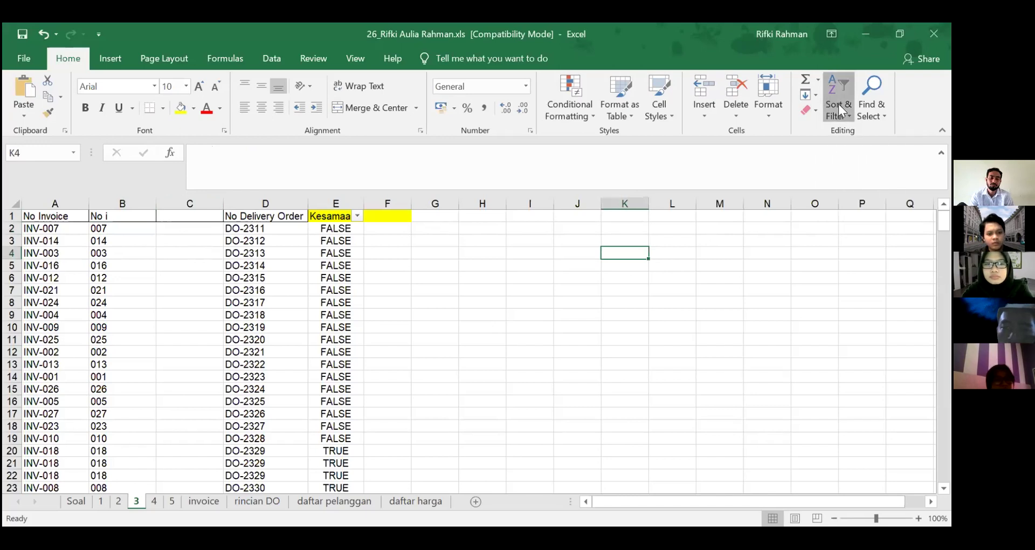
{"action": "key", "text": "ctrl+shift+l"}
{"action": "key", "text": "ctrl+shift+l"}
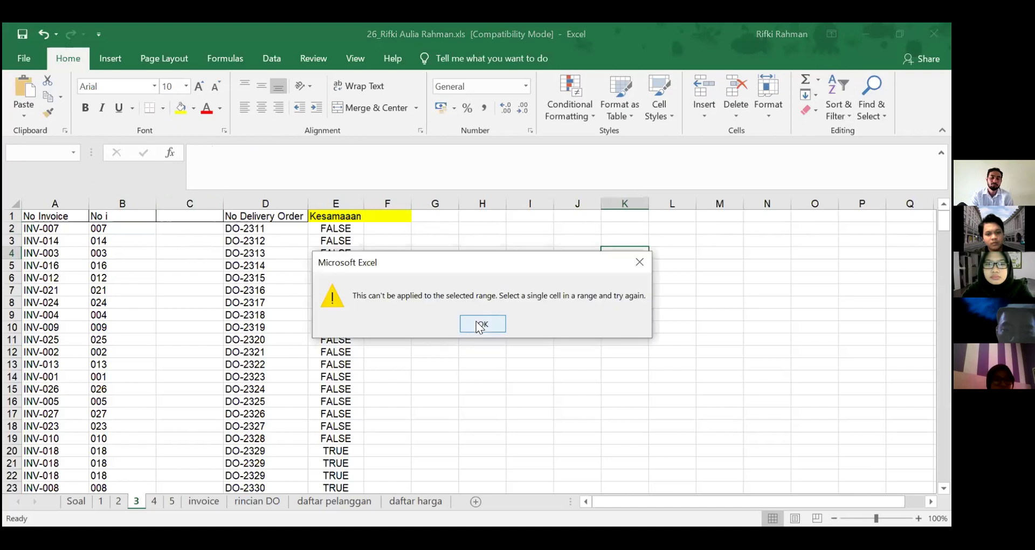
{"action": "left_click", "coordinate": [480, 324]}
Give the empty column before No Delivery Order the header "C" in C1.
{"action": "left_click", "coordinate": [203, 249]}
{"action": "left_click", "coordinate": [173, 227]}
{"action": "left_click", "coordinate": [174, 216]}
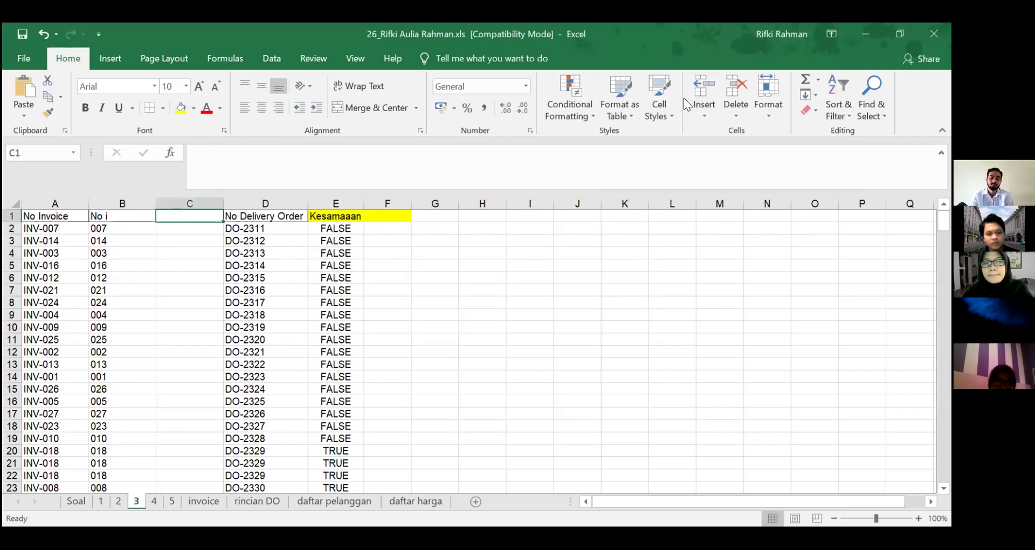
{"action": "type", "text": "C"}
{"action": "key", "text": "Return"}
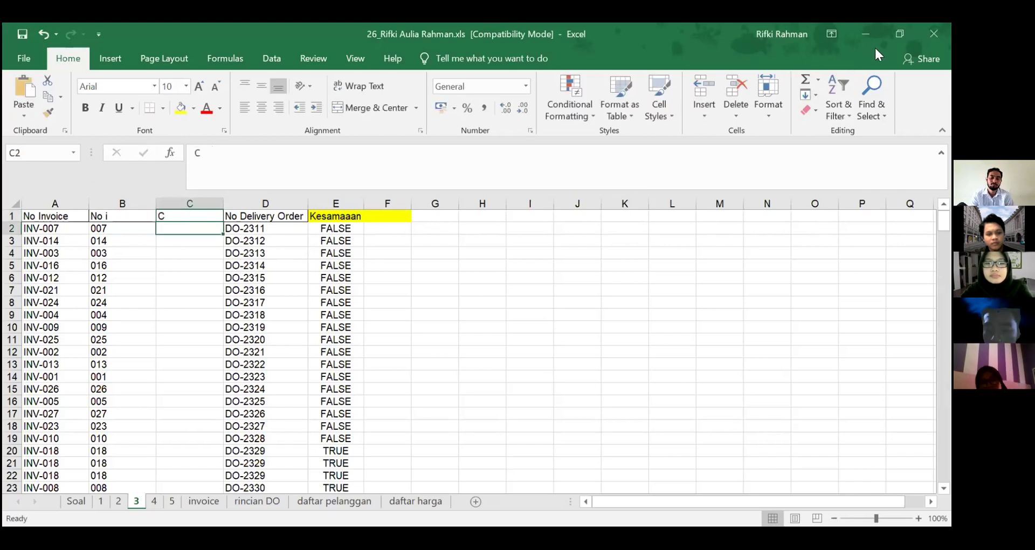
Apply a filter to the headers A1:E1 and sort the table in ascending order by No i.
{"action": "left_click_drag", "start_coordinate": [72, 220], "coordinate": [356, 216]}
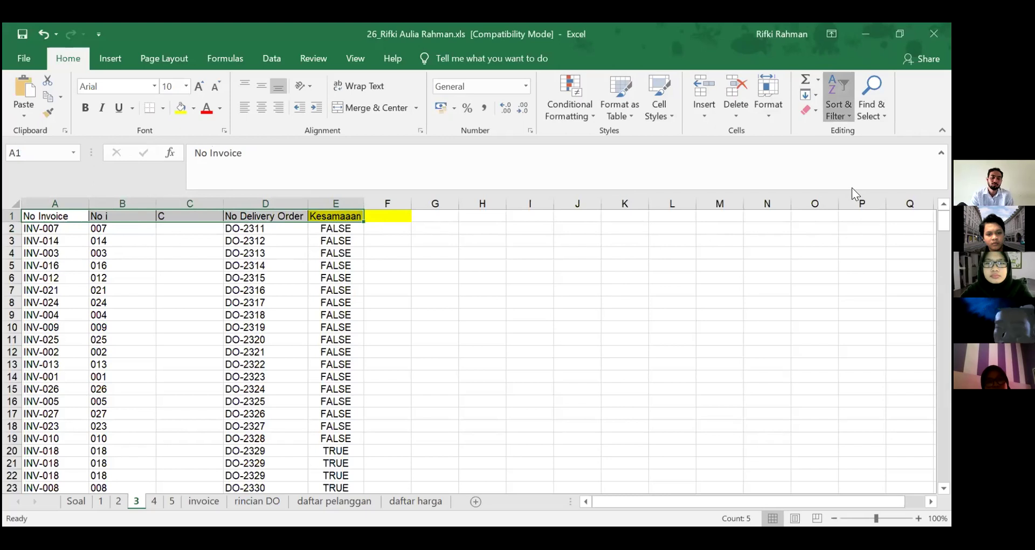
{"action": "key", "text": "ctrl+shift+l"}
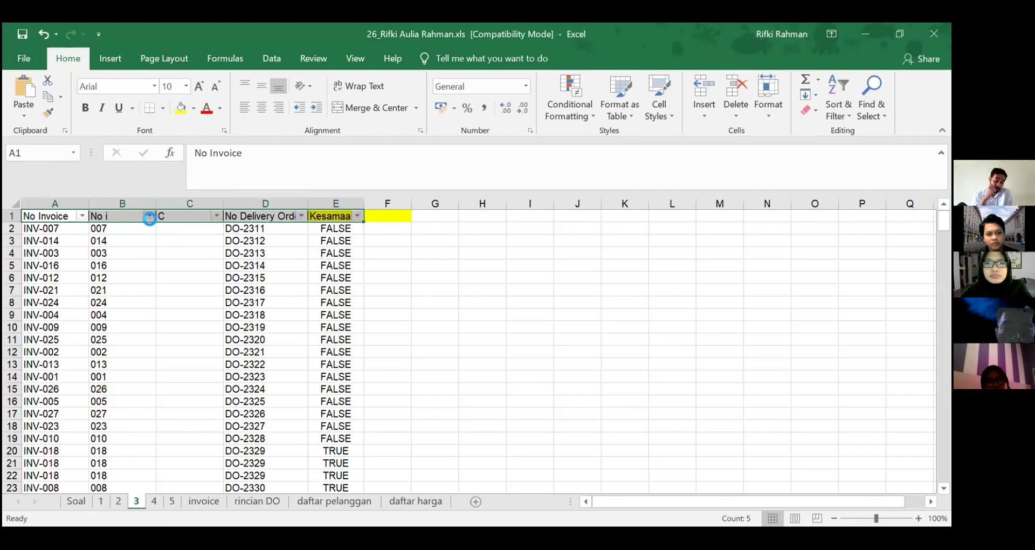
{"action": "left_click", "coordinate": [148, 215]}
{"action": "left_click", "coordinate": [124, 235]}
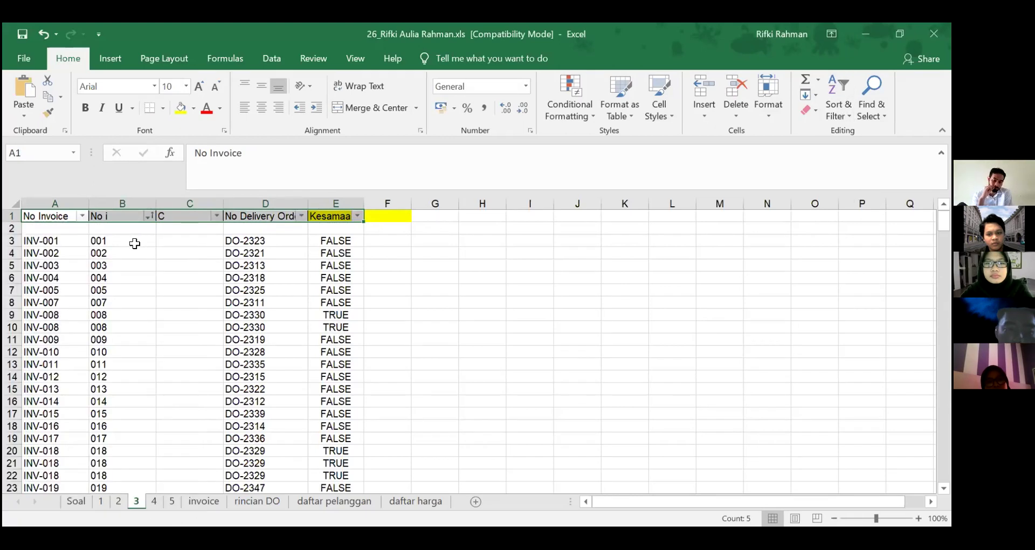
Delete the empty row 2 directly below the headers.
{"action": "left_click", "coordinate": [135, 243]}
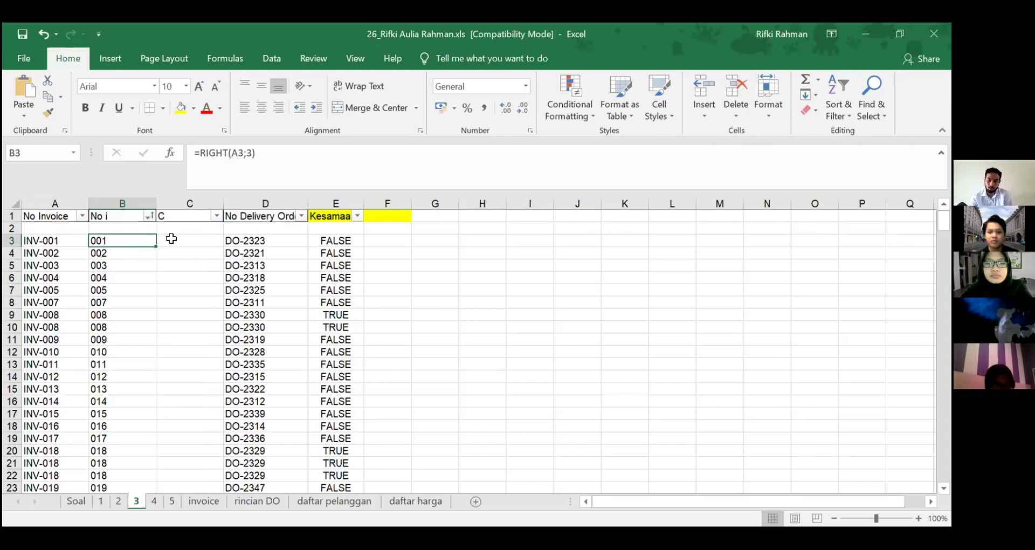
{"action": "left_click", "coordinate": [12, 228]}
{"action": "right_click", "coordinate": [12, 228]}
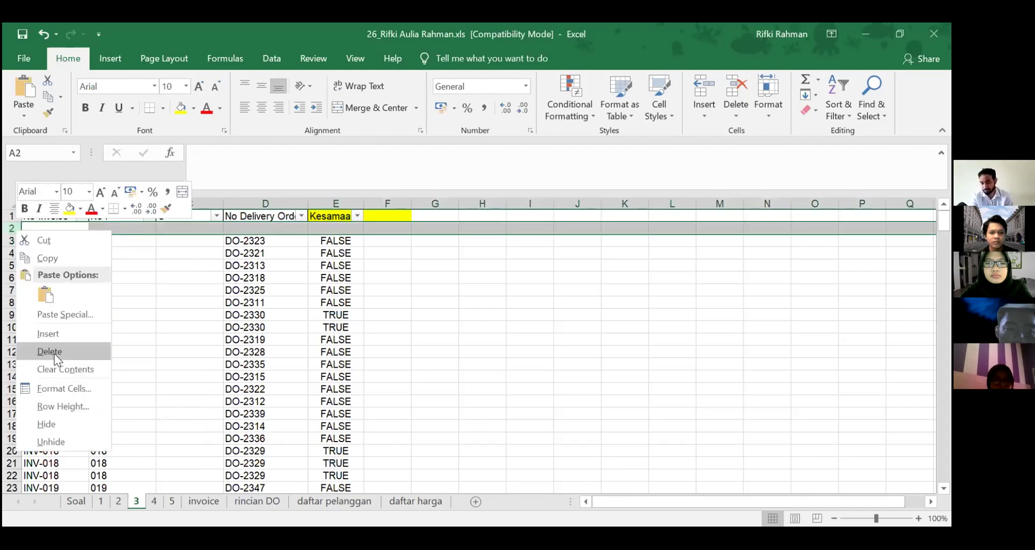
{"action": "left_click", "coordinate": [54, 354]}
{"action": "left_click", "coordinate": [153, 241]}
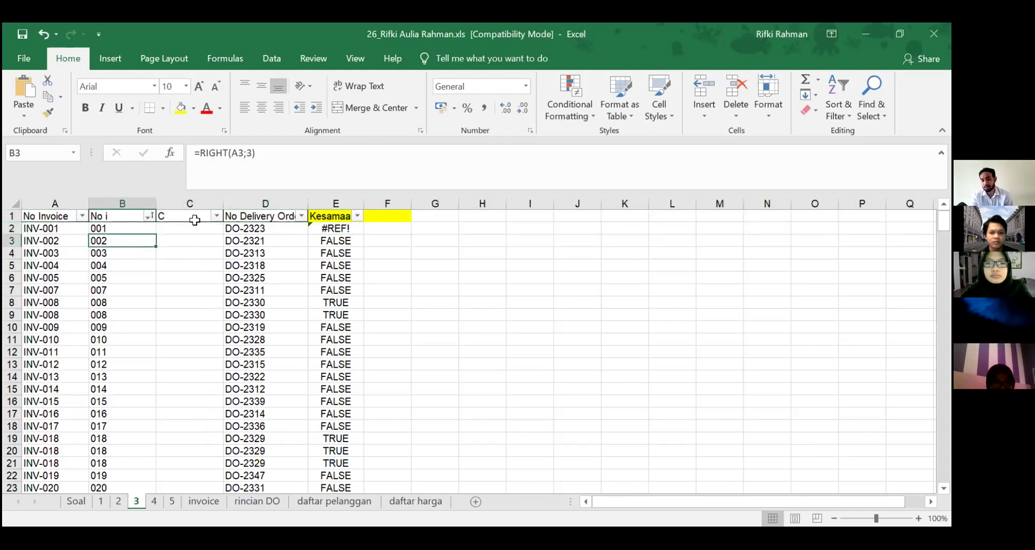
Enter 1 in C2 as the starting value of column C.
{"action": "left_click", "coordinate": [196, 228]}
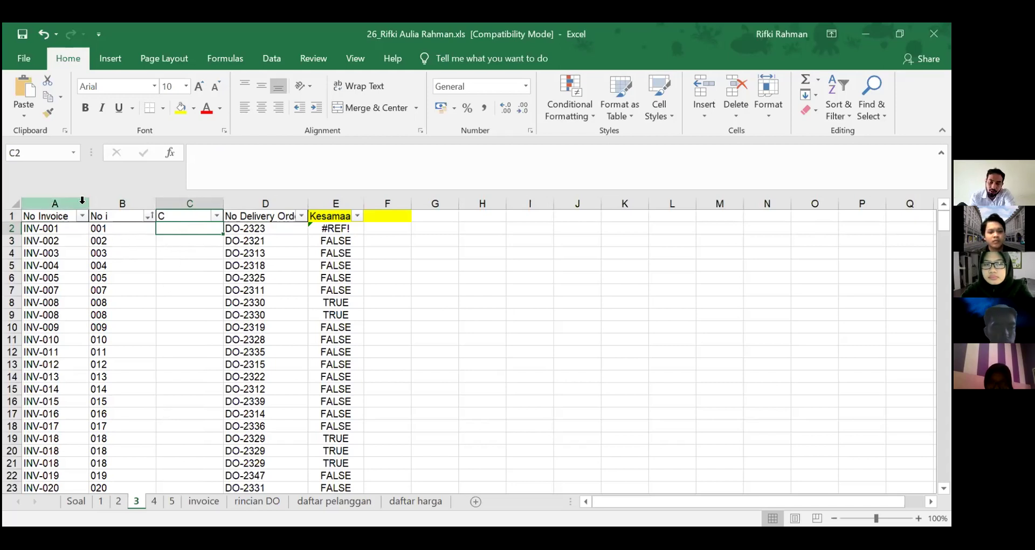
{"action": "type", "text": "1"}
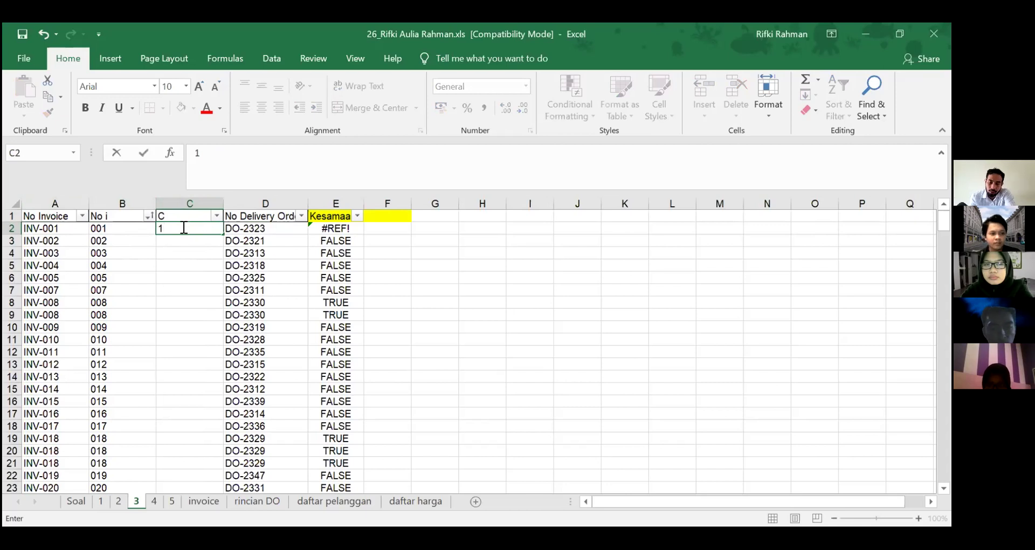
{"action": "key", "text": "Return"}
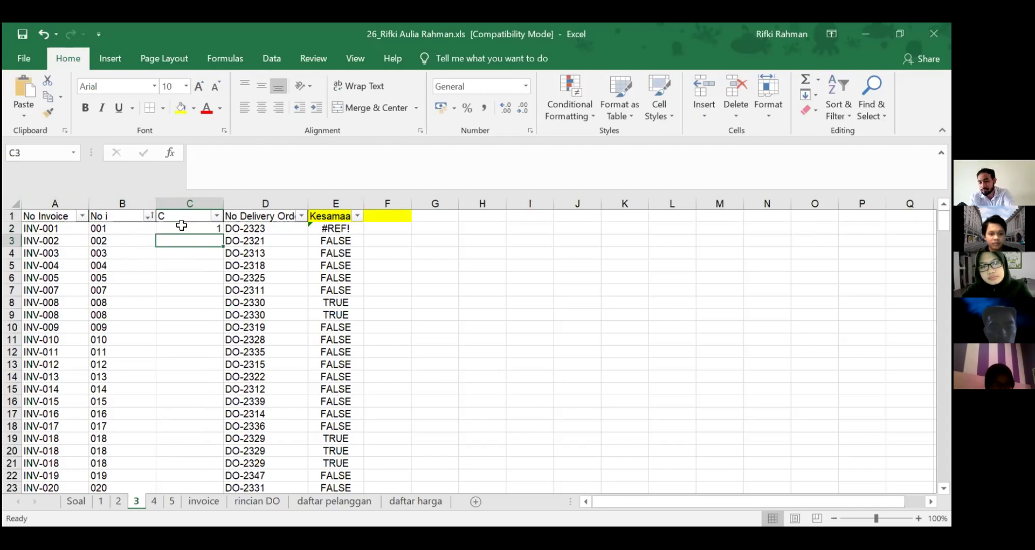
Convert the extracted invoice numbers to numeric values with =VALUE(RIGHT(A2;3)) in B2, filled down the No i column.
{"action": "left_click", "coordinate": [125, 227]}
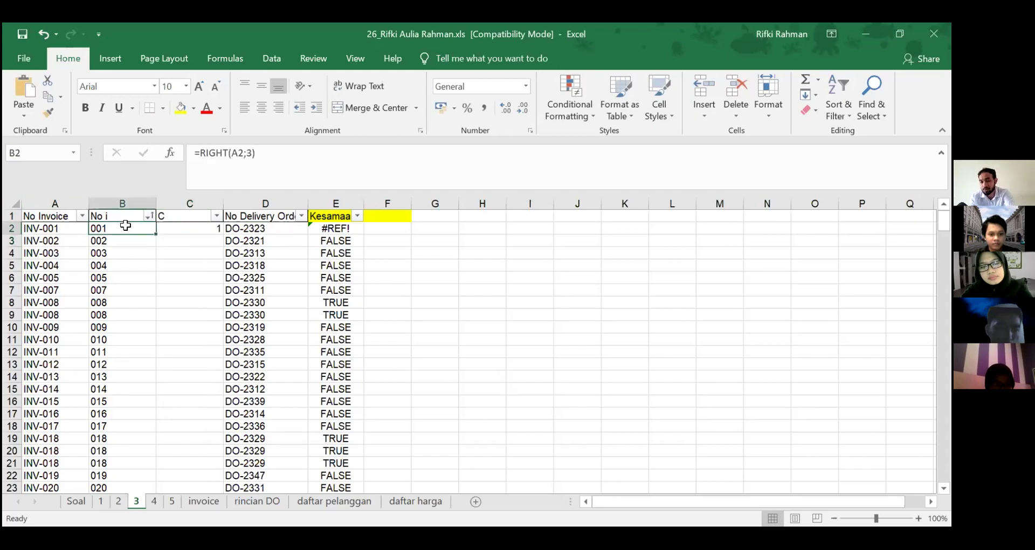
{"action": "left_click", "coordinate": [191, 229]}
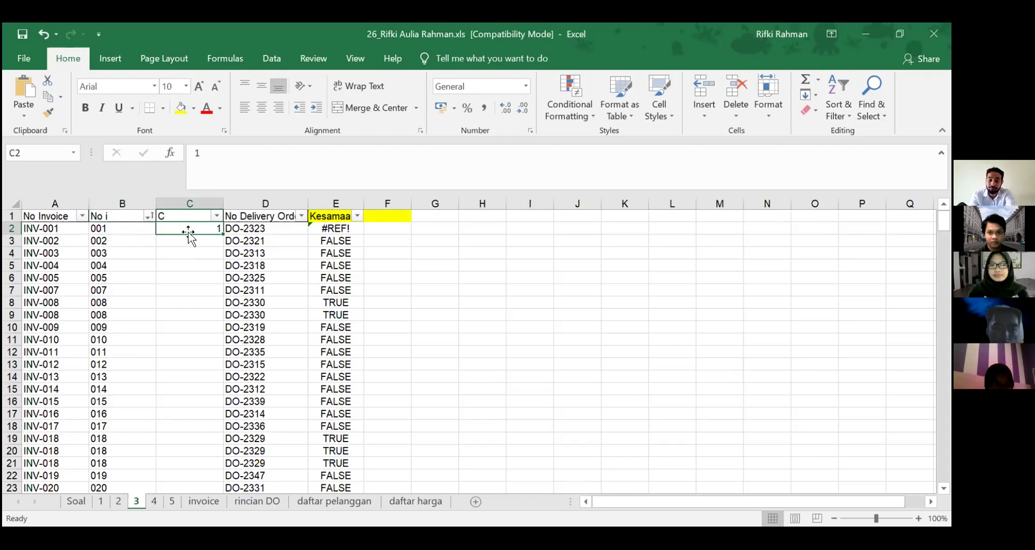
{"action": "key", "text": "Left"}
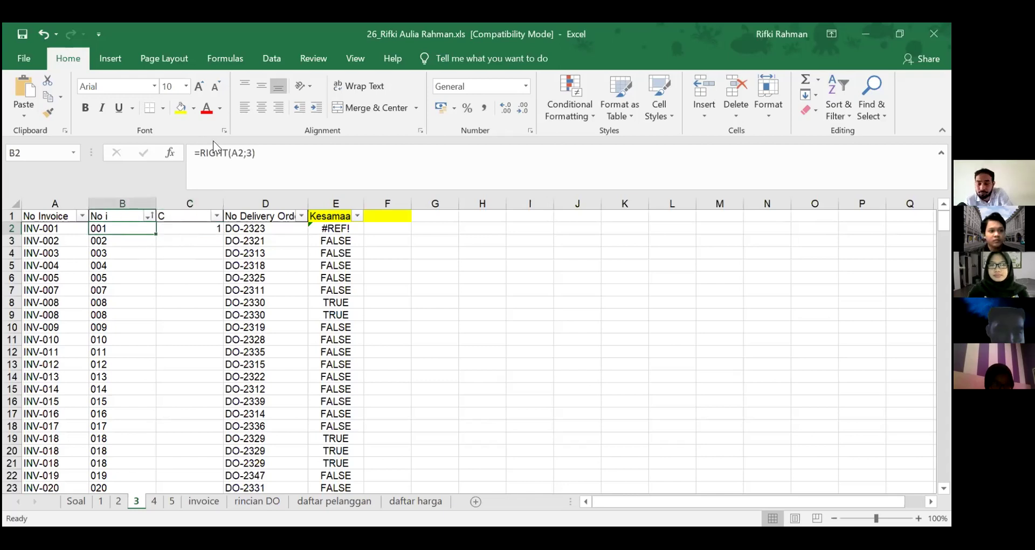
{"action": "left_click", "coordinate": [202, 154]}
{"action": "type", "text": "v"}
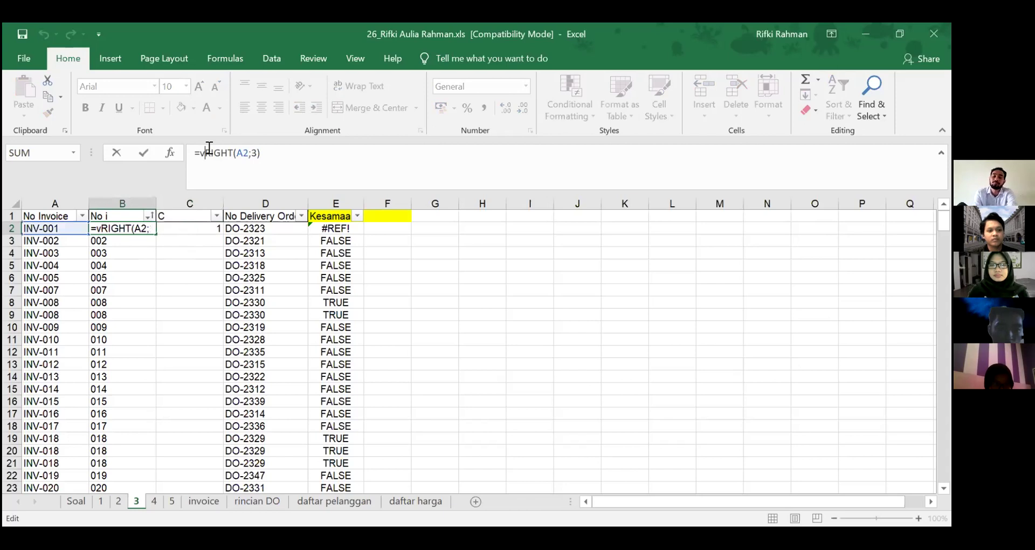
{"action": "type", "text": "alue("}
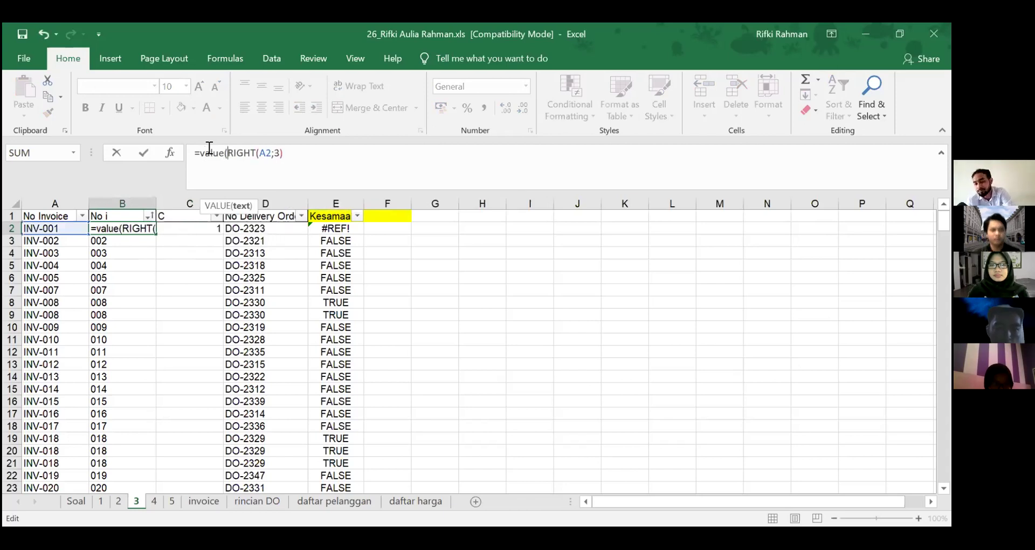
{"action": "key", "text": "Return"}
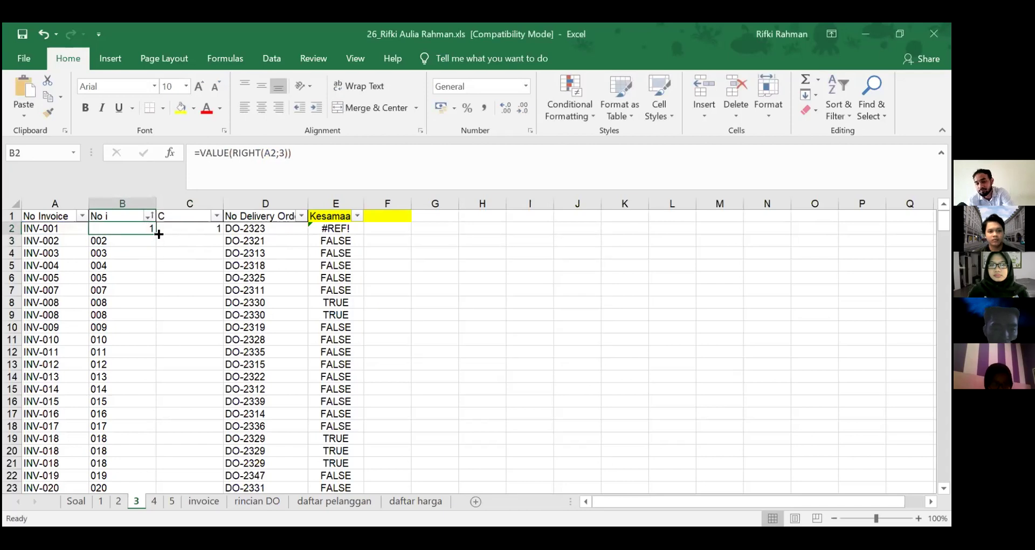
{"action": "double_click", "coordinate": [155, 234]}
{"action": "scroll", "coordinate": [194, 257], "scroll_direction": "down", "scroll_amount": 1}
{"action": "scroll", "coordinate": [194, 254], "scroll_direction": "up", "scroll_amount": 1}
Calculate the difference between consecutive invoice numbers with =B3-B2 in C3, filled down the rest of column C.
{"action": "left_click", "coordinate": [205, 227]}
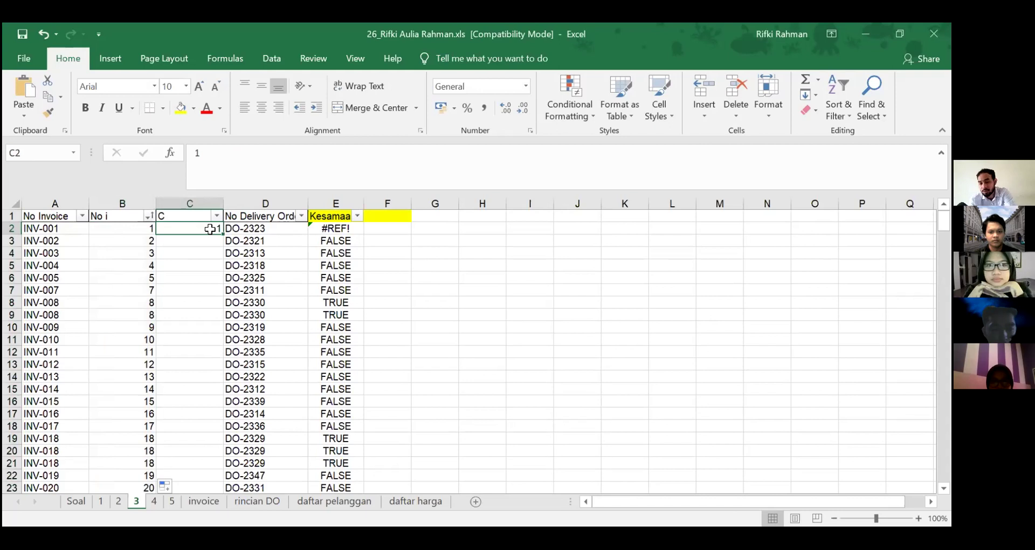
{"action": "left_click", "coordinate": [209, 241]}
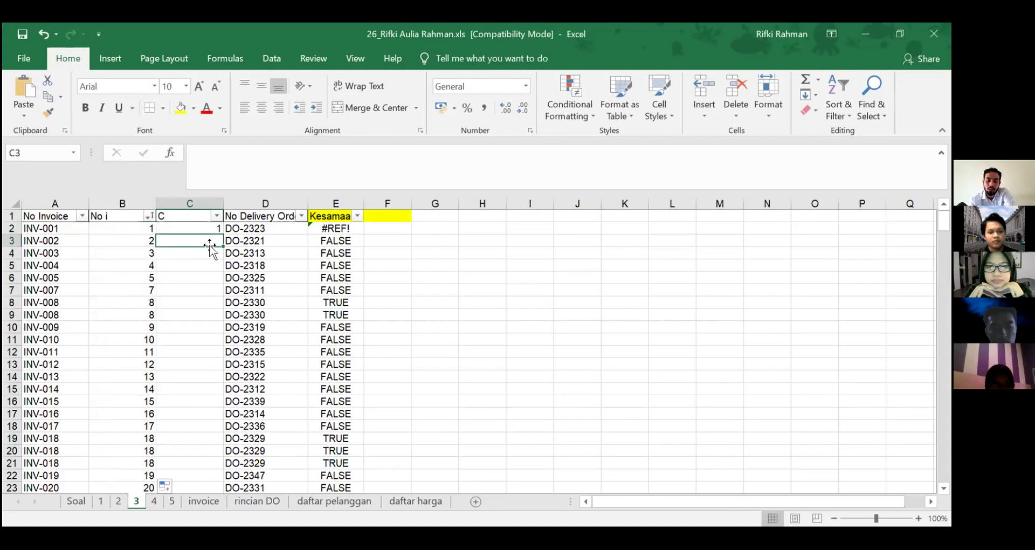
{"action": "type", "text": "="}
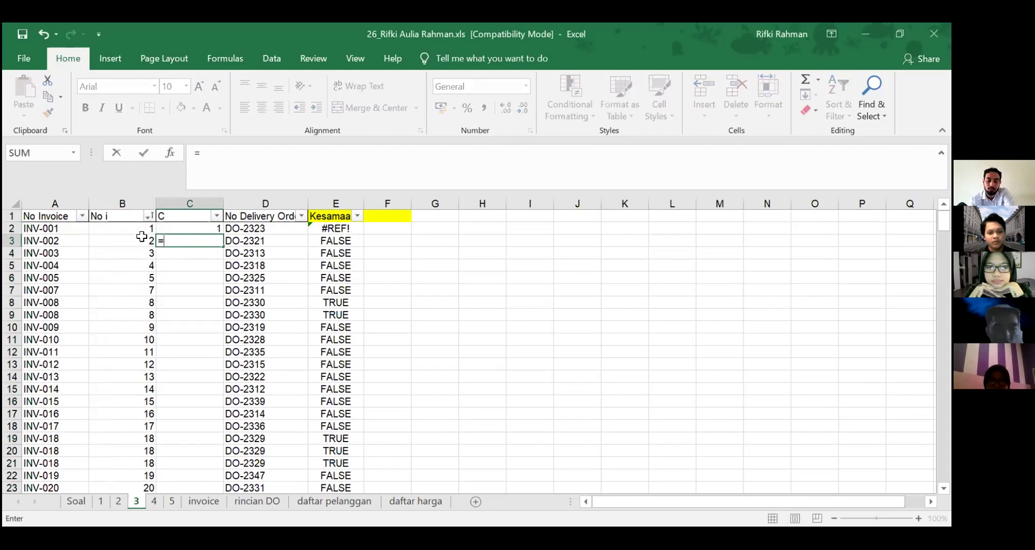
{"action": "left_click", "coordinate": [131, 241]}
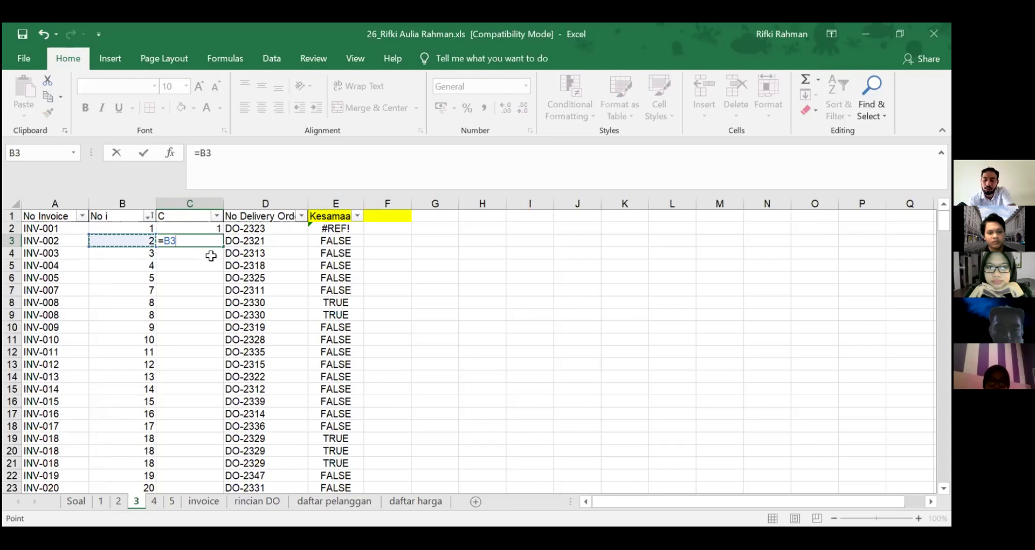
{"action": "type", "text": "-"}
{"action": "left_click", "coordinate": [206, 230]}
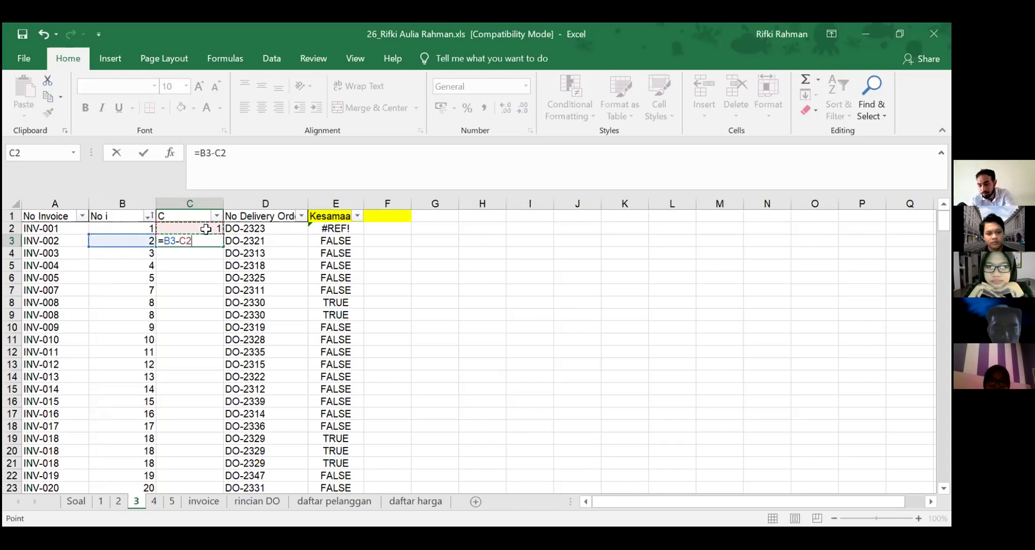
{"action": "left_click", "coordinate": [144, 227]}
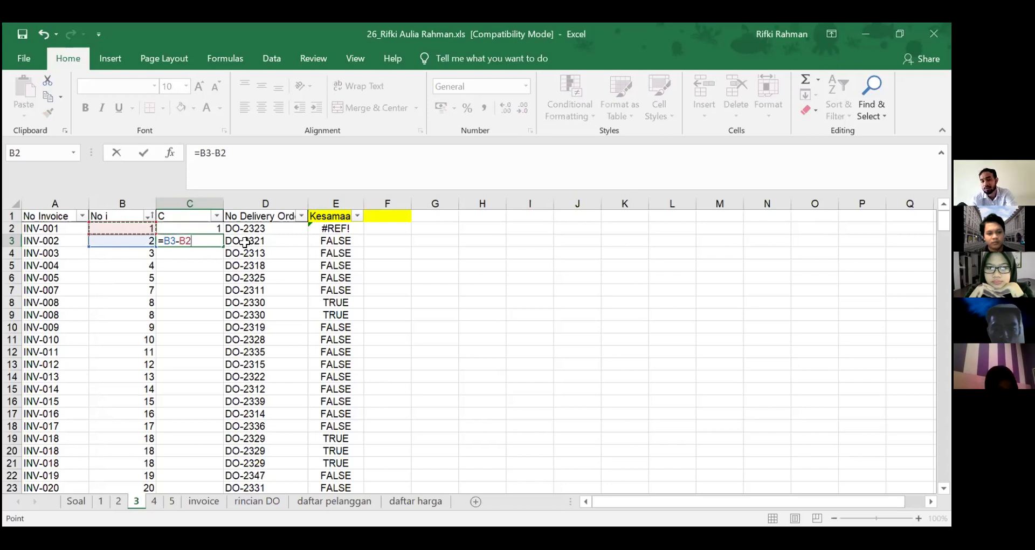
{"action": "key", "text": "Return"}
{"action": "left_click", "coordinate": [215, 242]}
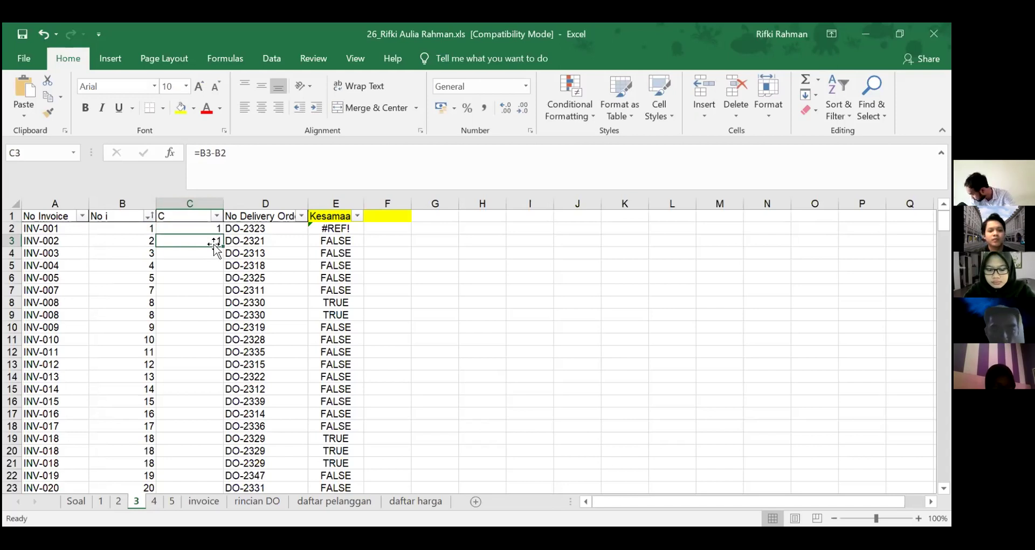
{"action": "double_click", "coordinate": [222, 245]}
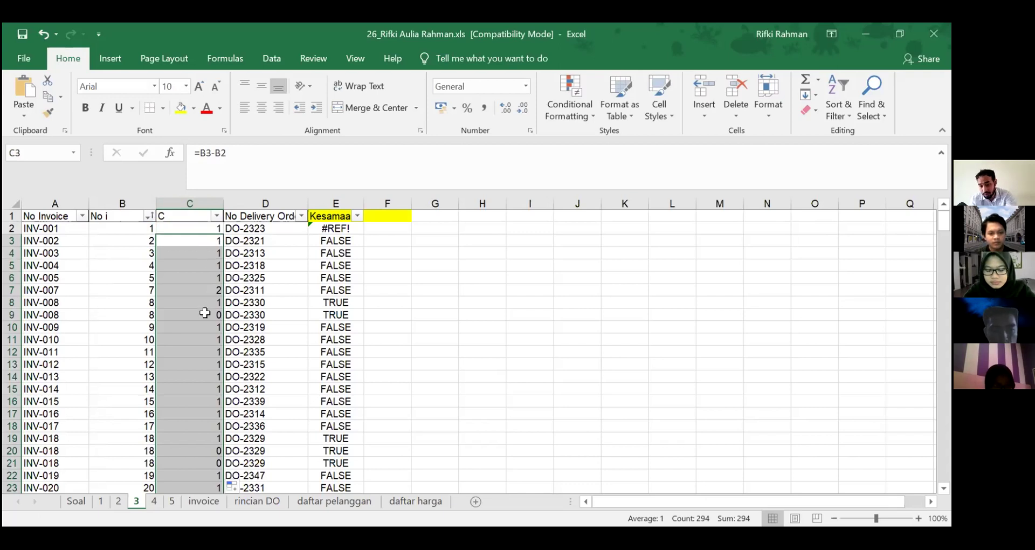
Review the unrecorded-invoice task on the Soal sheet and check the difference for INV-007 in C7 on sheet 3.
{"action": "left_click", "coordinate": [71, 503]}
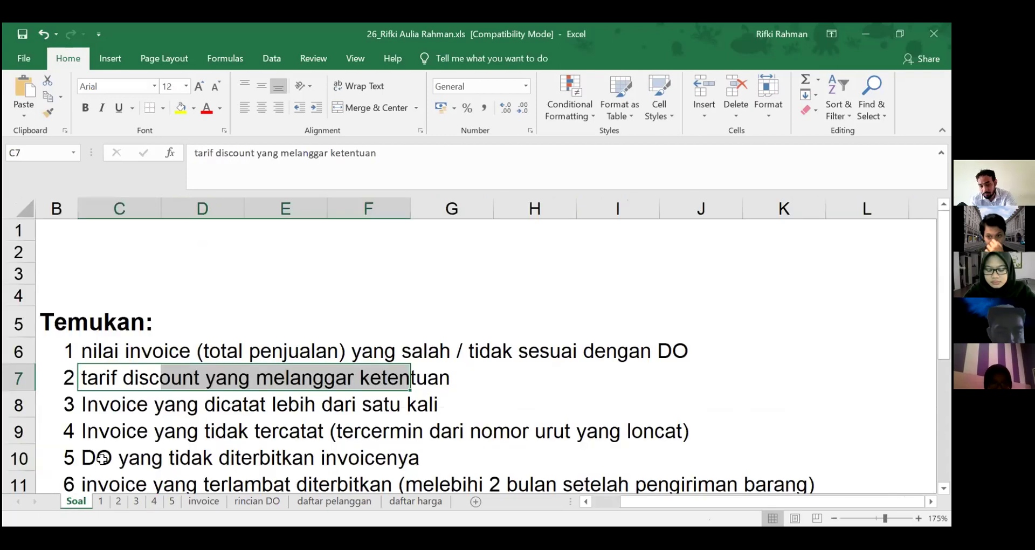
{"action": "left_click", "coordinate": [137, 501]}
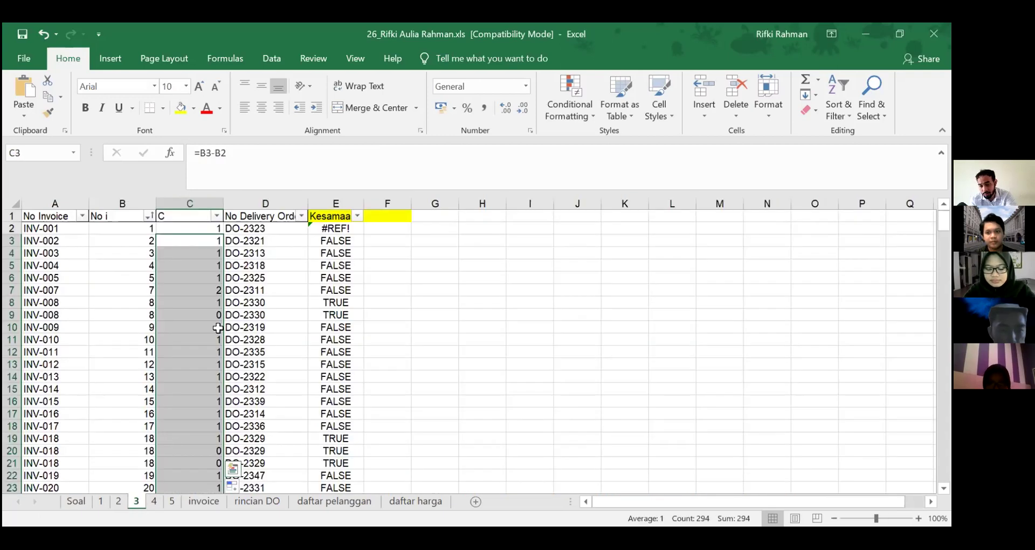
{"action": "left_click", "coordinate": [207, 292]}
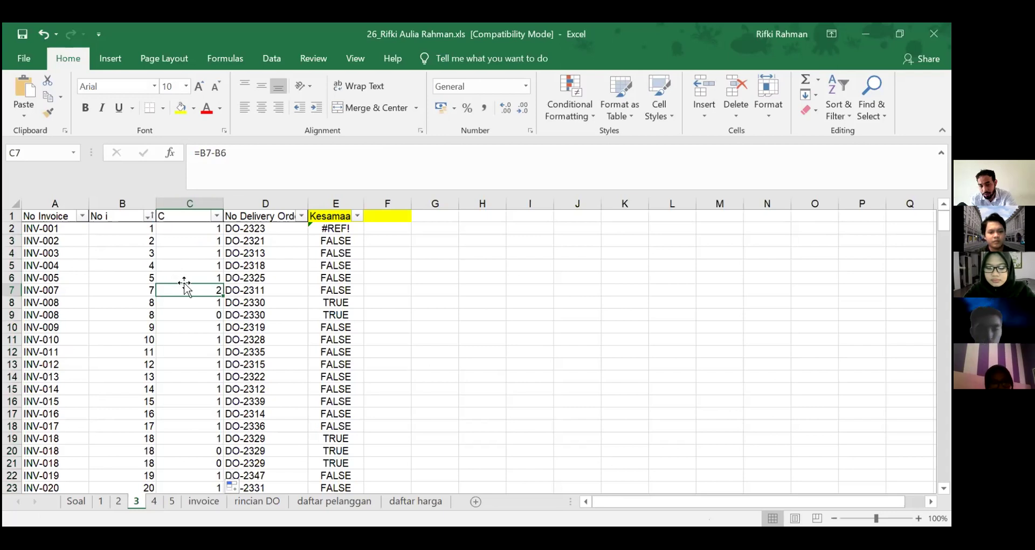
{"action": "left_click", "coordinate": [217, 216]}
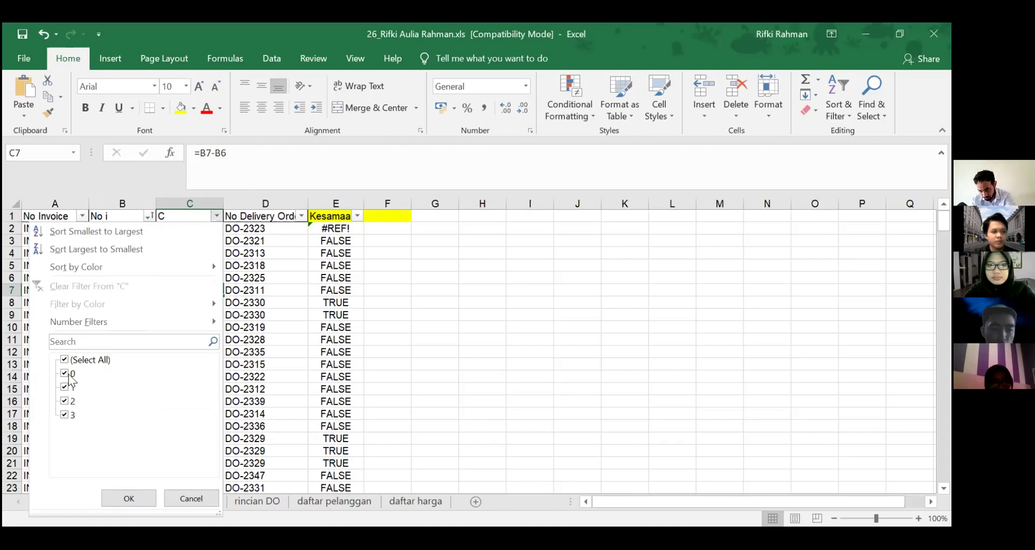
{"action": "left_click", "coordinate": [67, 373]}
{"action": "left_click", "coordinate": [66, 373]}
{"action": "left_click", "coordinate": [66, 386]}
{"action": "left_click", "coordinate": [192, 498]}
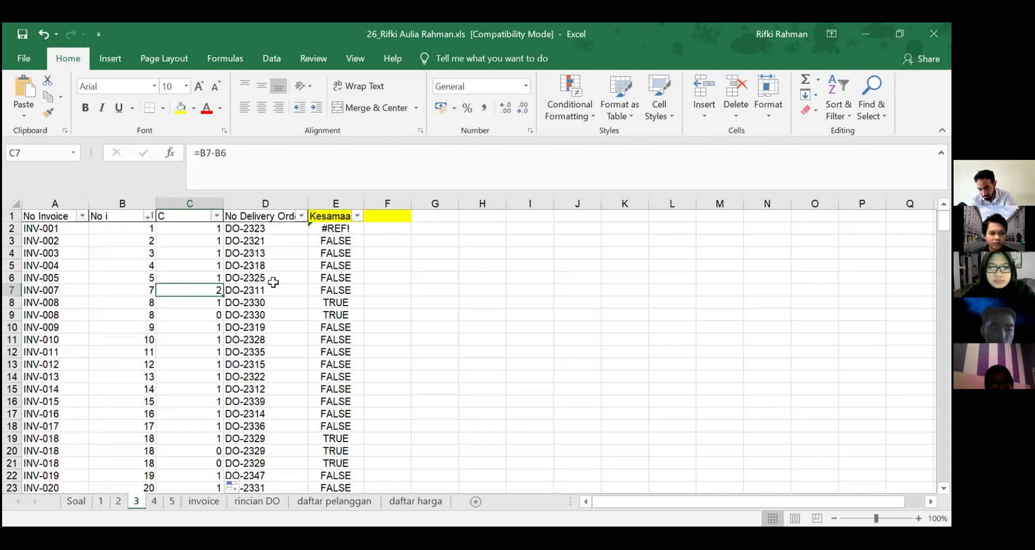
Check the difference formulas for INV-007 in C7 and for the repeated INV-008 in C9 on sheet 3.
{"action": "left_click", "coordinate": [272, 279]}
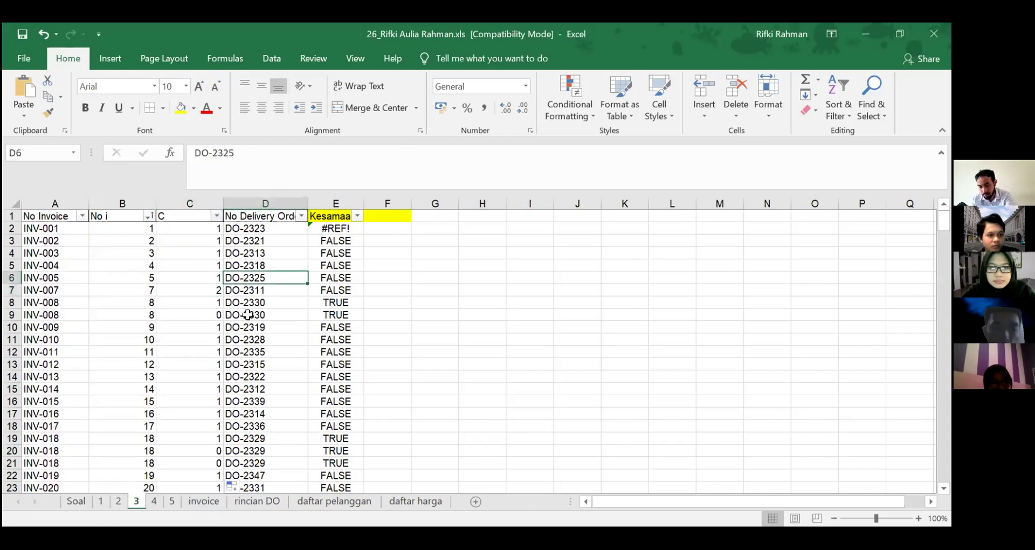
{"action": "scroll", "coordinate": [238, 305], "scroll_direction": "down", "scroll_amount": 5}
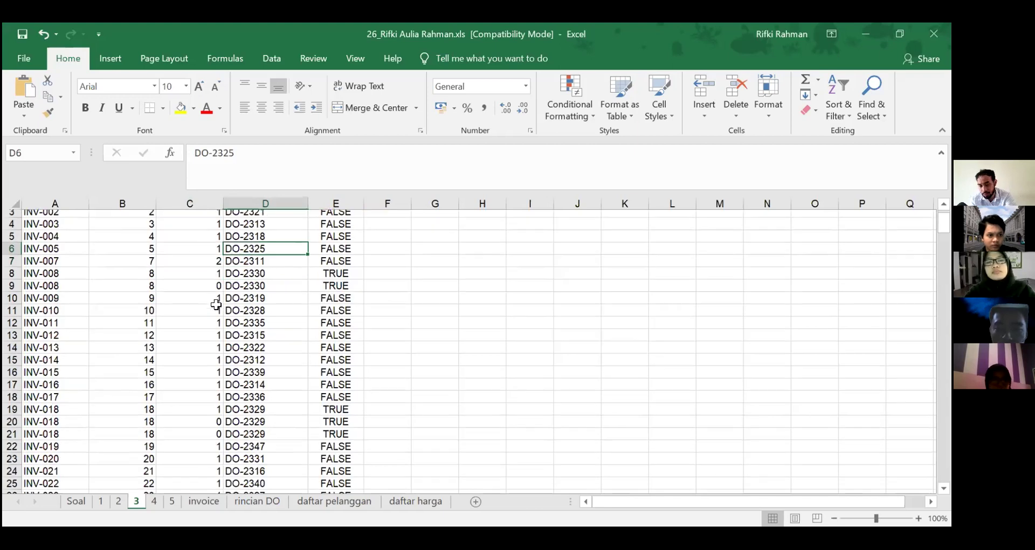
{"action": "scroll", "coordinate": [213, 310], "scroll_direction": "up", "scroll_amount": 5}
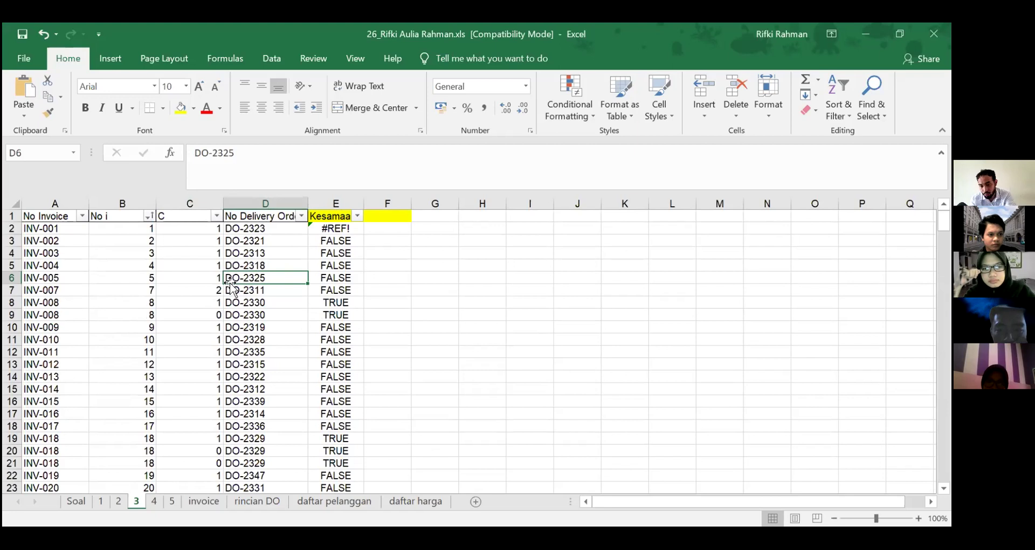
{"action": "left_click", "coordinate": [211, 289]}
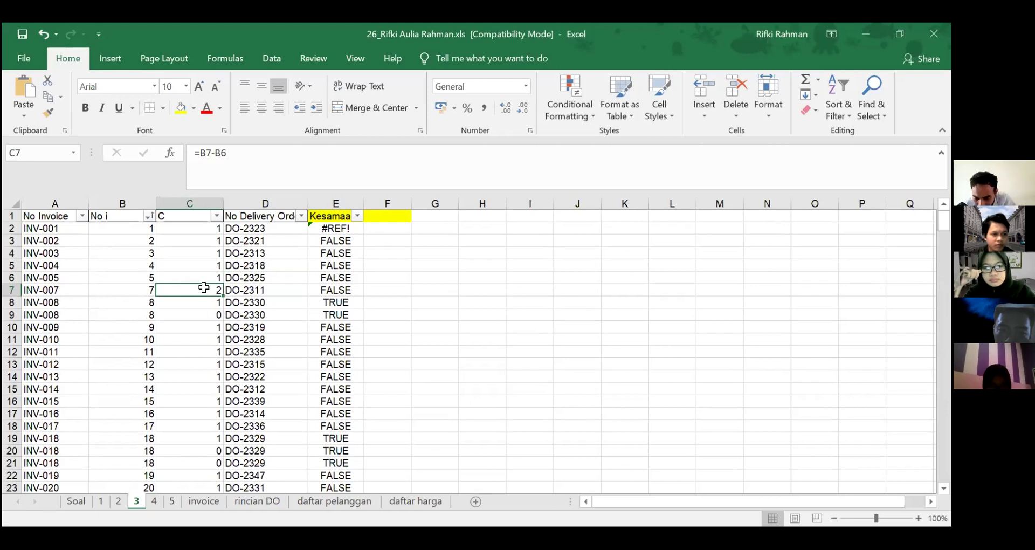
{"action": "left_click", "coordinate": [218, 161]}
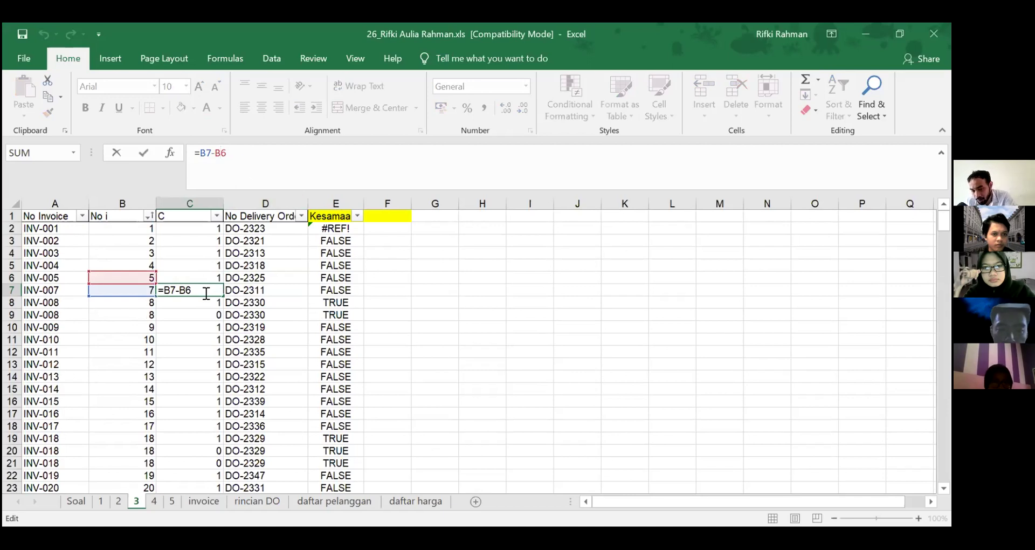
{"action": "left_click", "coordinate": [198, 315]}
{"action": "left_click", "coordinate": [246, 153]}
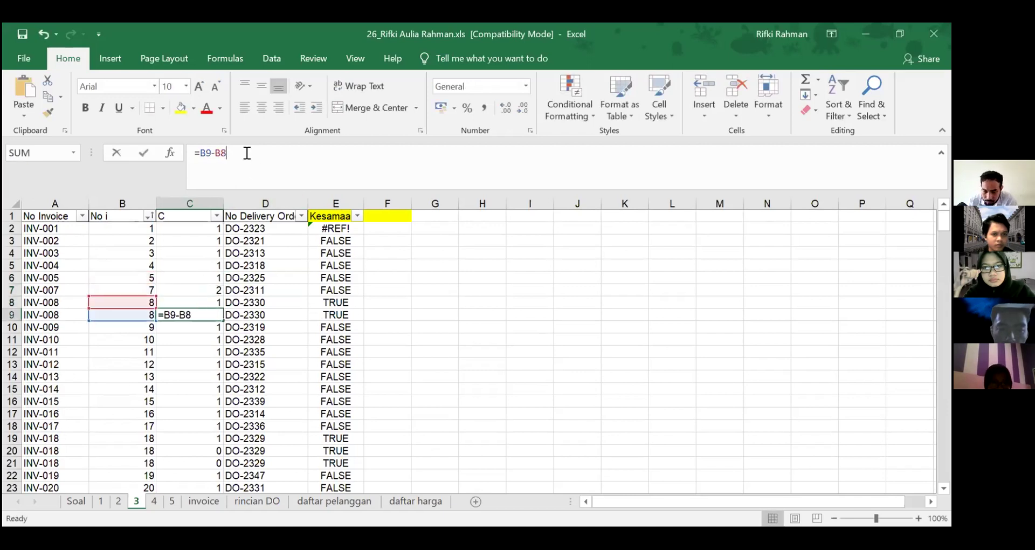
{"action": "key", "text": "Return"}
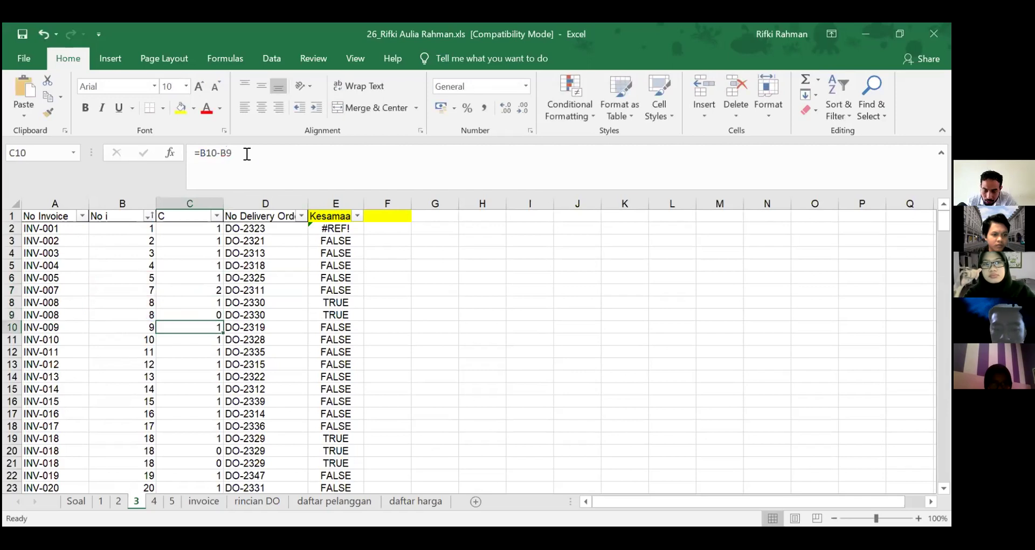
{"action": "left_click", "coordinate": [203, 310]}
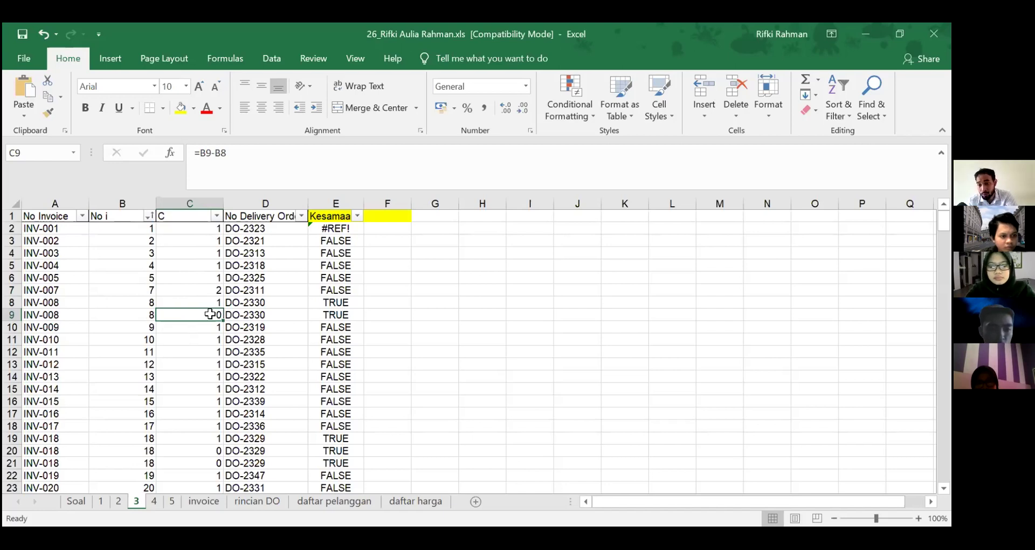
{"action": "left_click", "coordinate": [252, 160]}
{"action": "key", "text": "Return"}
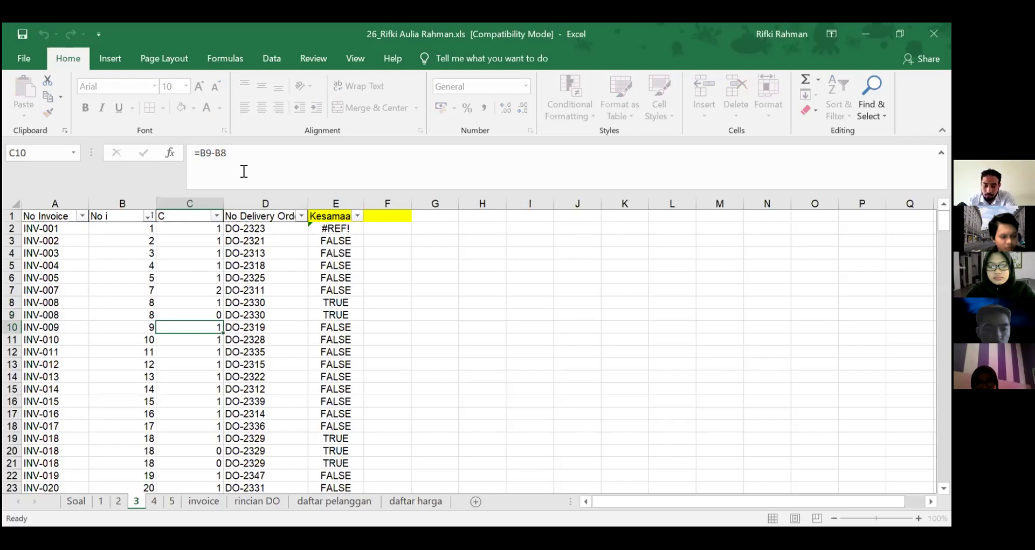
Scan column C on sheet 3 for sequence gaps and repeats, including C20 and C60, and compare with the Soal task list.
{"action": "scroll", "coordinate": [199, 263], "scroll_direction": "down", "scroll_amount": 5}
{"action": "left_click", "coordinate": [199, 265]}
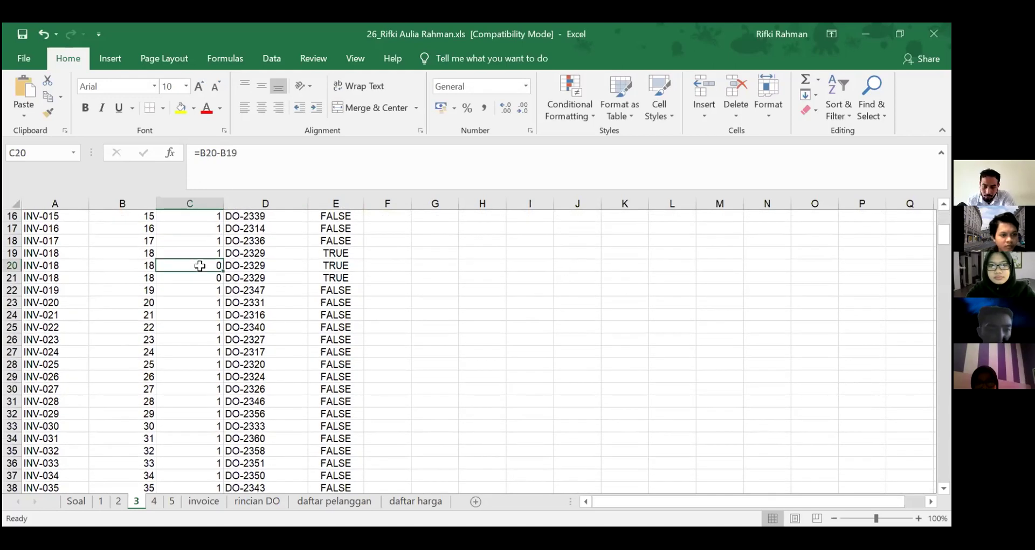
{"action": "scroll", "coordinate": [199, 265], "scroll_direction": "down", "scroll_amount": 7}
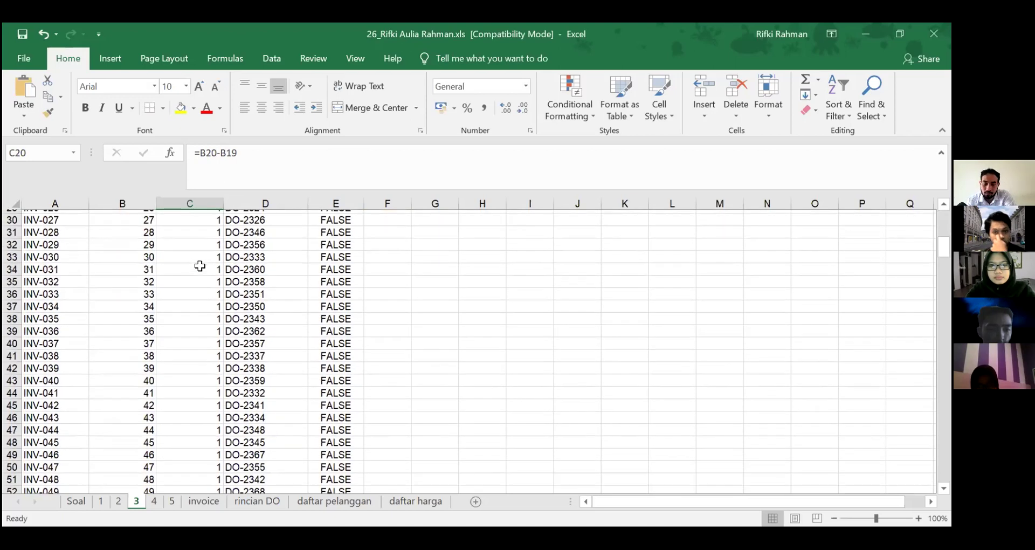
{"action": "scroll", "coordinate": [199, 266], "scroll_direction": "down", "scroll_amount": 4}
{"action": "left_click", "coordinate": [206, 386]}
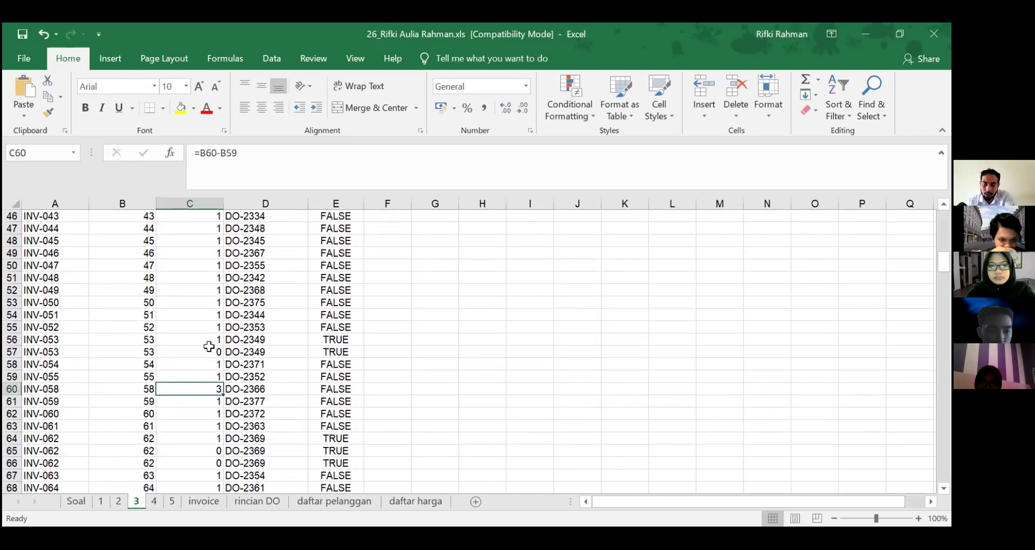
{"action": "scroll", "coordinate": [209, 346], "scroll_direction": "down", "scroll_amount": 2}
{"action": "scroll", "coordinate": [210, 346], "scroll_direction": "down", "scroll_amount": 2}
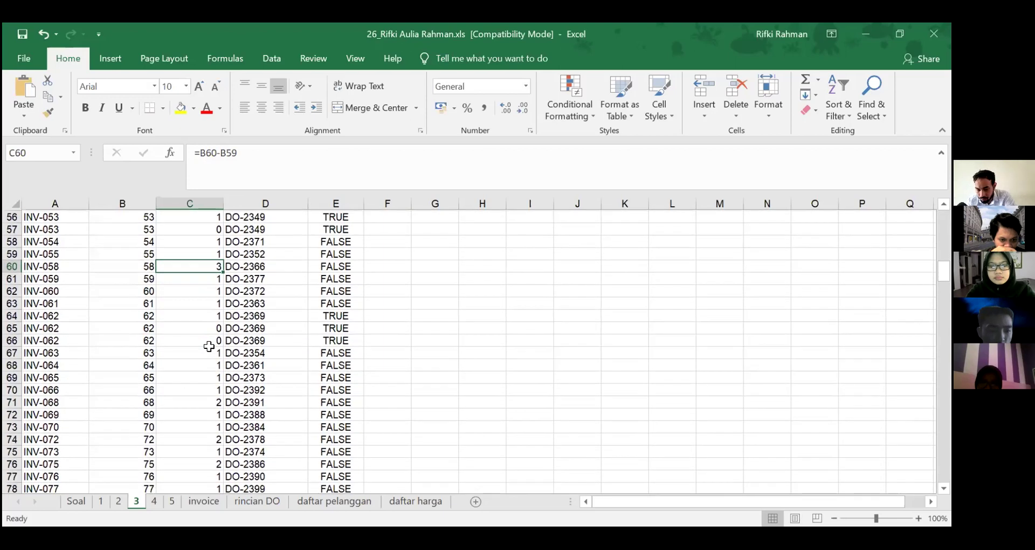
{"action": "scroll", "coordinate": [209, 346], "scroll_direction": "down", "scroll_amount": 6}
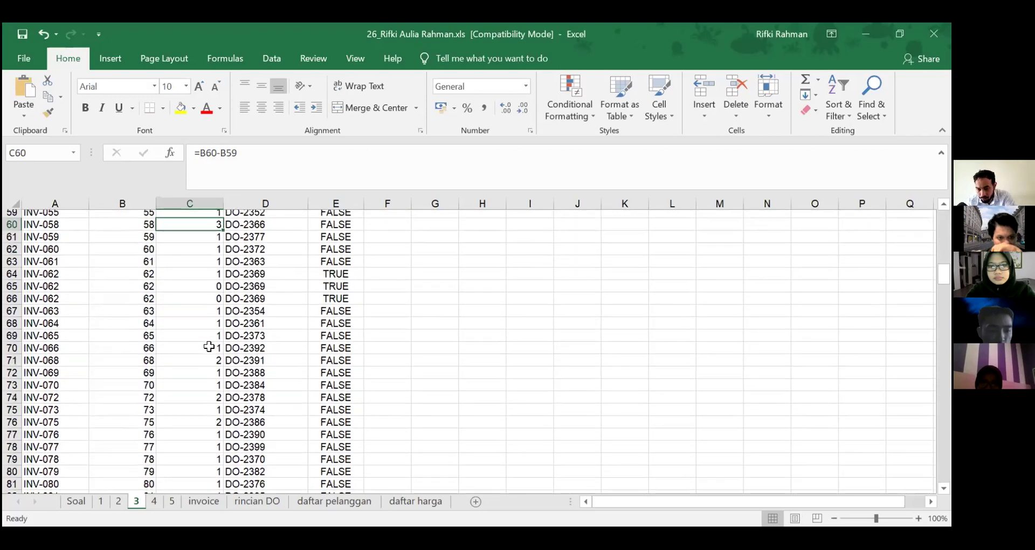
{"action": "scroll", "coordinate": [208, 345], "scroll_direction": "down", "scroll_amount": 5}
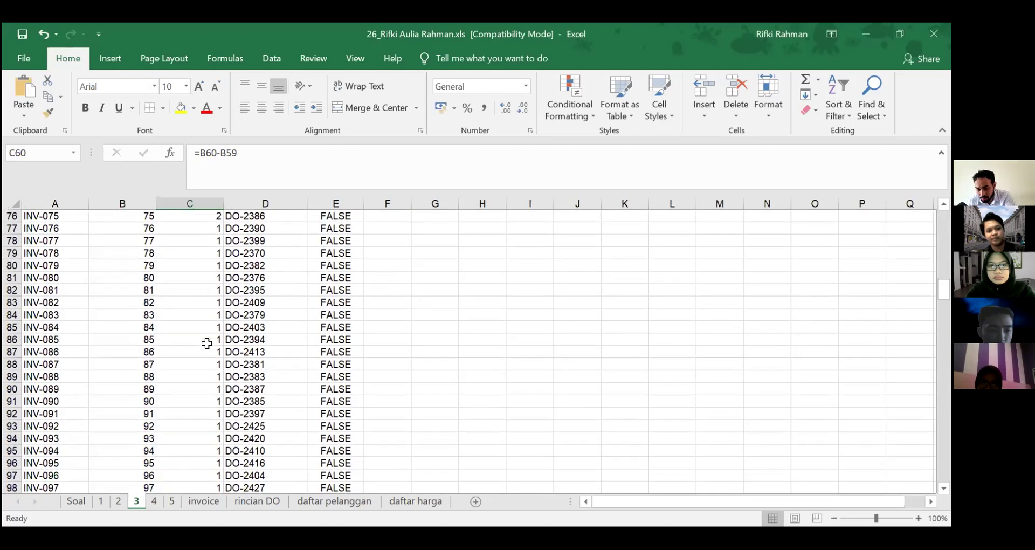
{"action": "scroll", "coordinate": [207, 343], "scroll_direction": "up", "scroll_amount": 20}
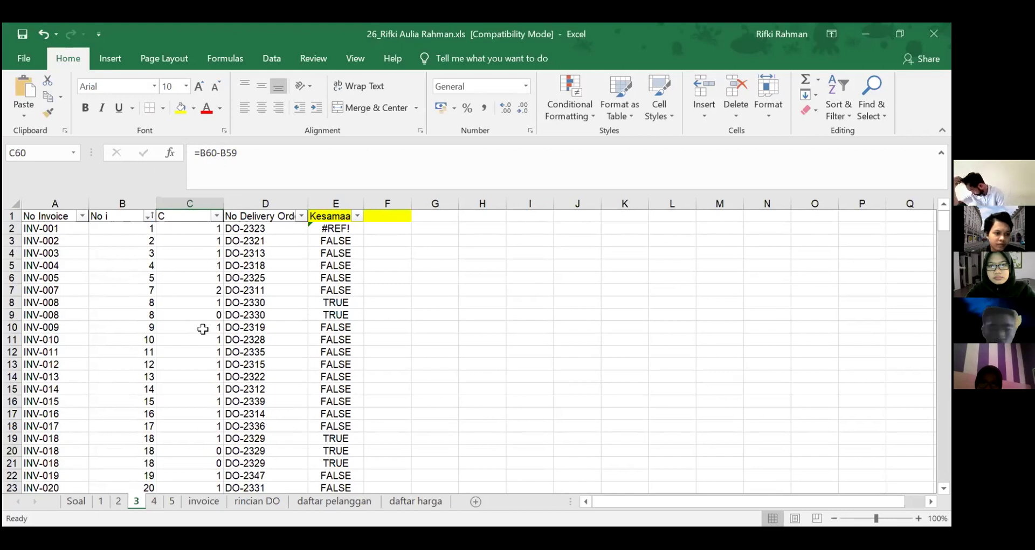
{"action": "left_click", "coordinate": [89, 501]}
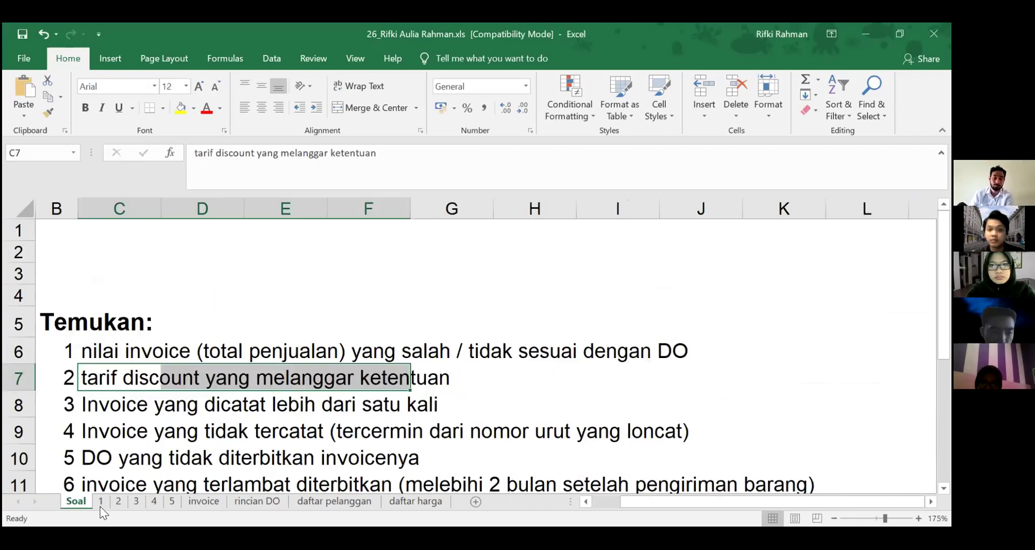
{"action": "left_click", "coordinate": [138, 502]}
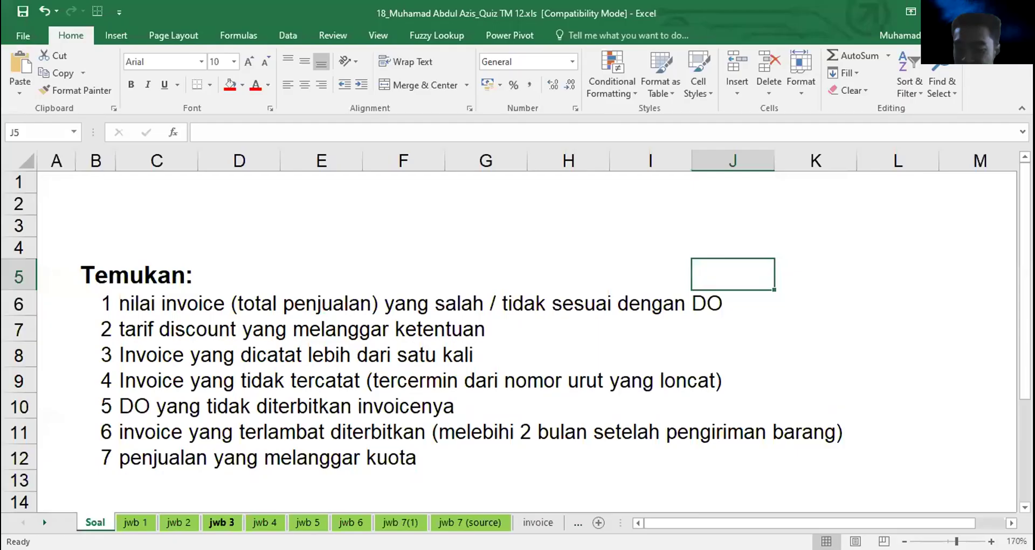
Review task 3 about invoices recorded more than once on the Soal sheet of the second quiz workbook.
{"action": "left_click", "coordinate": [201, 404]}
{"action": "left_click", "coordinate": [209, 360]}
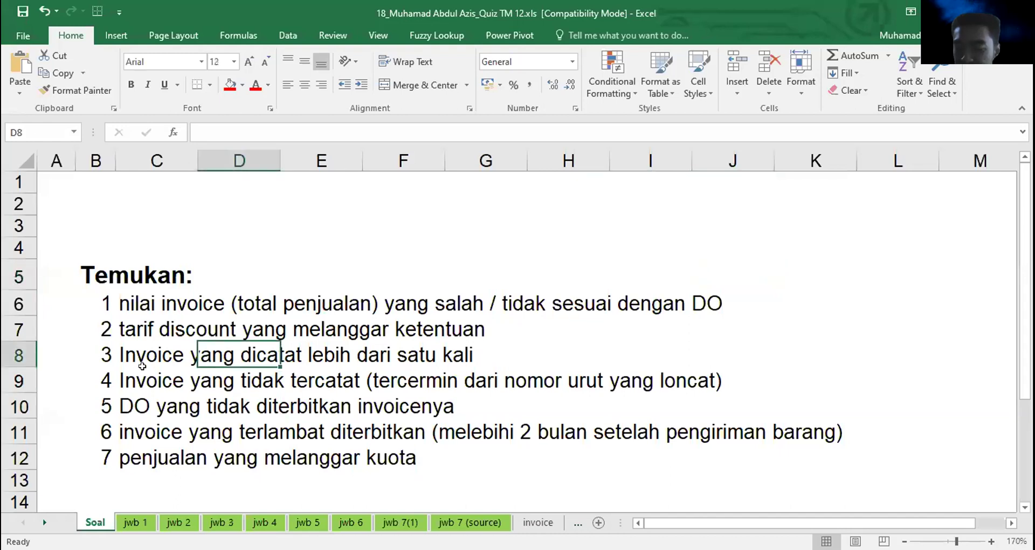
{"action": "left_click", "coordinate": [143, 375]}
{"action": "left_click_drag", "start_coordinate": [130, 360], "coordinate": [502, 353]}
Clear the Cek Invoice column filter on the jwb 3 sheet to show all invoices.
{"action": "left_click", "coordinate": [221, 522]}
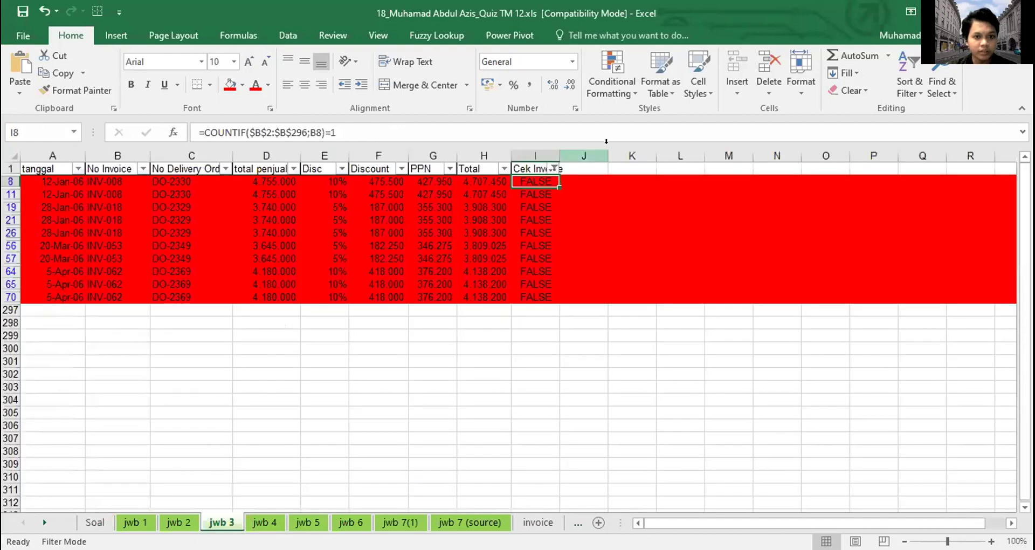
{"action": "key", "text": "alt+Down"}
{"action": "left_click", "coordinate": [402, 339]}
{"action": "left_click", "coordinate": [462, 455]}
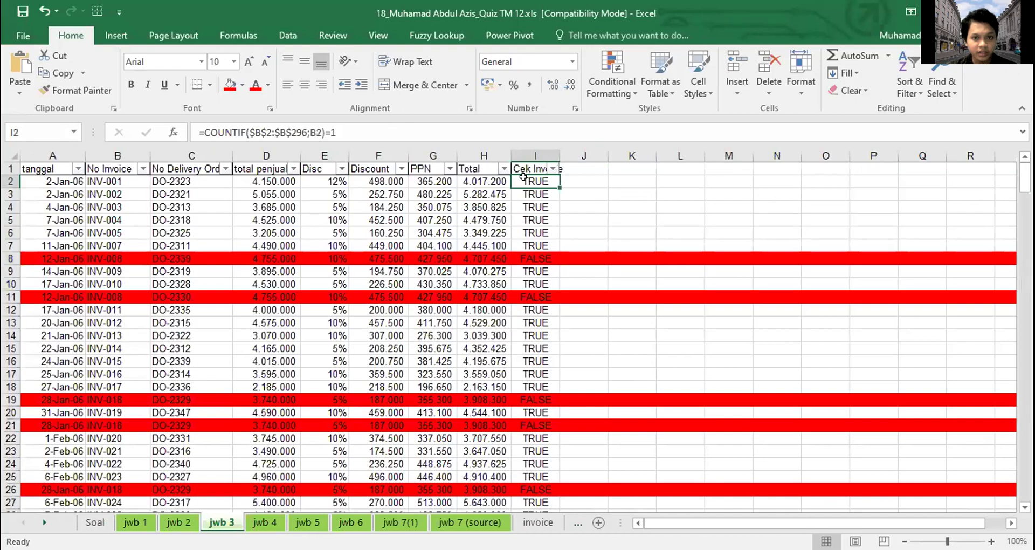
Examine the duplicate-check formula =COUNTIF($B$2:$B$296;B2)=1 in I2 on jwb 3 without changing it.
{"action": "left_click", "coordinate": [298, 129]}
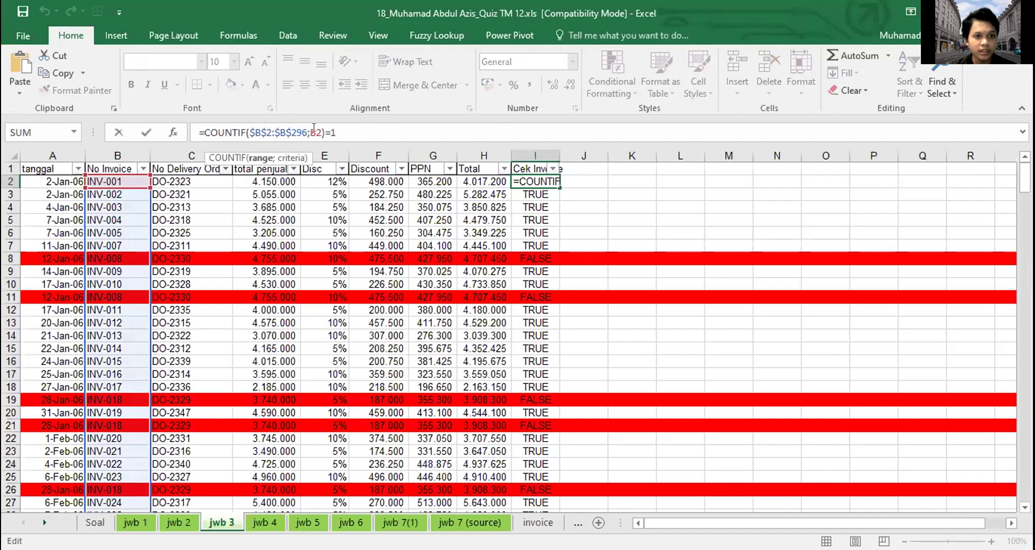
{"action": "left_click", "coordinate": [344, 126]}
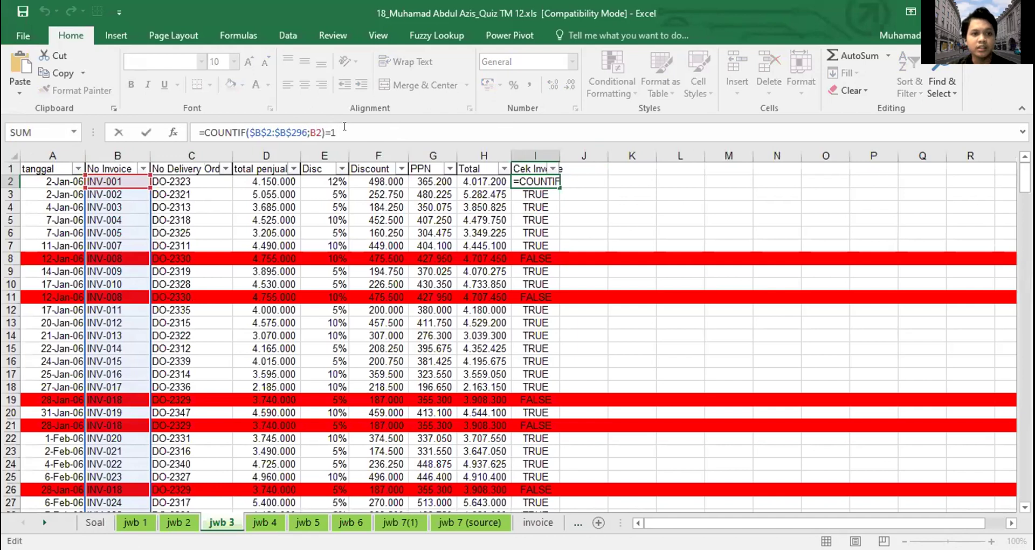
{"action": "key", "text": "Return"}
{"action": "key", "text": "Up"}
{"action": "key", "text": "Left"}
{"action": "key", "text": "Right"}
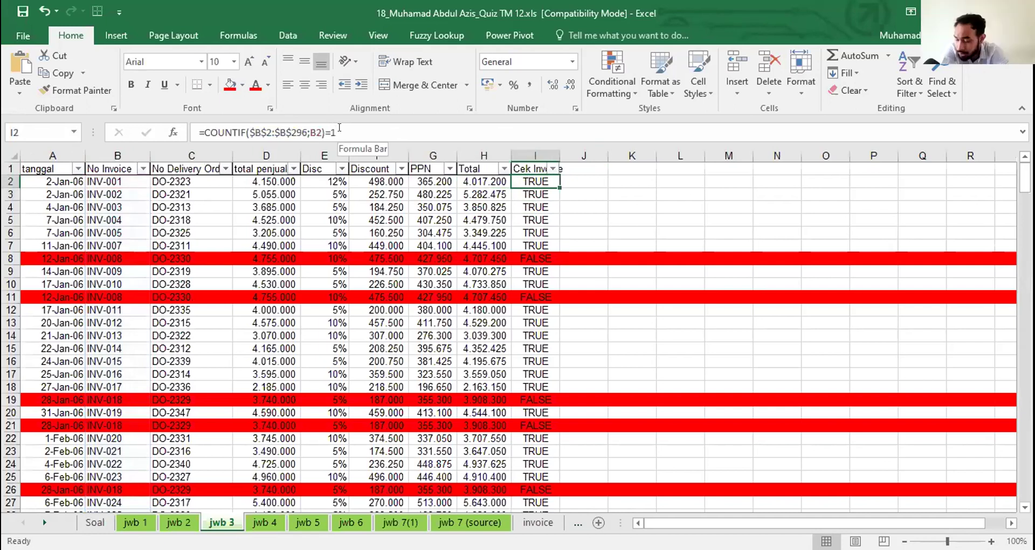
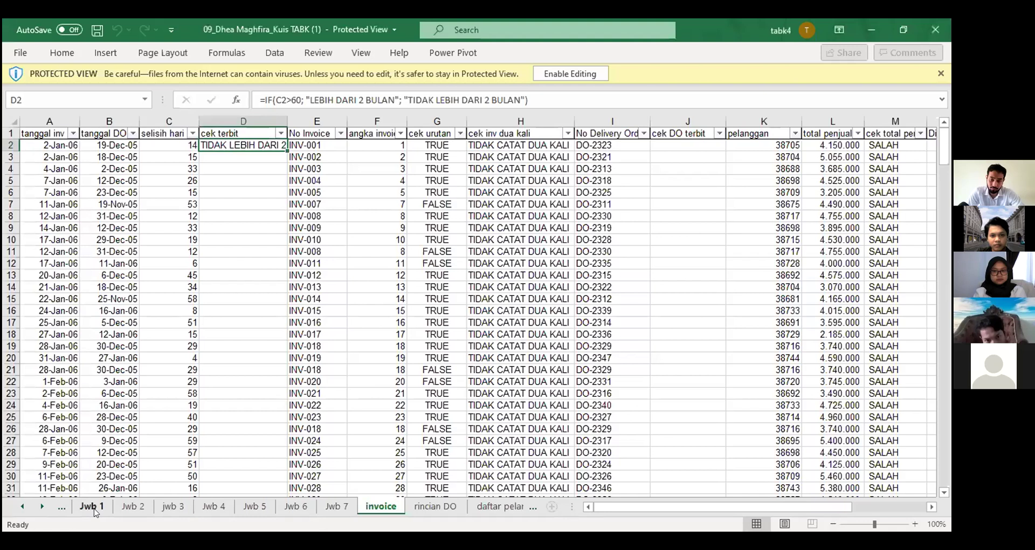
Check the day-difference formula in column C and the delivery-order date lookup in B2 on the invoice sheet.
{"action": "left_click", "coordinate": [92, 508]}
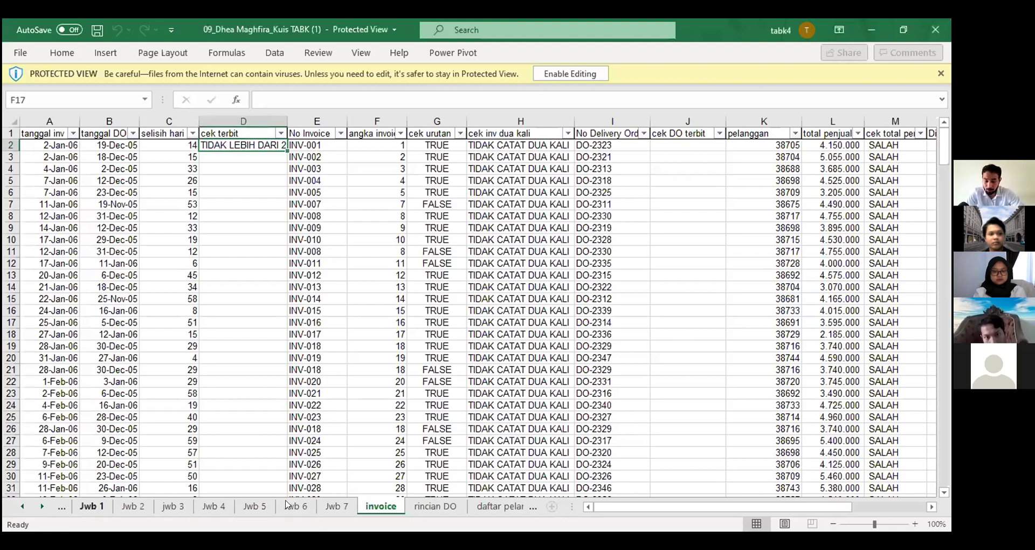
{"action": "left_click", "coordinate": [158, 148]}
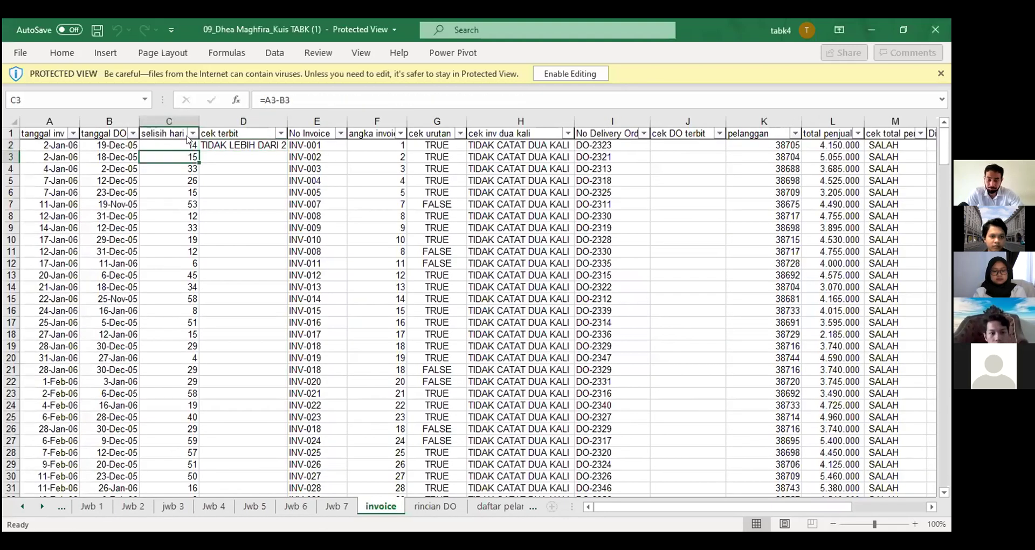
{"action": "key", "text": "Left"}
{"action": "key", "text": "Left"}
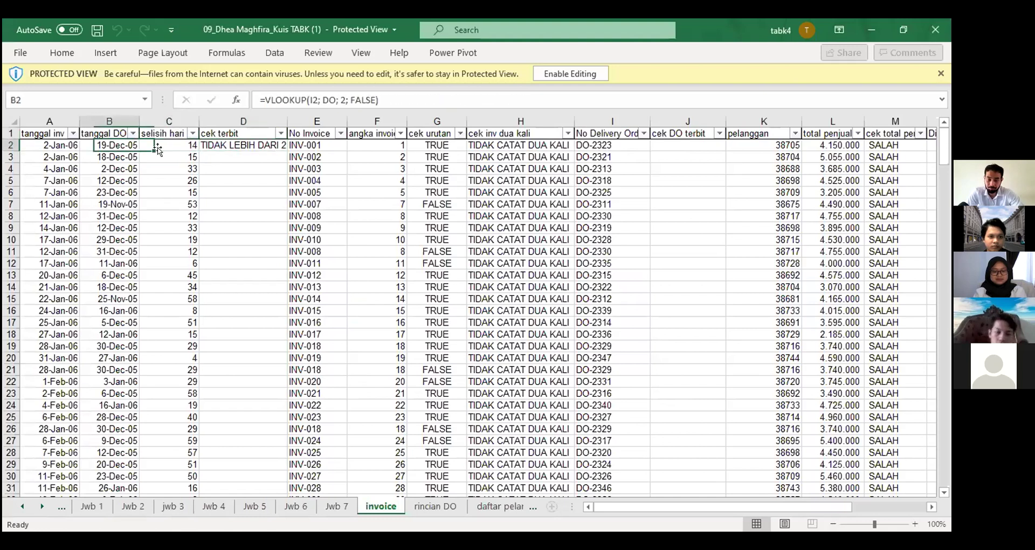
Review the wrong-total list on Jwb 1 and the discount list on Jwb 2, and return to the invoice sheet.
{"action": "left_click", "coordinate": [82, 507]}
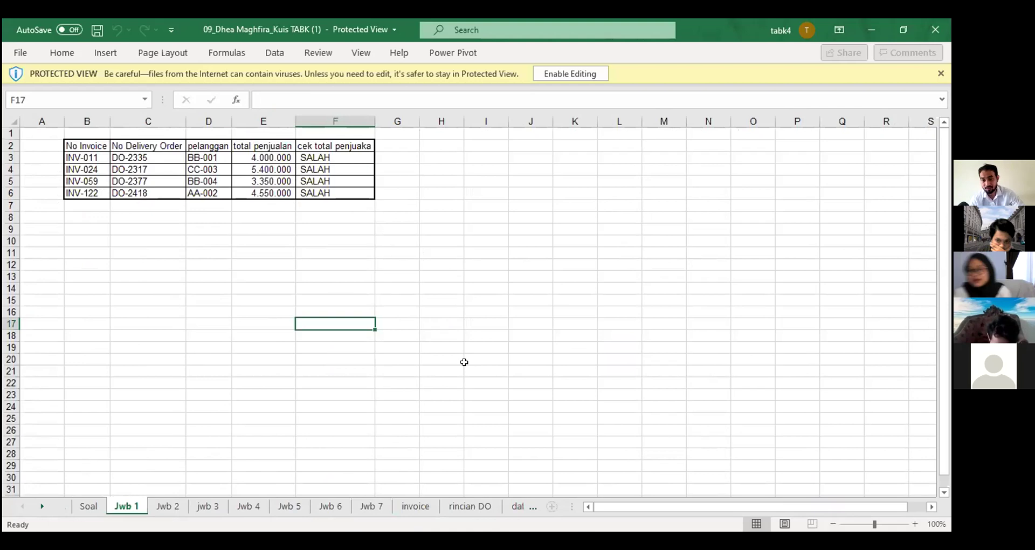
{"action": "left_click", "coordinate": [168, 506]}
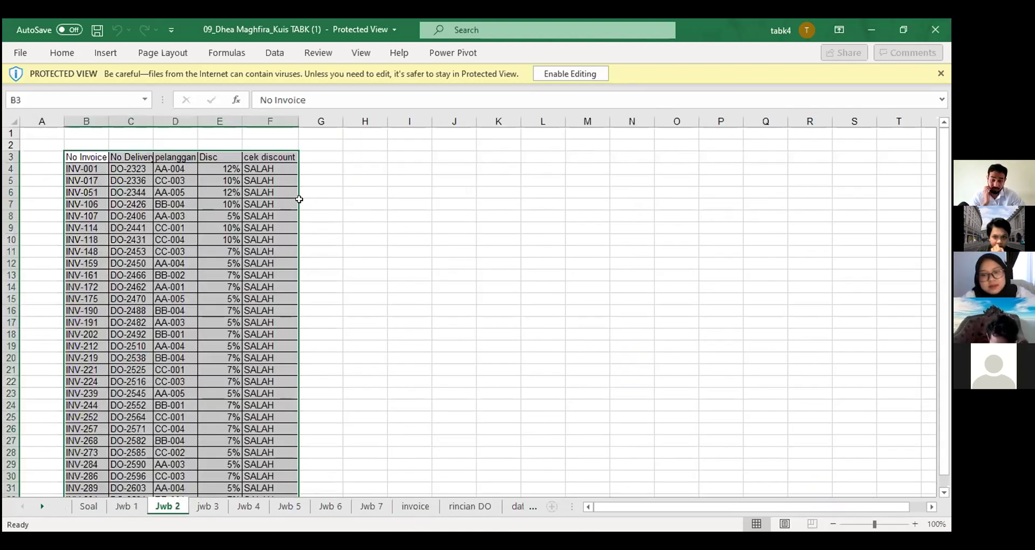
{"action": "key", "text": "ctrl+Page_Down"}
{"action": "key", "text": "ctrl+Page_Down"}
{"action": "key", "text": "ctrl+Page_Down"}
{"action": "key", "text": "ctrl+Page_Down"}
{"action": "key", "text": "ctrl+Page_Down"}
{"action": "key", "text": "ctrl+Page_Down"}
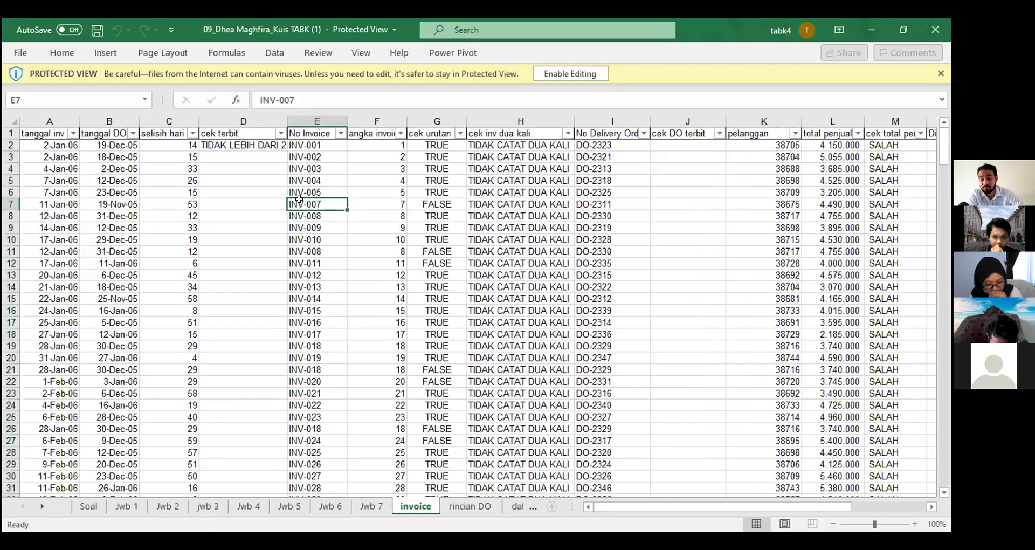
Examine the total-sales check formula in M2 on the invoice sheet.
{"action": "key", "text": "Right"}
{"action": "key", "text": "Right"}
{"action": "key", "text": "Right"}
{"action": "key", "text": "Right"}
{"action": "key", "text": "Right"}
{"action": "key", "text": "Right"}
{"action": "key", "text": "Right"}
{"action": "key", "text": "Right"}
{"action": "key", "text": "Right"}
{"action": "key", "text": "Up"}
{"action": "key", "text": "Up"}
{"action": "key", "text": "Up"}
{"action": "key", "text": "Left"}
{"action": "key", "text": "Up"}
{"action": "key", "text": "Up"}
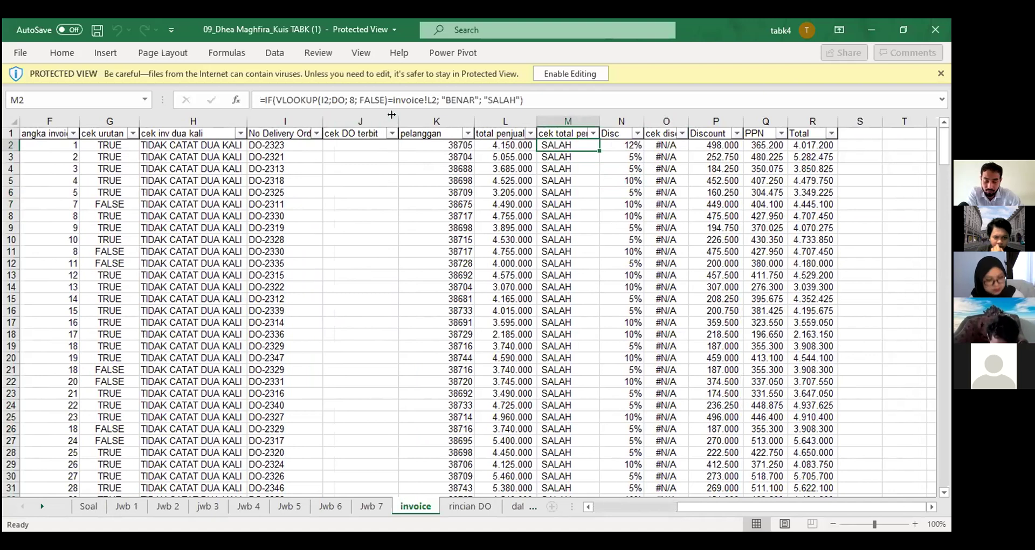
Narrow the cek DO terbit column on the invoice sheet and refer briefly to the rincian DO sheet.
{"action": "left_click_drag", "start_coordinate": [391, 114], "coordinate": [364, 115]}
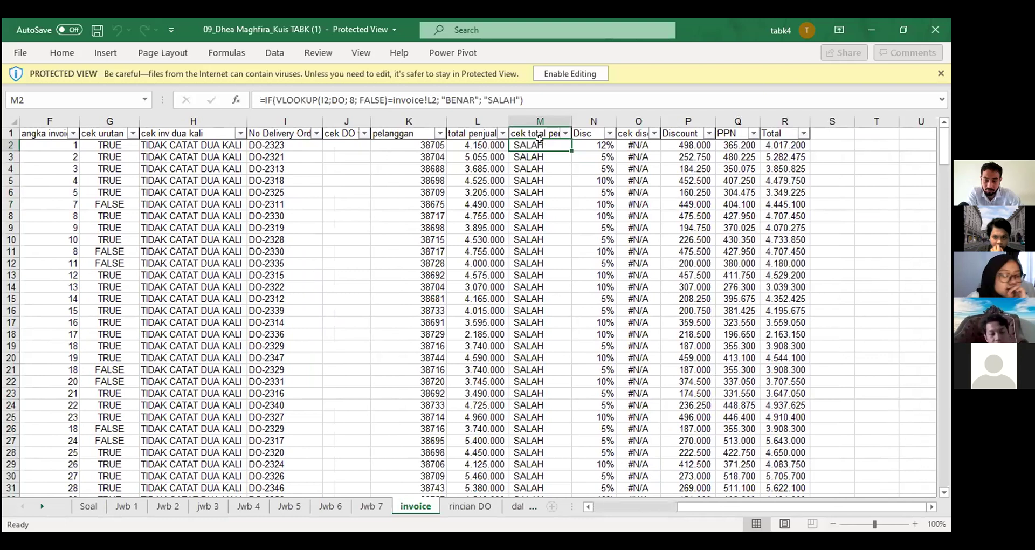
{"action": "left_click", "coordinate": [466, 505]}
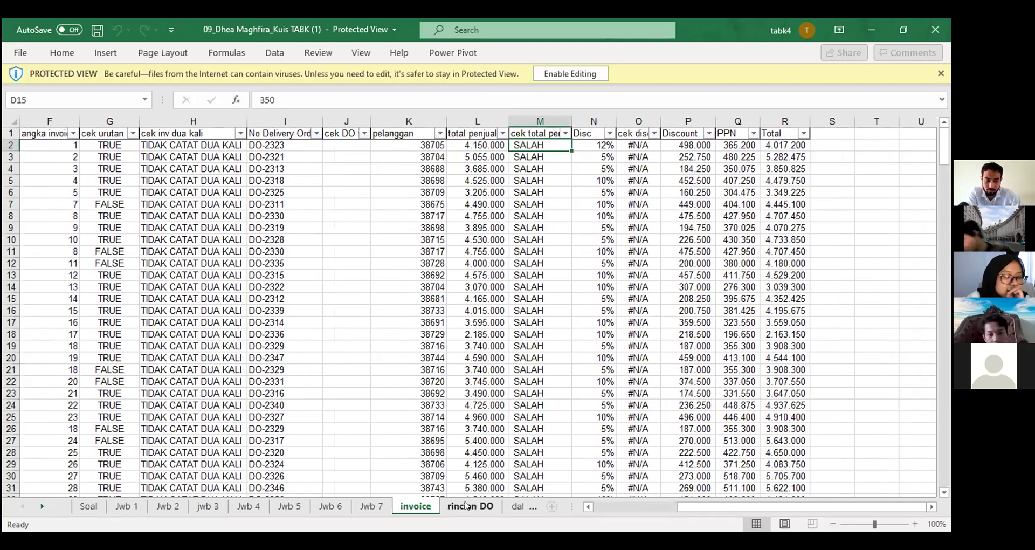
{"action": "left_click", "coordinate": [415, 506]}
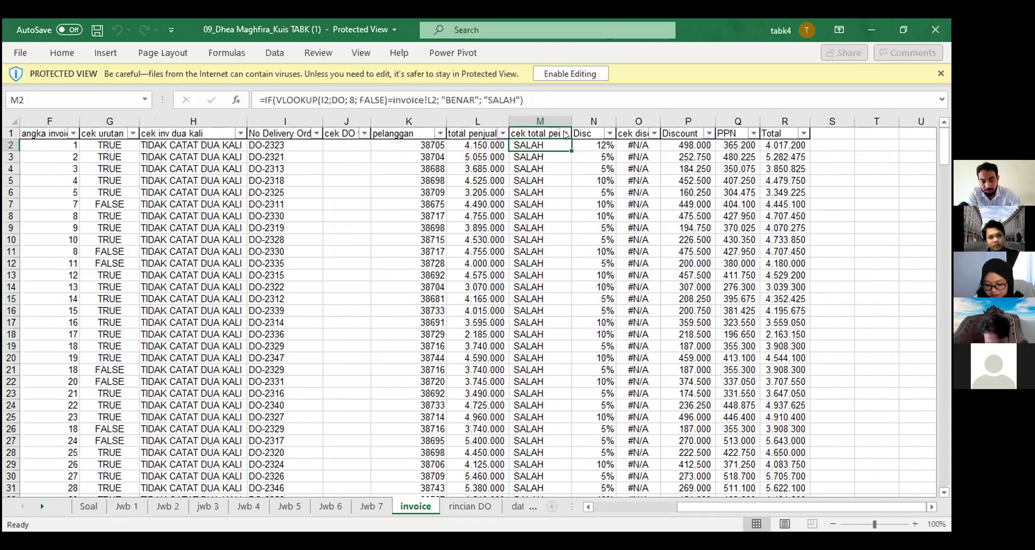
Examine the total-sales check formula in M16 and the results down the cek total penjualan column on the invoice sheet.
{"action": "left_click", "coordinate": [560, 135]}
{"action": "left_click", "coordinate": [529, 311]}
{"action": "scroll", "coordinate": [531, 323], "scroll_direction": "down", "scroll_amount": 3}
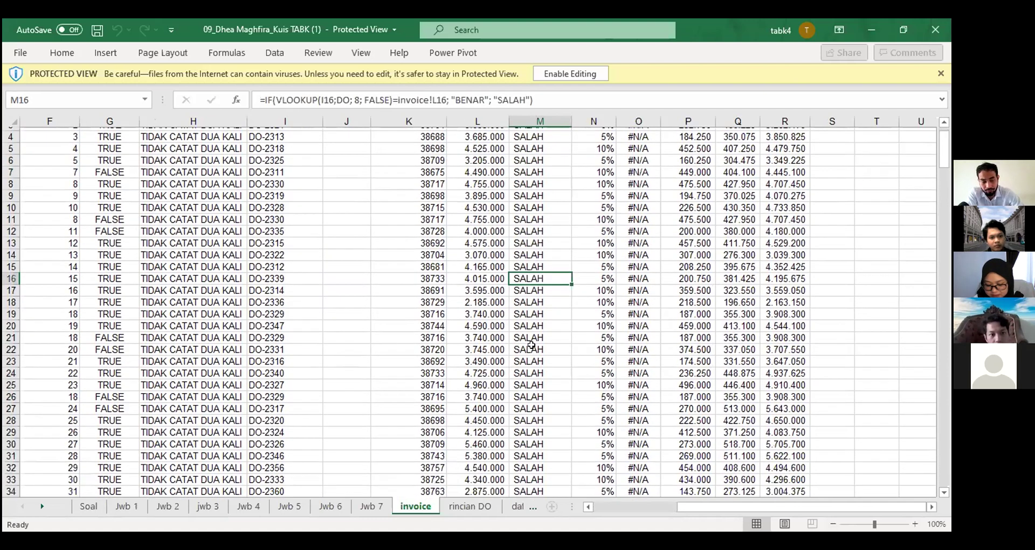
{"action": "scroll", "coordinate": [389, 479], "scroll_direction": "down", "scroll_amount": 1}
{"action": "scroll", "coordinate": [389, 479], "scroll_direction": "up", "scroll_amount": 4}
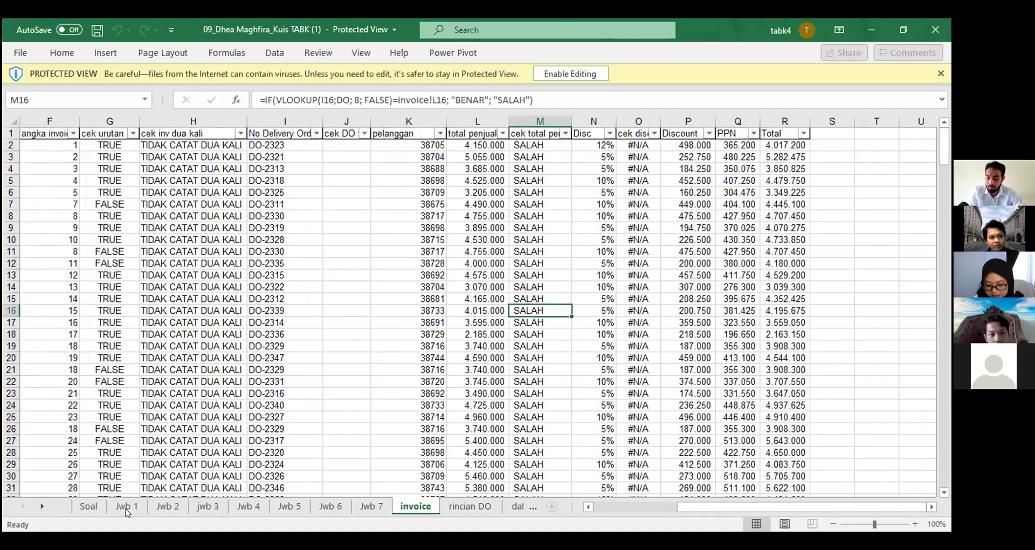
Look through the Jwb 4, Jwb 5 and Jwb 6 answer sheets and the rincian DO and daftar pelanggan source tables.
{"action": "left_click", "coordinate": [247, 506]}
{"action": "left_click", "coordinate": [330, 505]}
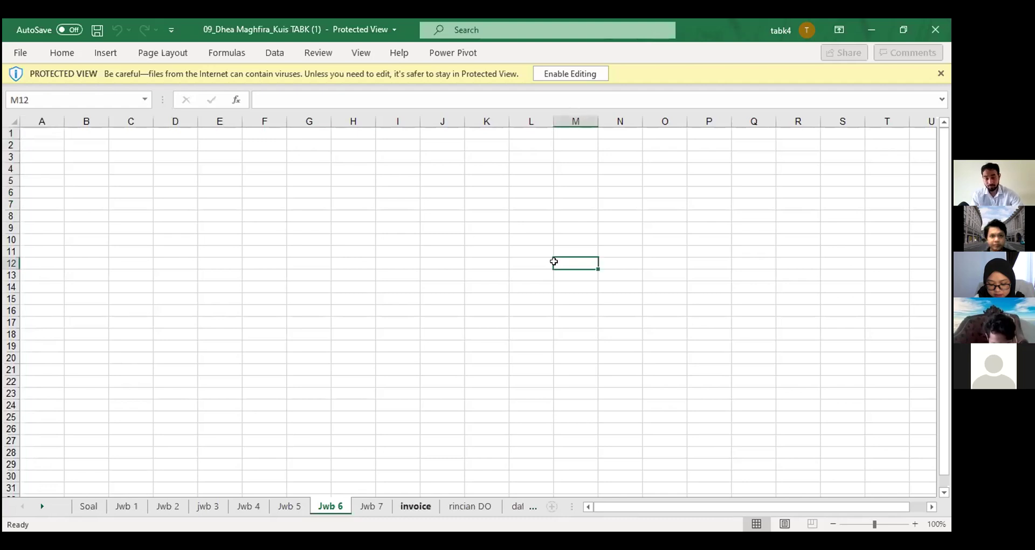
{"action": "key", "text": "ctrl+Page_Down"}
{"action": "left_click", "coordinate": [470, 506]}
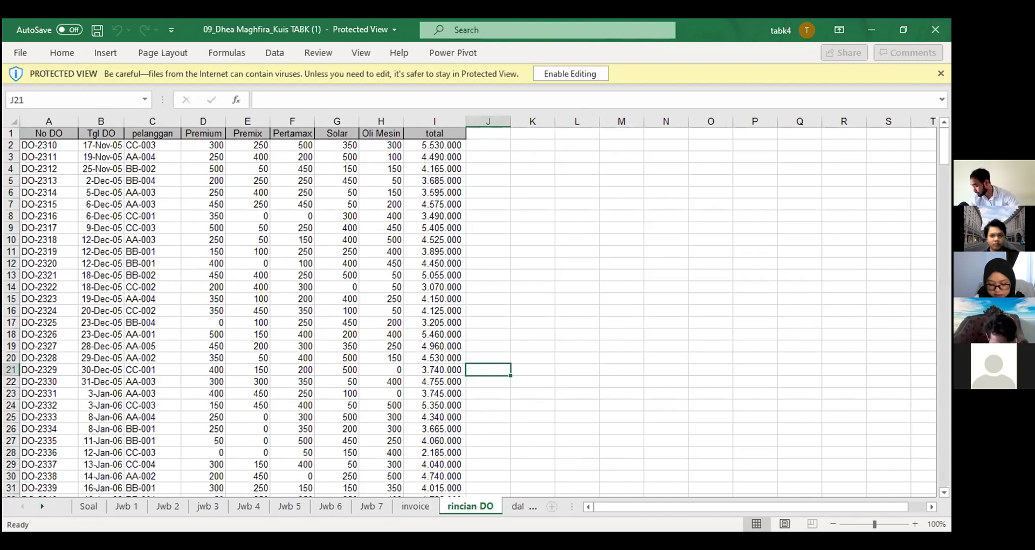
{"action": "left_click", "coordinate": [290, 505]}
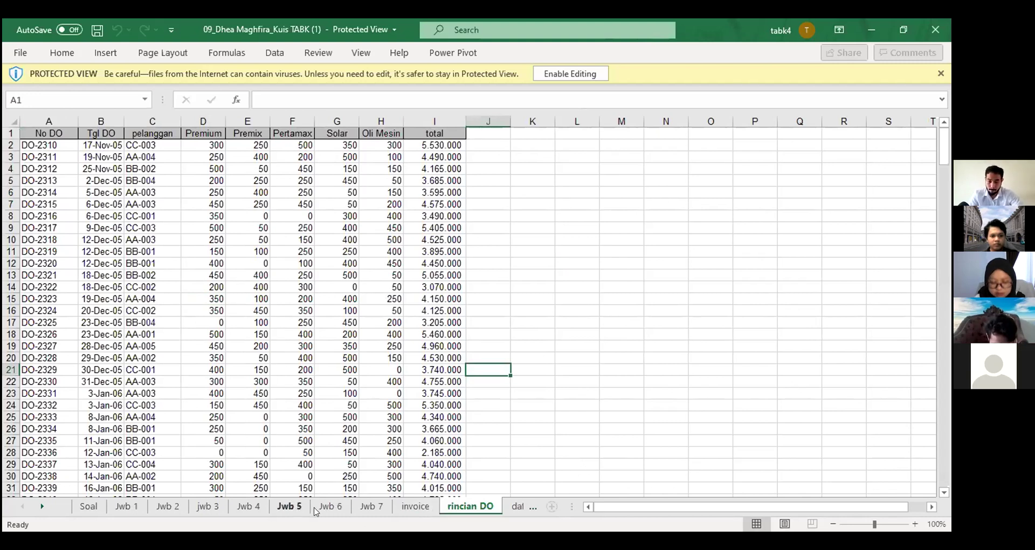
{"action": "left_click", "coordinate": [316, 510]}
{"action": "left_click", "coordinate": [296, 507]}
{"action": "left_click", "coordinate": [262, 507]}
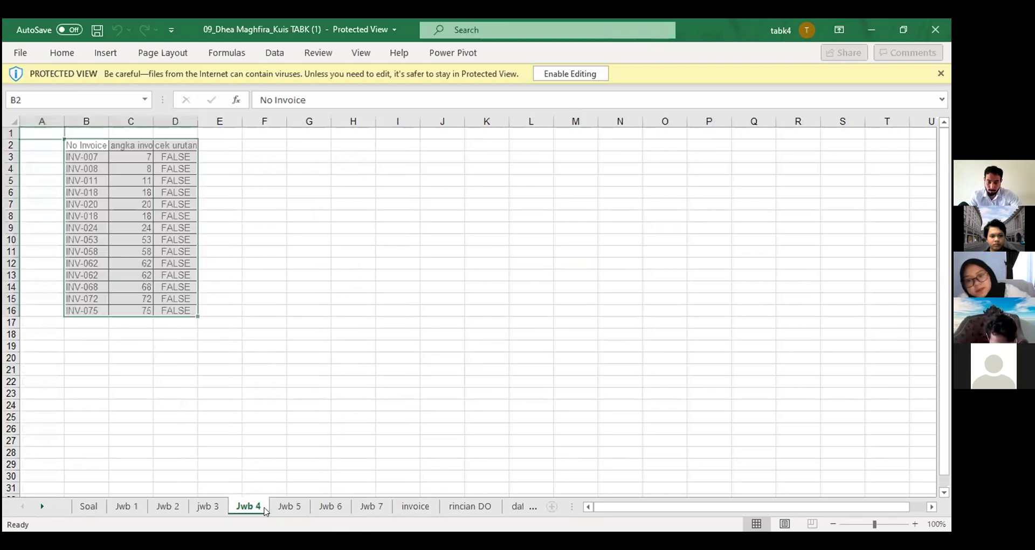
{"action": "left_click", "coordinate": [343, 507]}
{"action": "left_click", "coordinate": [469, 510]}
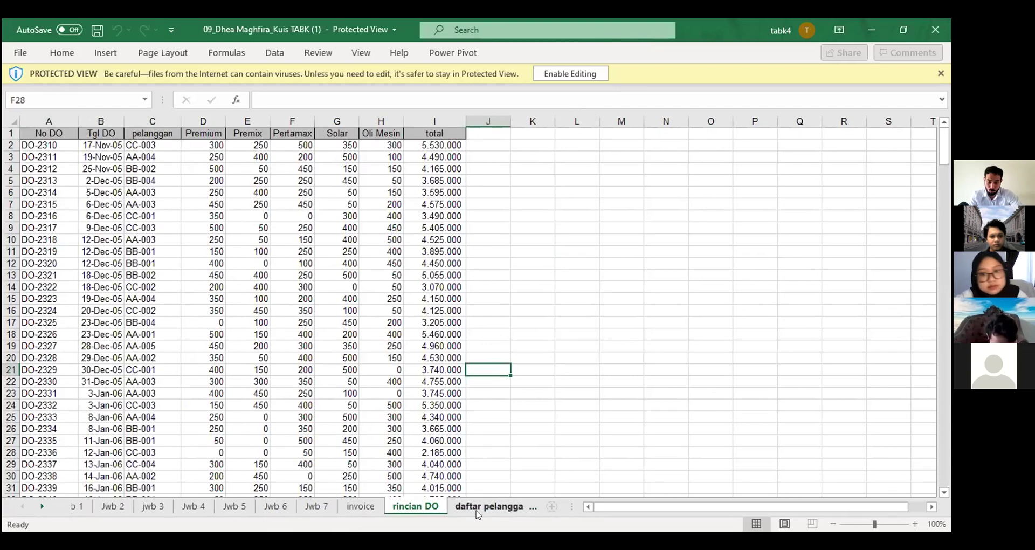
{"action": "key", "text": "ctrl+Page_Down"}
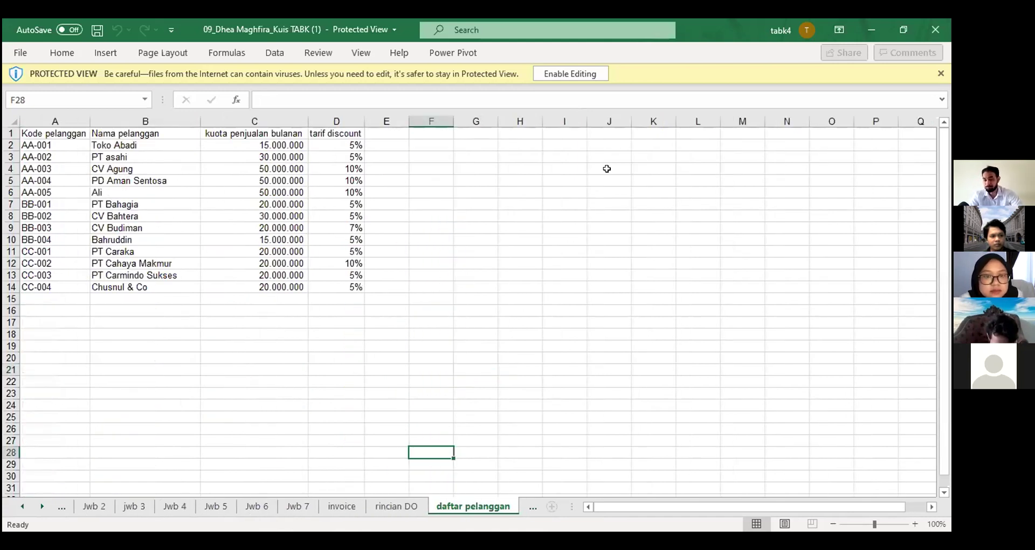
Return to the invoice sheet and inspect the entries in the Disc and total penjualan columns.
{"action": "key", "text": "ctrl+Page_Up"}
{"action": "key", "text": "ctrl+Page_Up"}
{"action": "key", "text": "Right"}
{"action": "key", "text": "Right"}
{"action": "key", "text": "Right"}
{"action": "key", "text": "Right"}
{"action": "key", "text": "Right"}
{"action": "key", "text": "Right"}
{"action": "key", "text": "Right"}
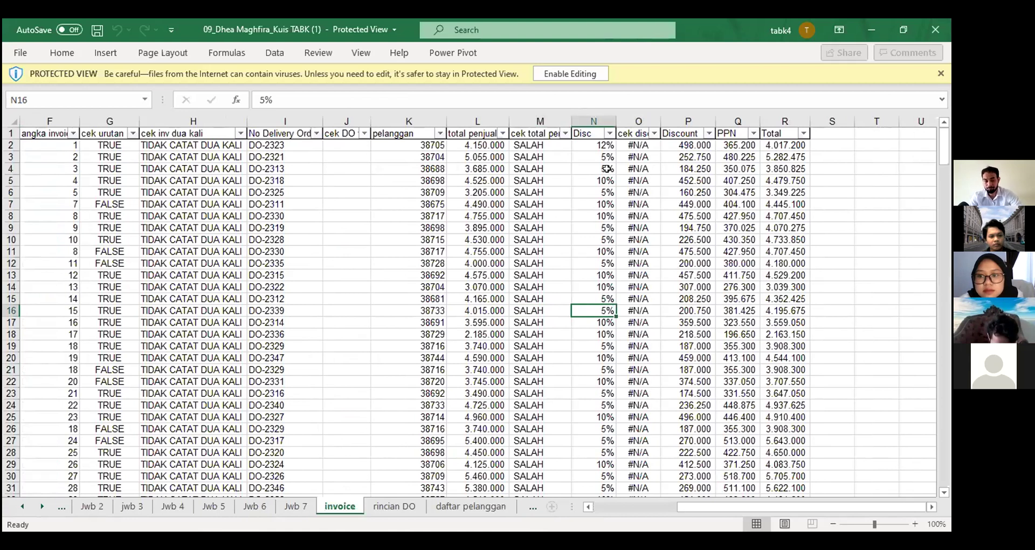
{"action": "left_click", "coordinate": [489, 228]}
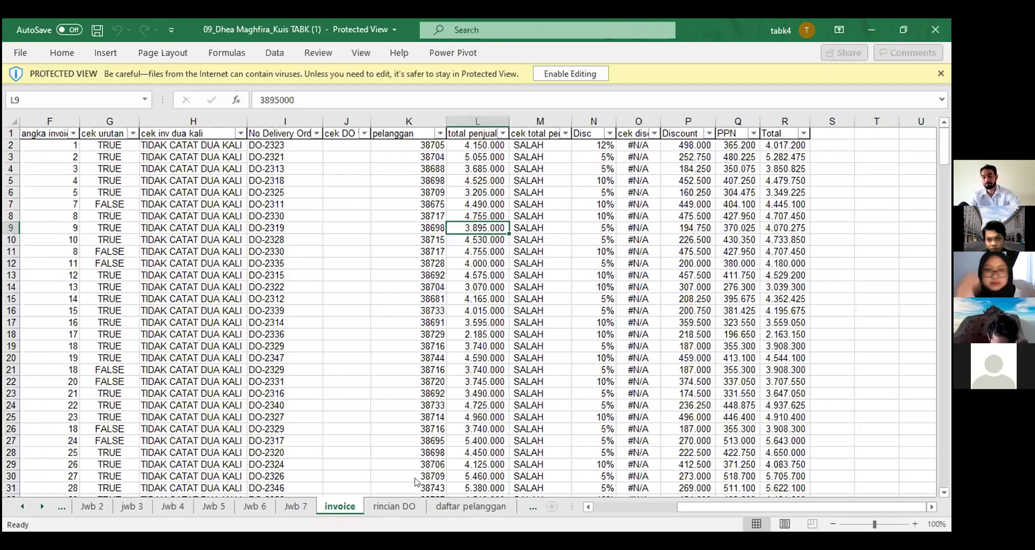
Review the delivery-order date lookup in B2, the day difference in C2 and the two-month check in D2 on the invoice sheet.
{"action": "left_click", "coordinate": [255, 503]}
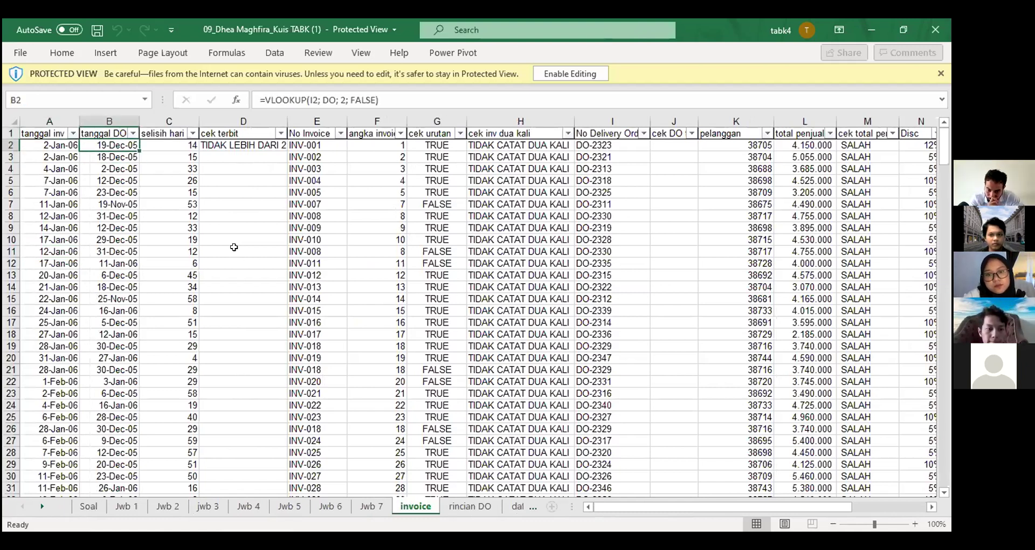
{"action": "key", "text": "Right"}
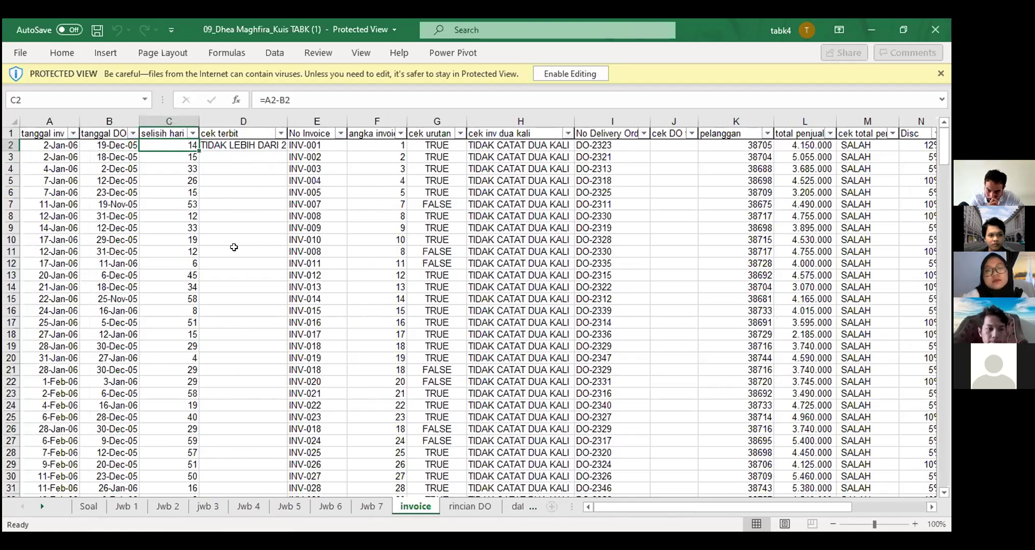
{"action": "key", "text": "Right"}
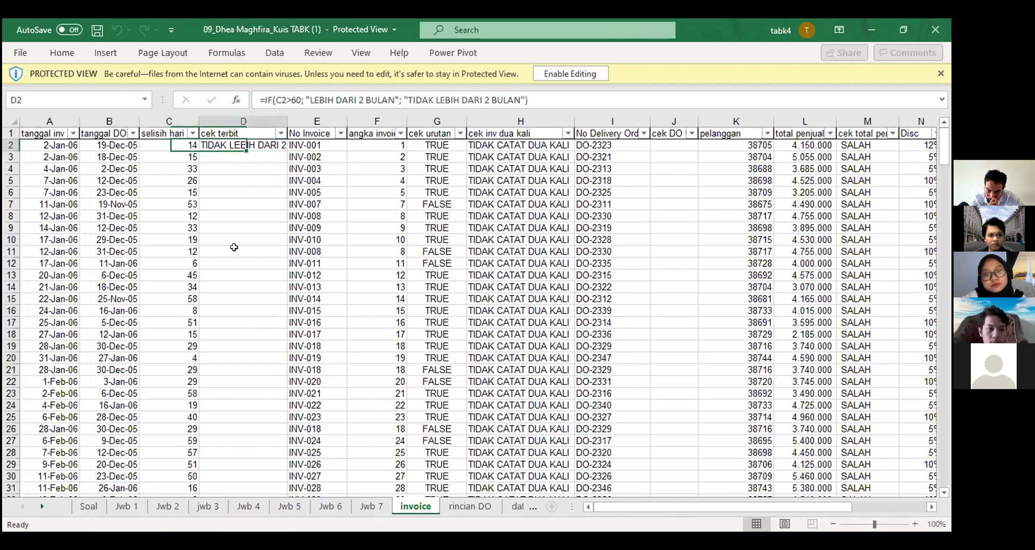
{"action": "key", "text": "Left"}
{"action": "key", "text": "Right"}
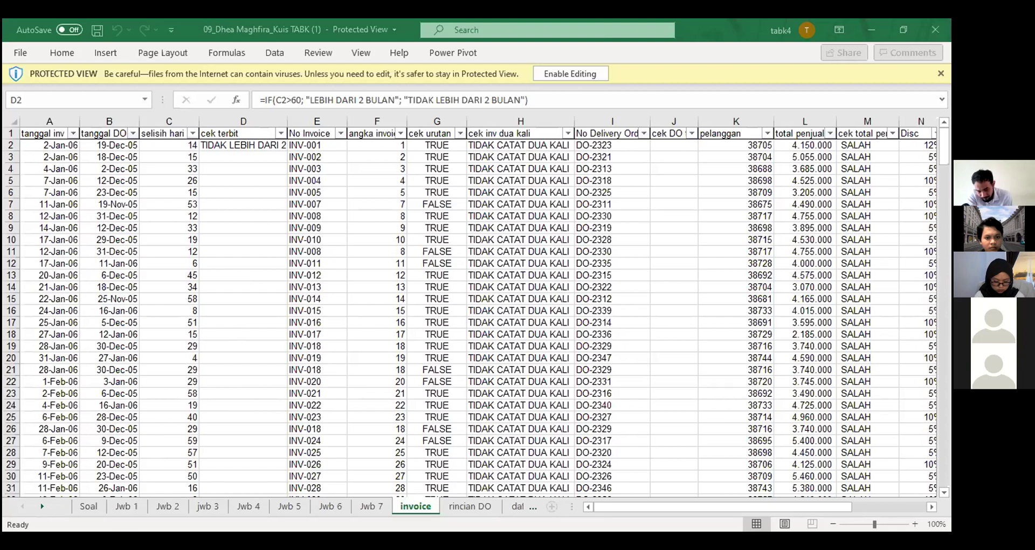
Switch to the editable copy of the workbook, fill the D2 formula down the cek terbit column and widen the column to fit.
{"action": "key", "text": "alt+Tab"}
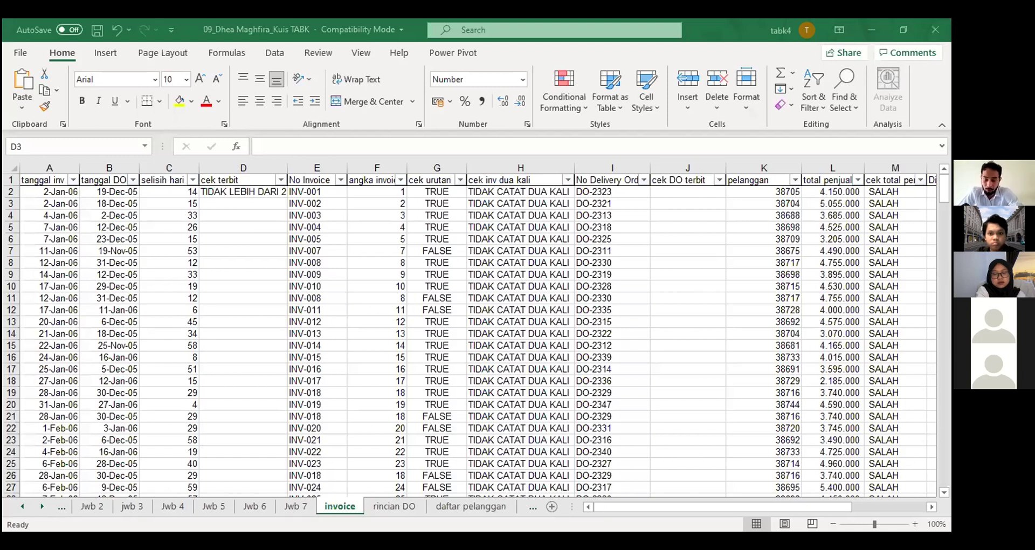
{"action": "left_click", "coordinate": [294, 513]}
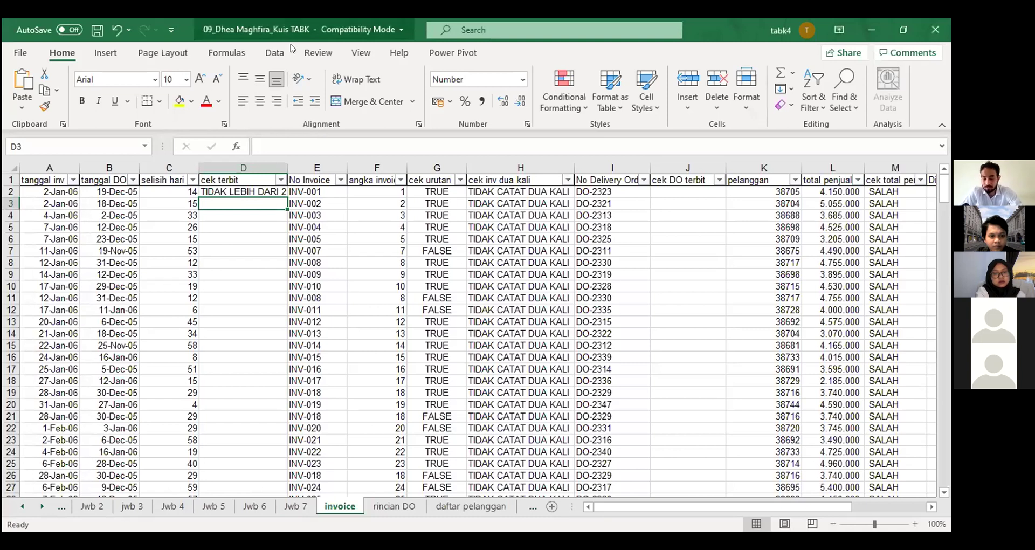
{"action": "left_click", "coordinate": [267, 192]}
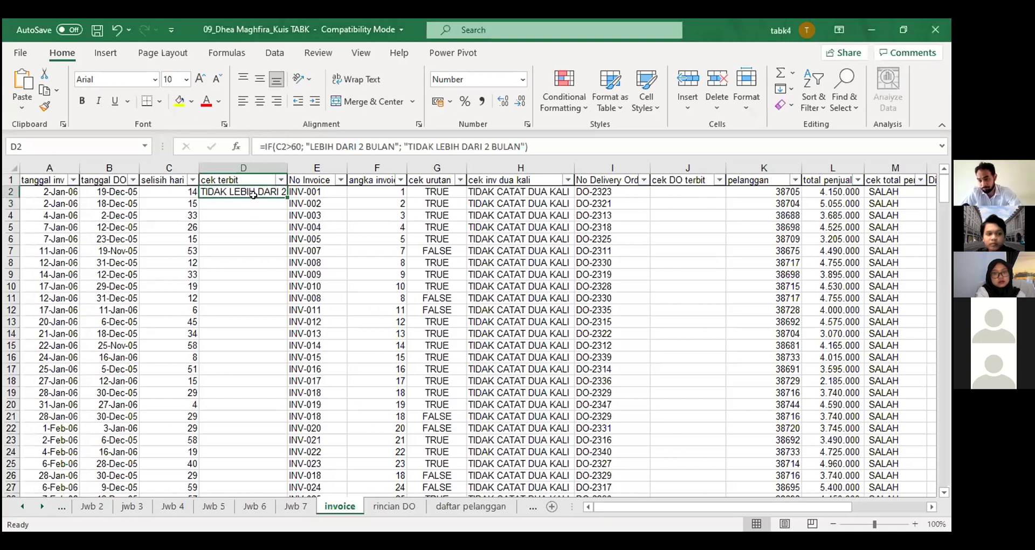
{"action": "left_click", "coordinate": [280, 180]}
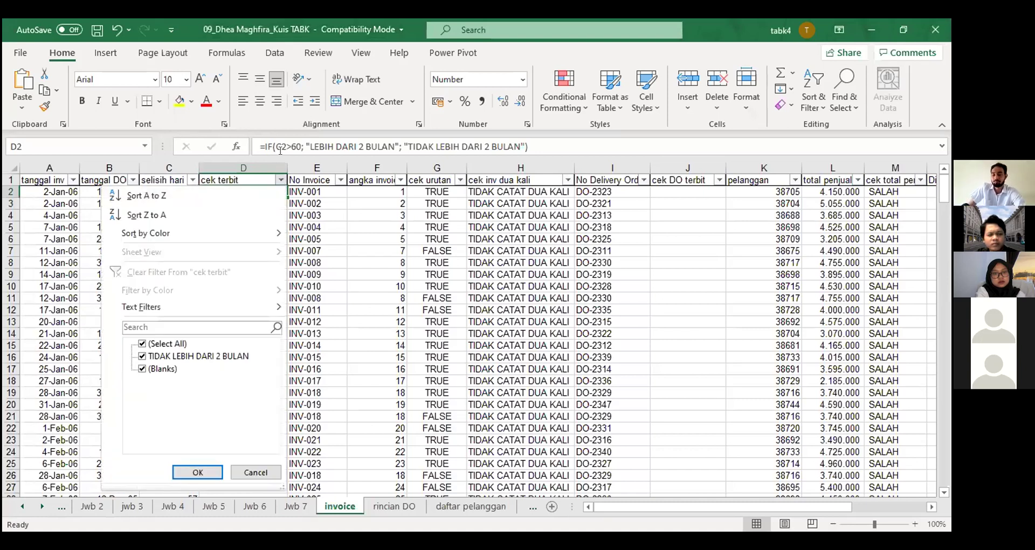
{"action": "left_click", "coordinate": [280, 180]}
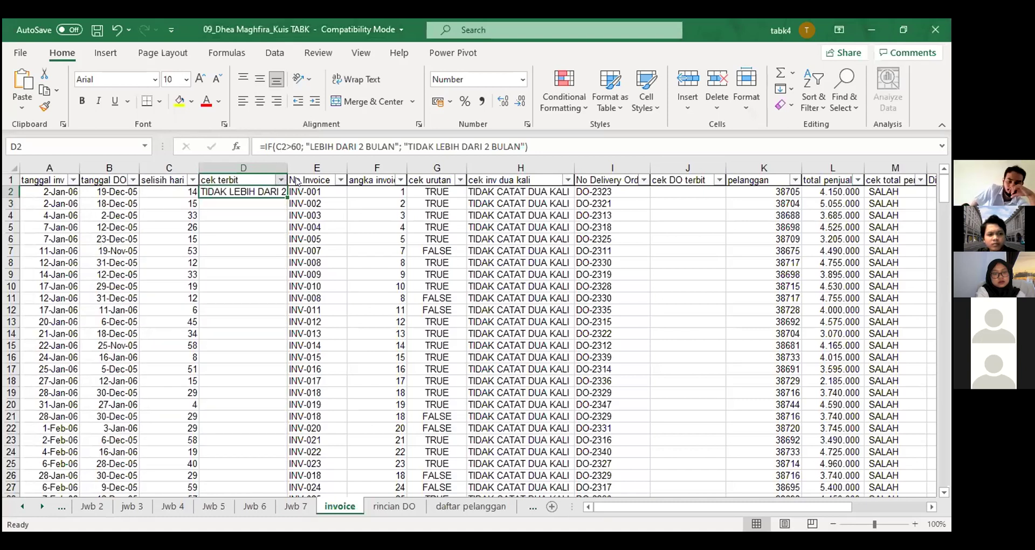
{"action": "left_click", "coordinate": [303, 201]}
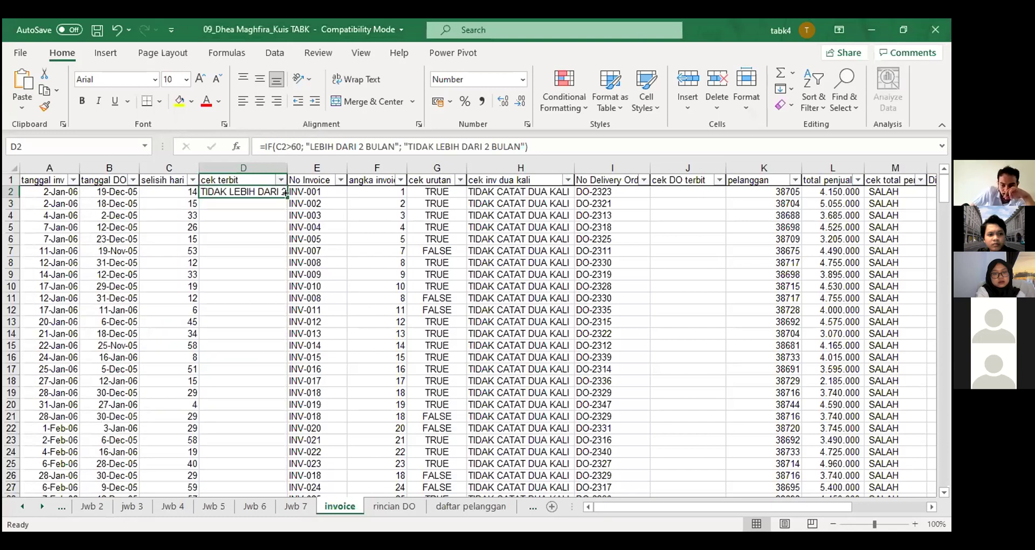
{"action": "double_click", "coordinate": [285, 193]}
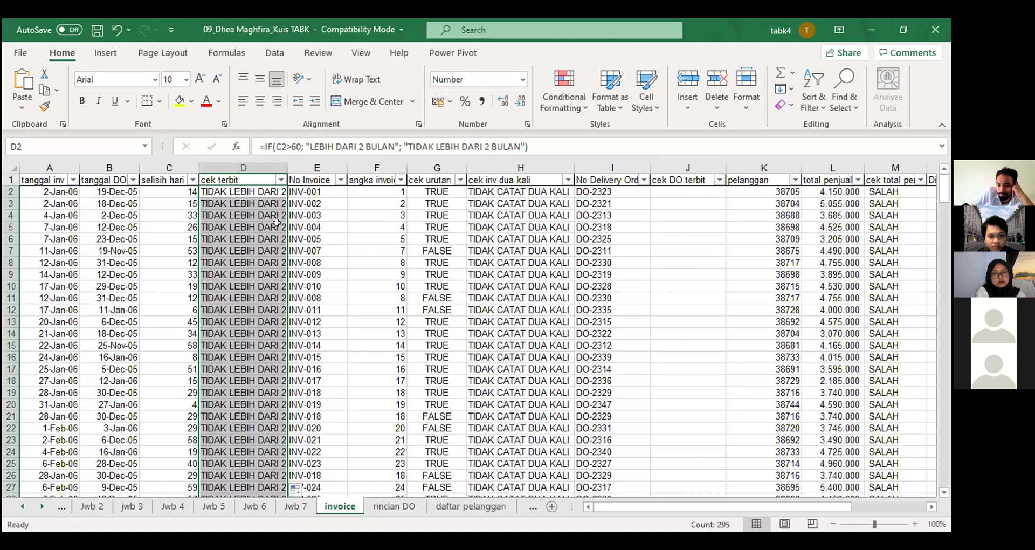
Compare the formulas in C2 and D2 and check the largest day differences in the selisih hari filter list without filtering.
{"action": "left_click", "coordinate": [179, 192]}
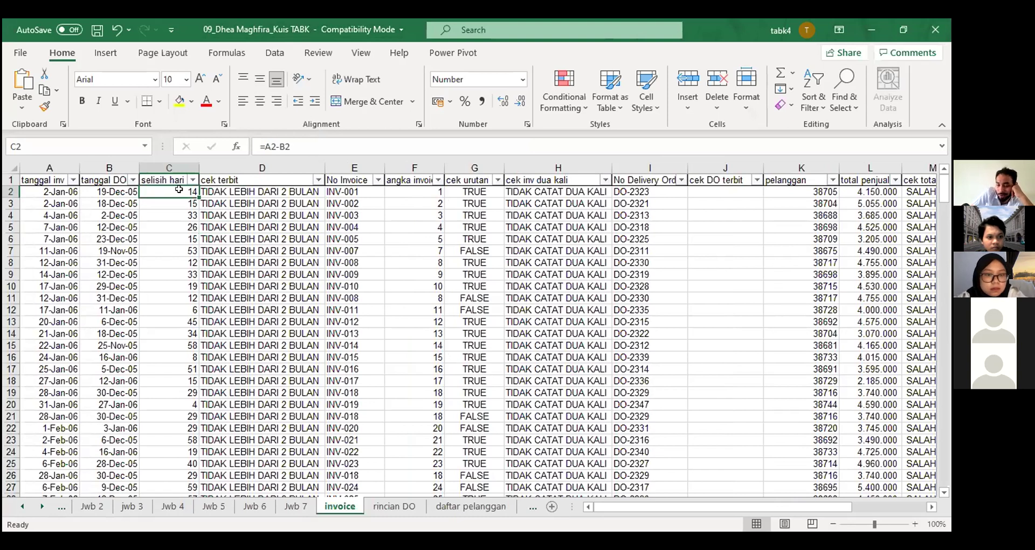
{"action": "key", "text": "Right"}
{"action": "key", "text": "Left"}
{"action": "key", "text": "Right"}
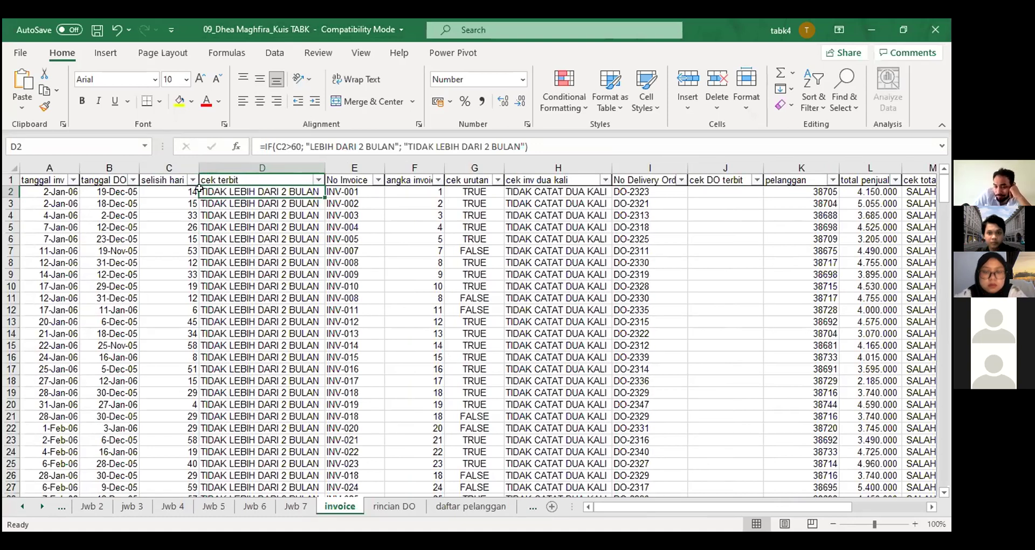
{"action": "left_click", "coordinate": [192, 179]}
{"action": "left_click_drag", "start_coordinate": [187, 356], "coordinate": [187, 436]}
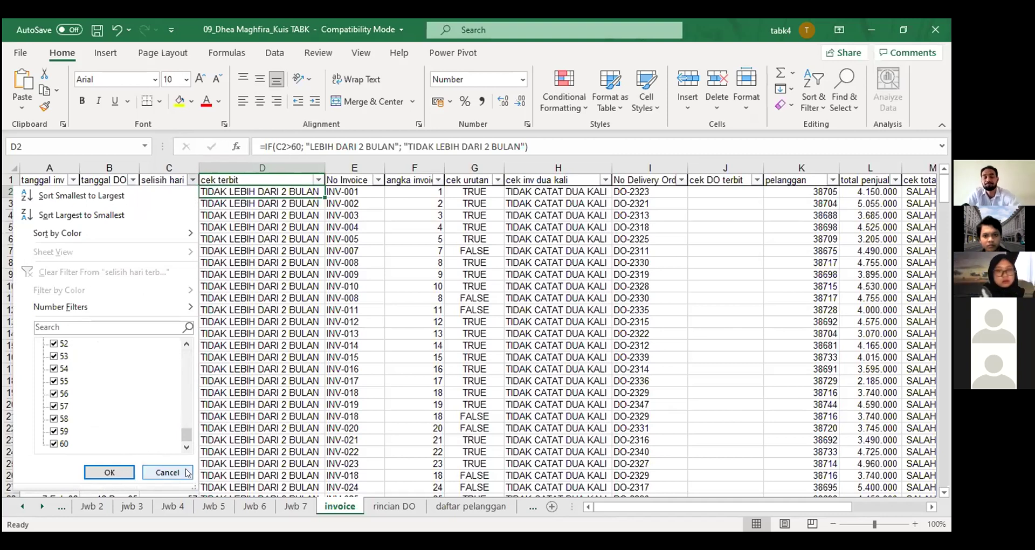
{"action": "left_click", "coordinate": [167, 472]}
Switch to the Quiz TM 12 workbook and look over the delivery order, date and Year columns on jwb 7 (source).
{"action": "left_click_drag", "start_coordinate": [539, 215], "coordinate": [500, 213]}
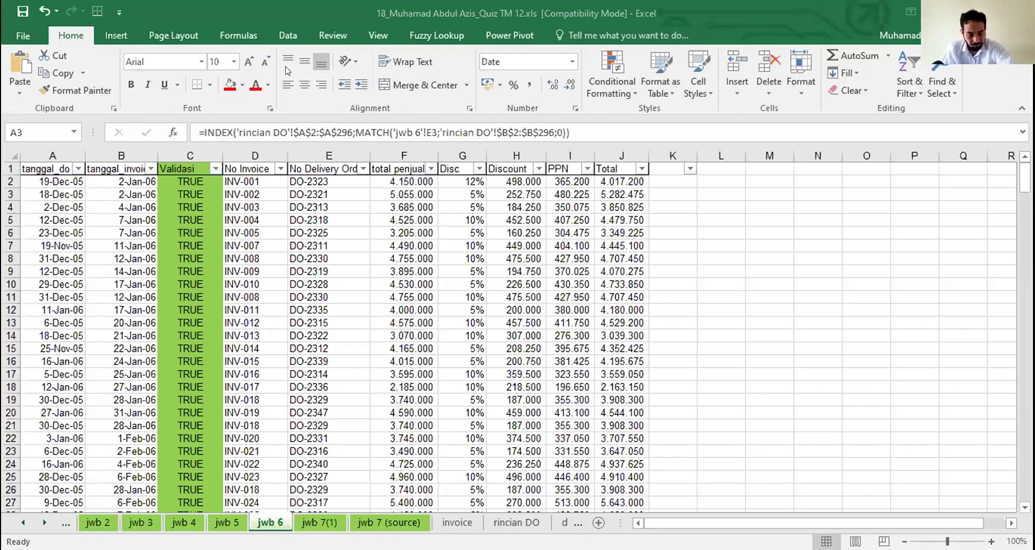
{"action": "left_click", "coordinate": [388, 521]}
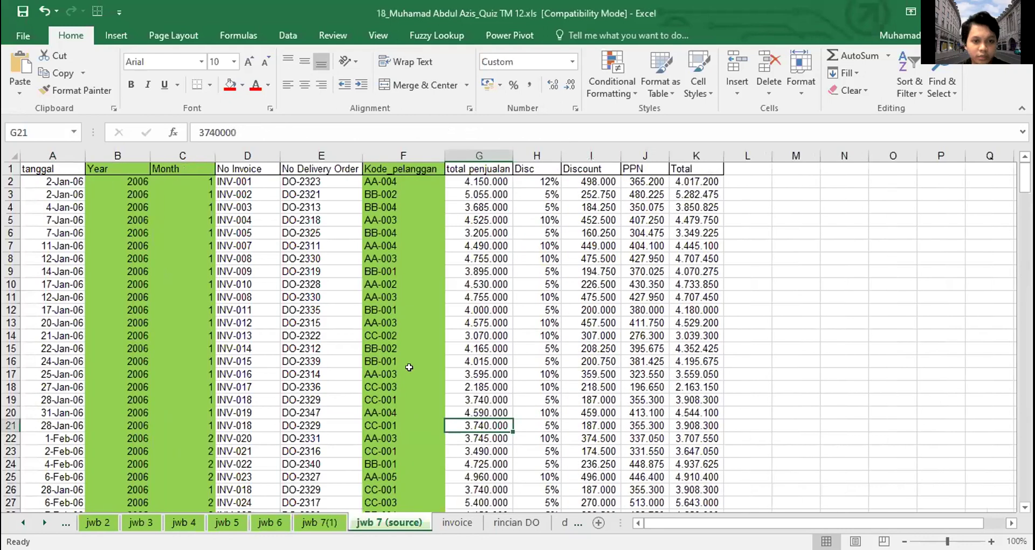
{"action": "left_click", "coordinate": [269, 335]}
{"action": "left_click", "coordinate": [318, 270]}
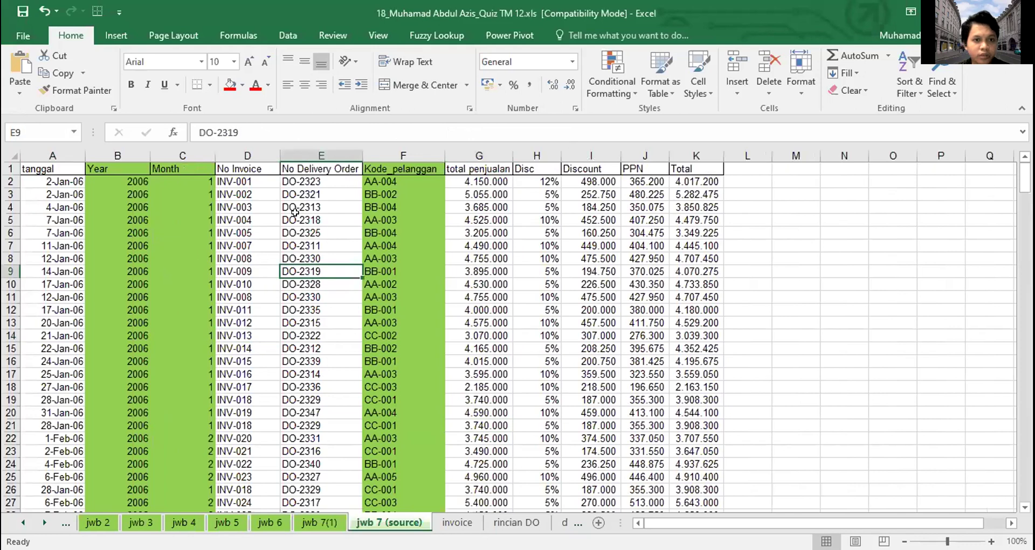
{"action": "left_click", "coordinate": [107, 161]}
{"action": "left_click", "coordinate": [59, 181]}
{"action": "left_click", "coordinate": [54, 169]}
{"action": "left_click", "coordinate": [98, 151]}
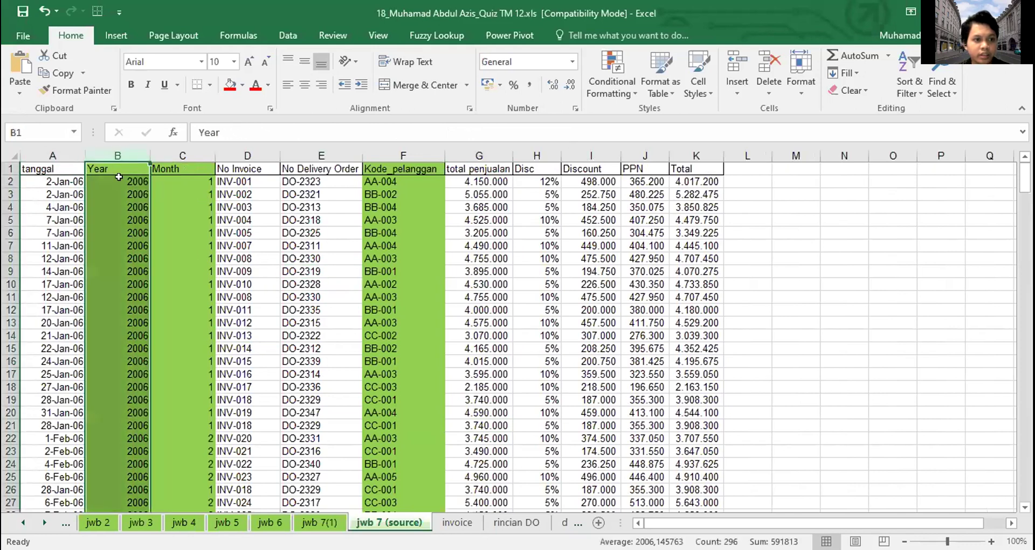
Examine the YEAR formula in B2 and the MONTH formula in C2 on jwb 7 (source).
{"action": "left_click", "coordinate": [120, 178]}
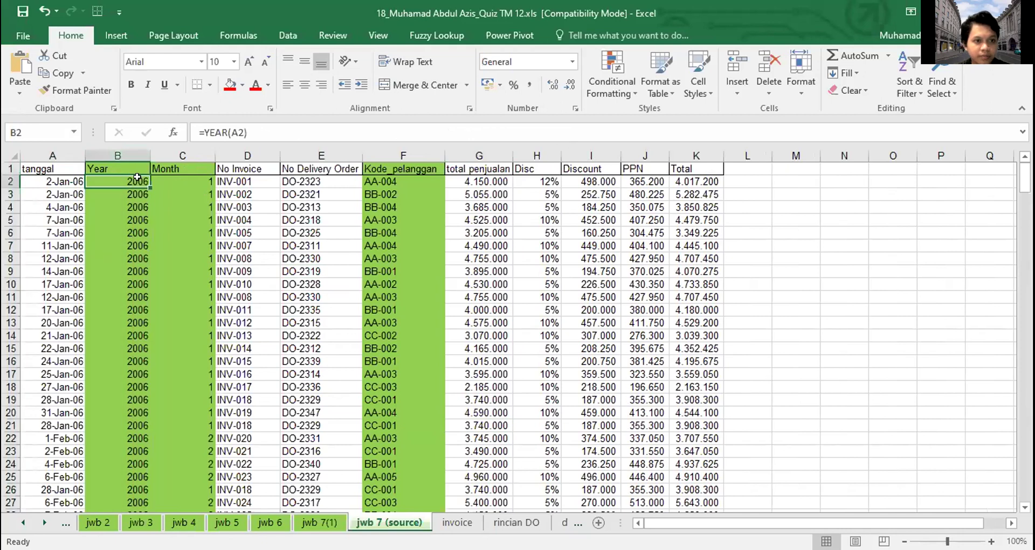
{"action": "left_click", "coordinate": [186, 179]}
{"action": "left_click", "coordinate": [284, 132]}
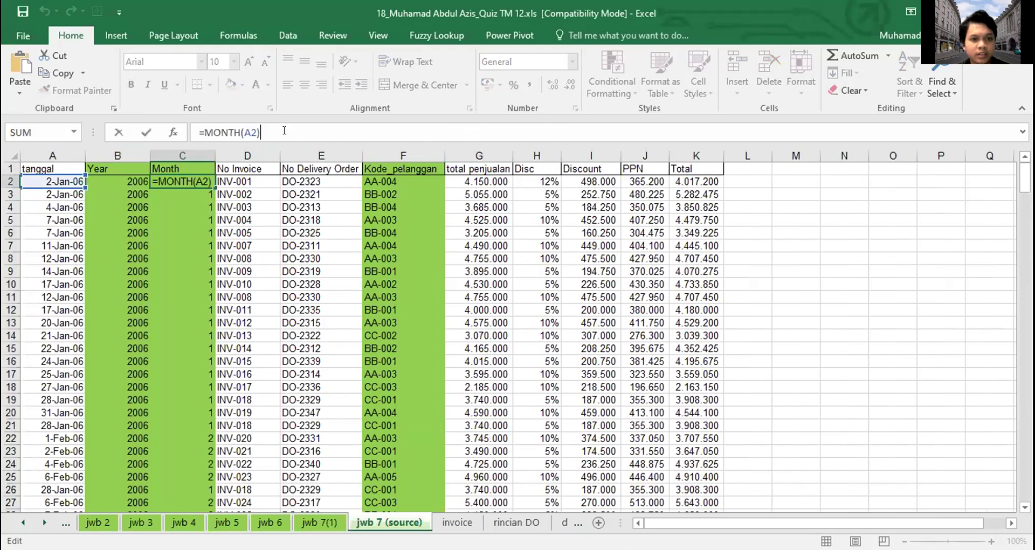
{"action": "key", "text": "Tab"}
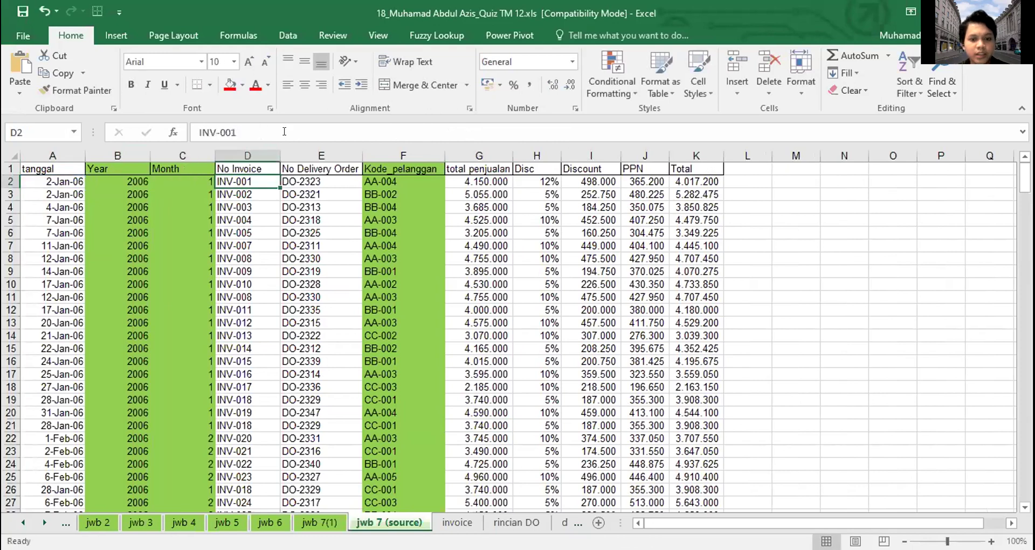
Refer to the daftar pelanggan sheet, and recheck the Year formula in B6 and the Month formula in C2 on jwb 7 (source).
{"action": "left_click", "coordinate": [577, 523]}
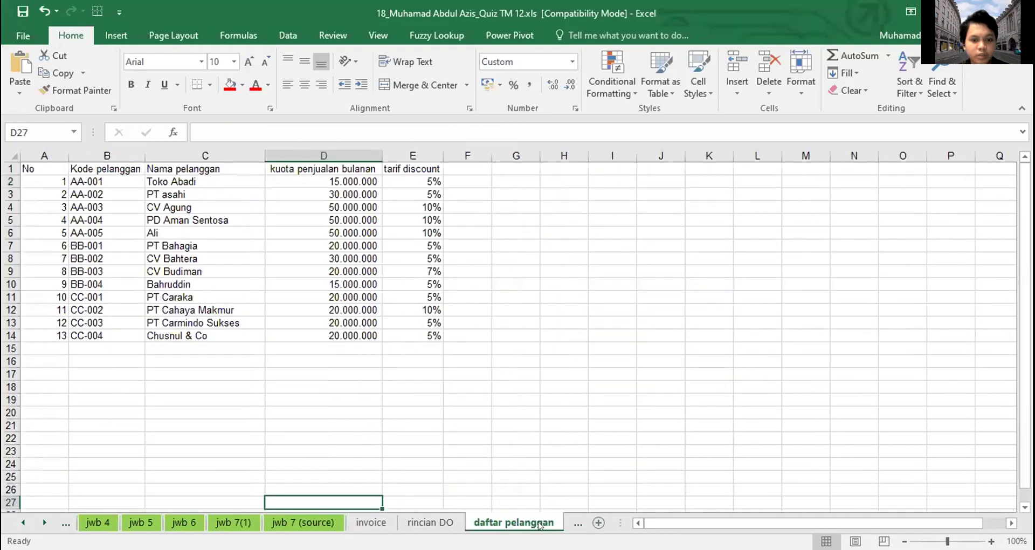
{"action": "left_click", "coordinate": [303, 522]}
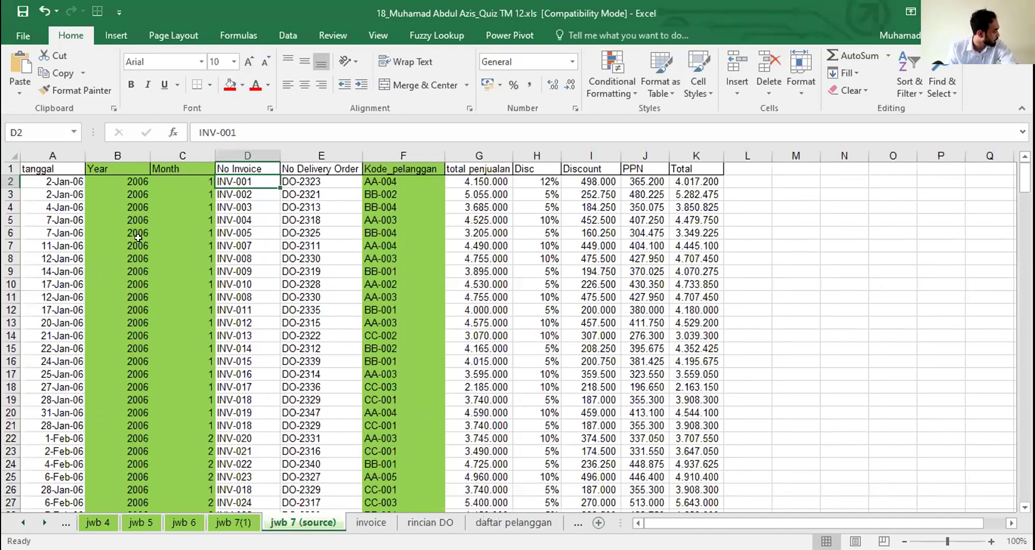
{"action": "left_click", "coordinate": [138, 237]}
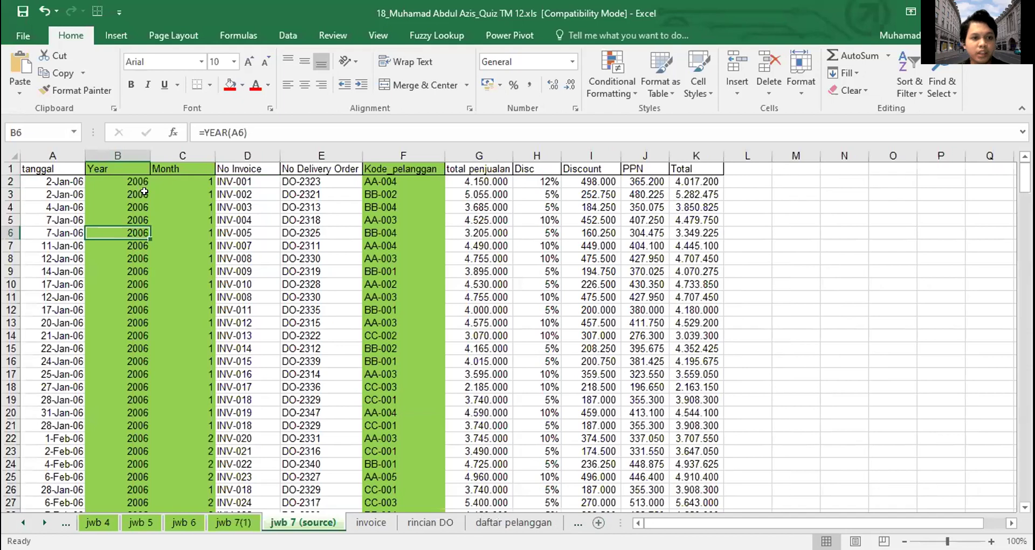
{"action": "left_click", "coordinate": [167, 179]}
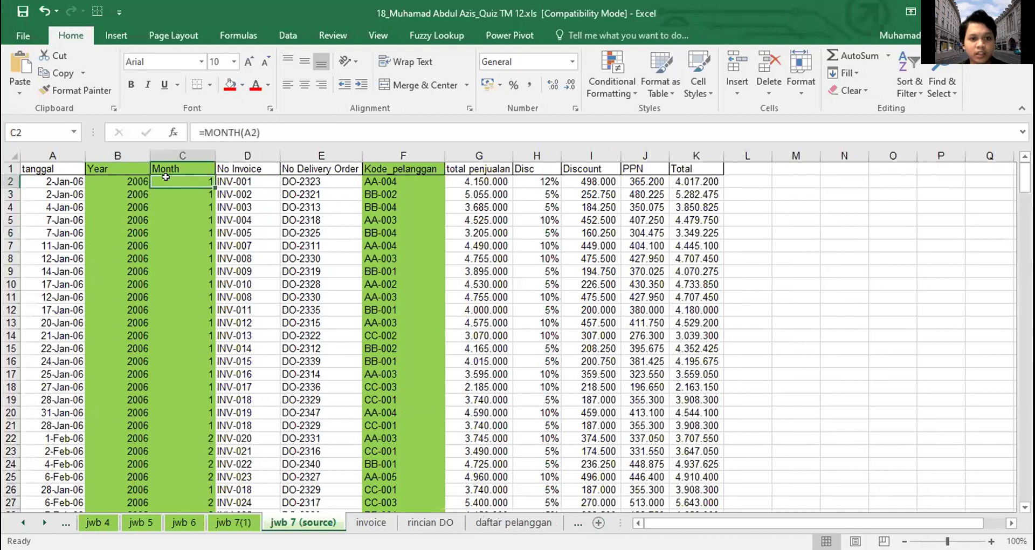
Examine the VLOOKUP formula in F2 that fetches Kode_pelanggan from rincian DO on jwb 7 (source).
{"action": "left_click", "coordinate": [332, 180]}
{"action": "left_click", "coordinate": [377, 168]}
{"action": "left_click", "coordinate": [383, 181]}
{"action": "left_click", "coordinate": [410, 132]}
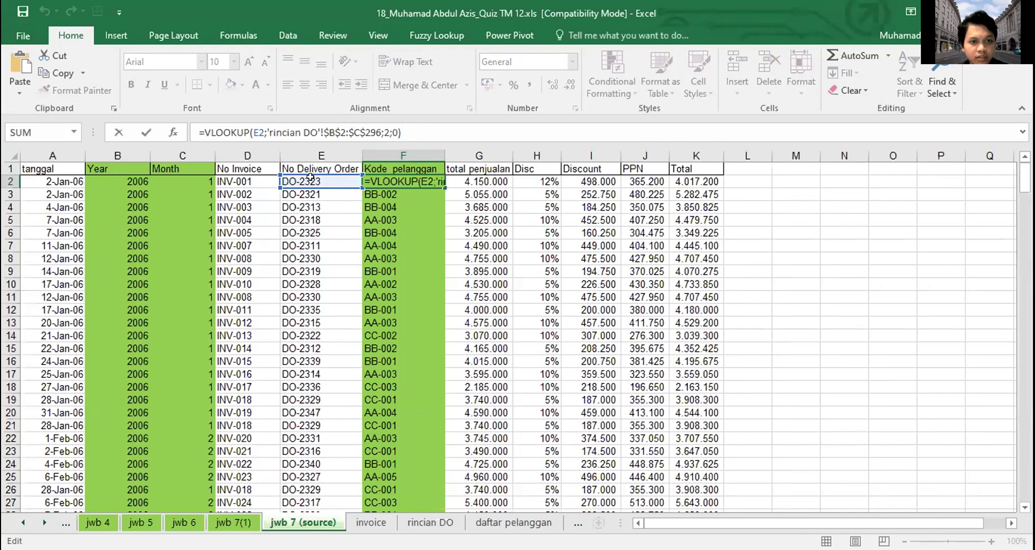
{"action": "key", "text": "Return"}
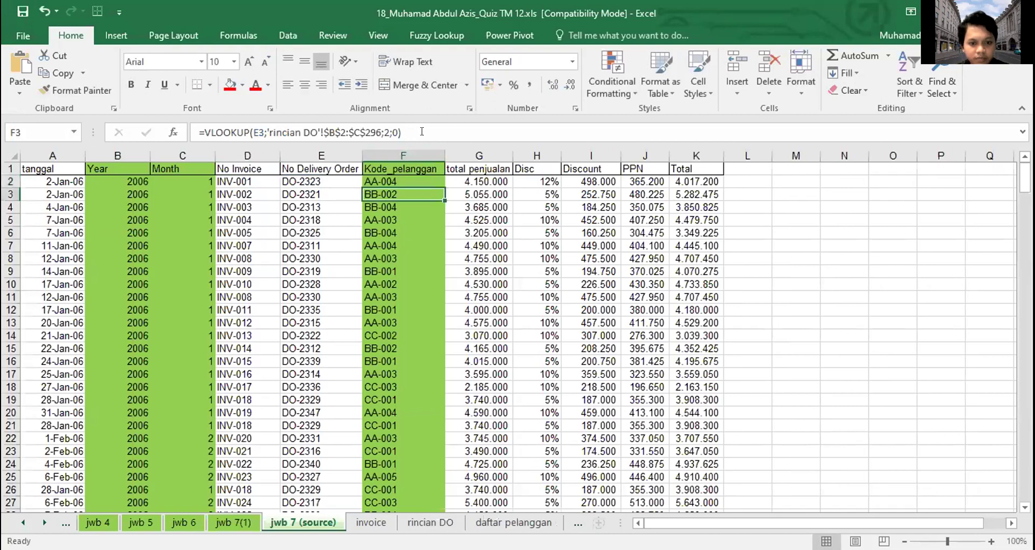
{"action": "left_click", "coordinate": [369, 178]}
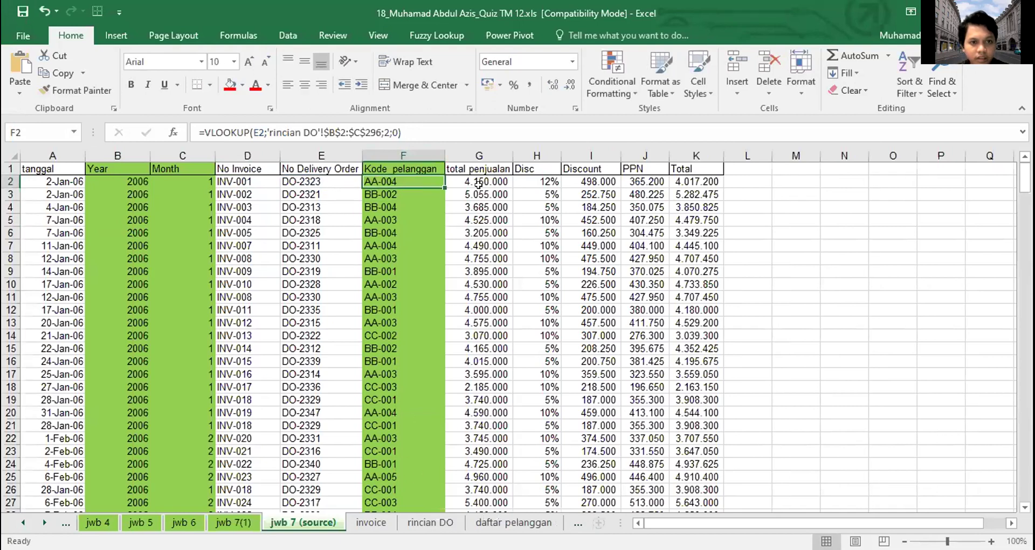
{"action": "left_click", "coordinate": [298, 131]}
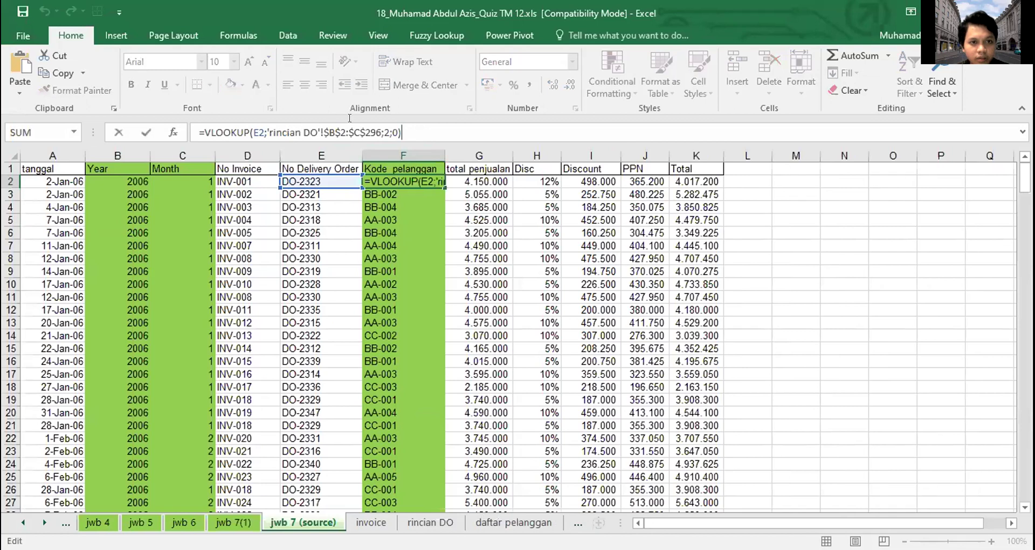
{"action": "key", "text": "Return"}
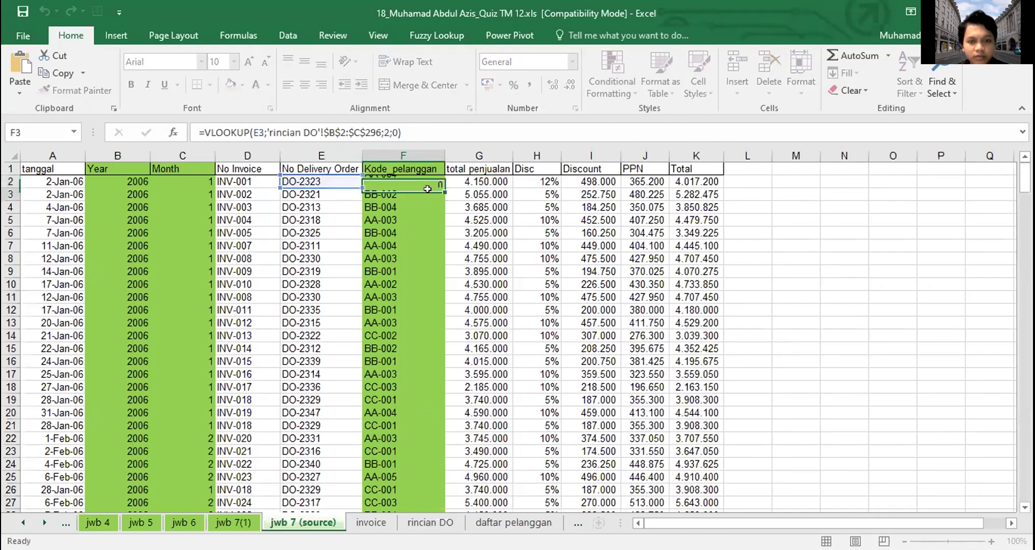
{"action": "left_click", "coordinate": [435, 179]}
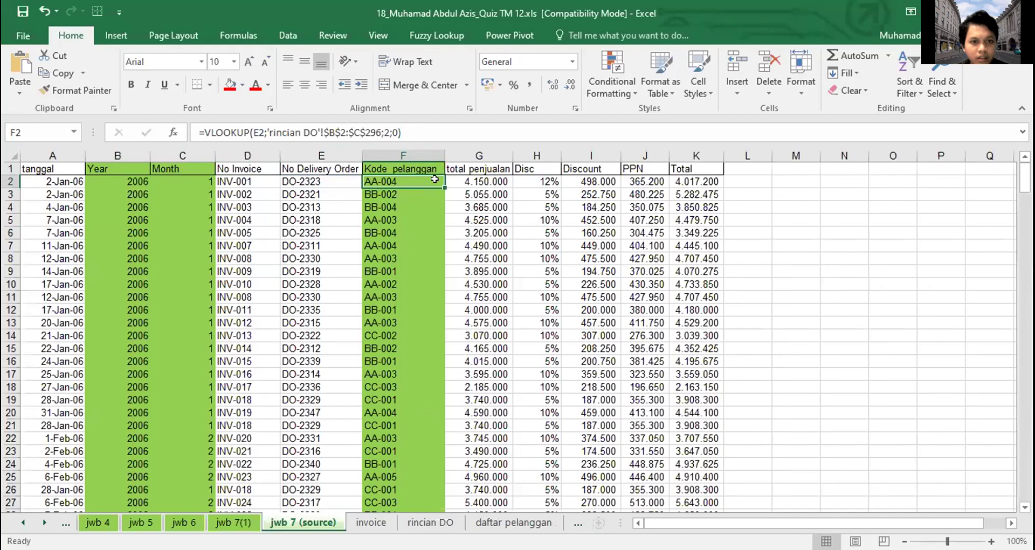
Look over the jwb 7 (source) table, highlighting its first rows from tanggal to PPN as the pivot source.
{"action": "scroll", "coordinate": [280, 205], "scroll_direction": "down", "scroll_amount": 3}
{"action": "scroll", "coordinate": [113, 201], "scroll_direction": "up", "scroll_amount": 3}
{"action": "left_click_drag", "start_coordinate": [43, 172], "coordinate": [662, 236]}
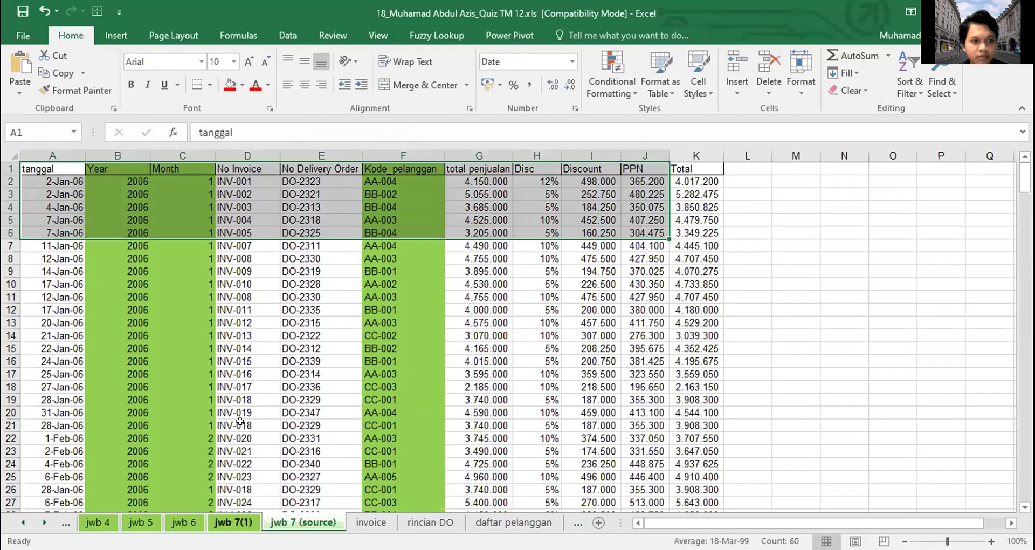
On jwb 7(1), include TRUE along with FALSE and #N/A in the Validasi filter to show all rows.
{"action": "left_click", "coordinate": [233, 522]}
{"action": "left_click", "coordinate": [349, 168]}
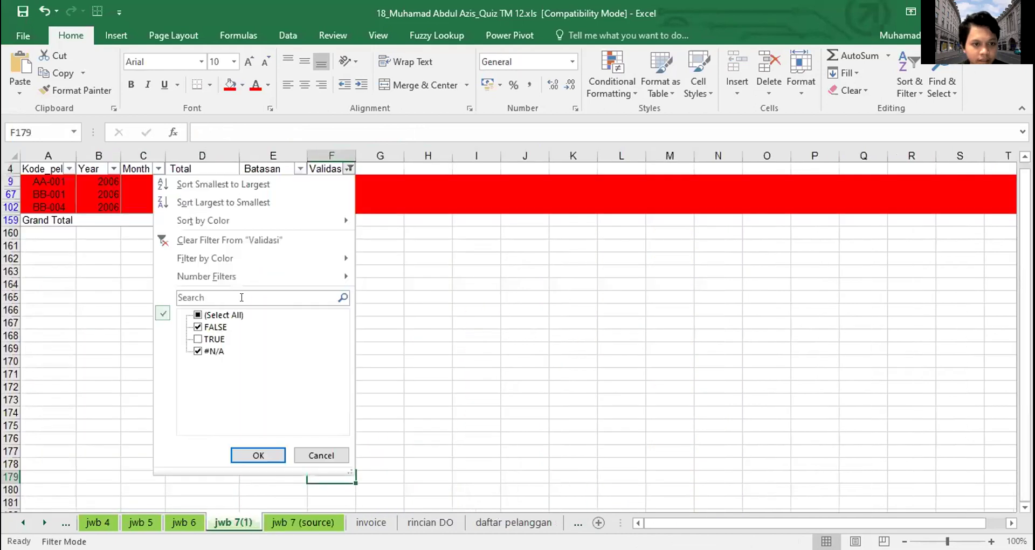
{"action": "left_click", "coordinate": [198, 327]}
{"action": "left_click", "coordinate": [198, 339]}
{"action": "left_click", "coordinate": [198, 326]}
{"action": "left_click", "coordinate": [261, 447]}
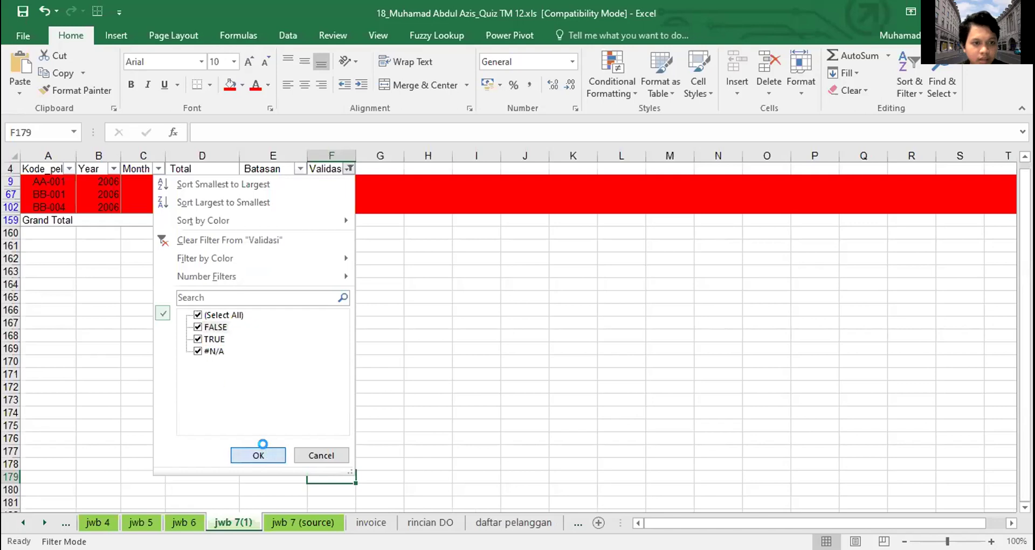
{"action": "scroll", "coordinate": [802, 415], "scroll_direction": "up", "scroll_amount": 1}
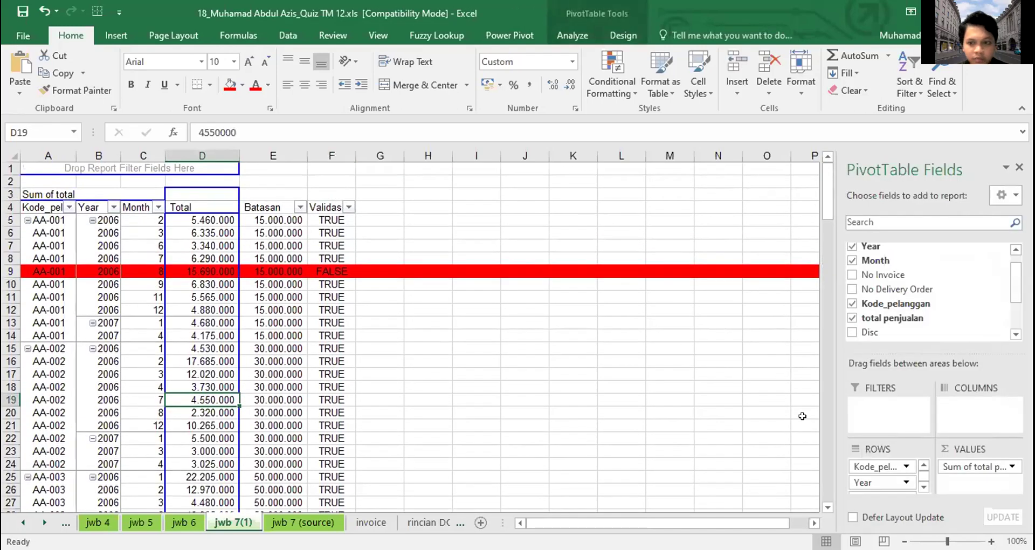
Try removing the Month, Year and Kode_pelanggan fields from the pivot table, and undo the removals.
{"action": "left_click", "coordinate": [852, 261]}
{"action": "left_click", "coordinate": [851, 247]}
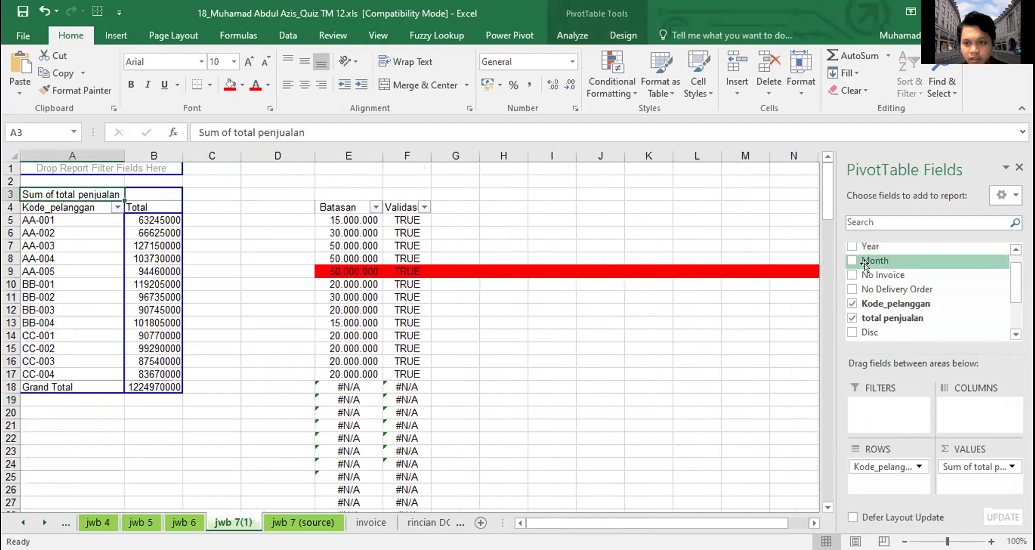
{"action": "left_click", "coordinate": [851, 304]}
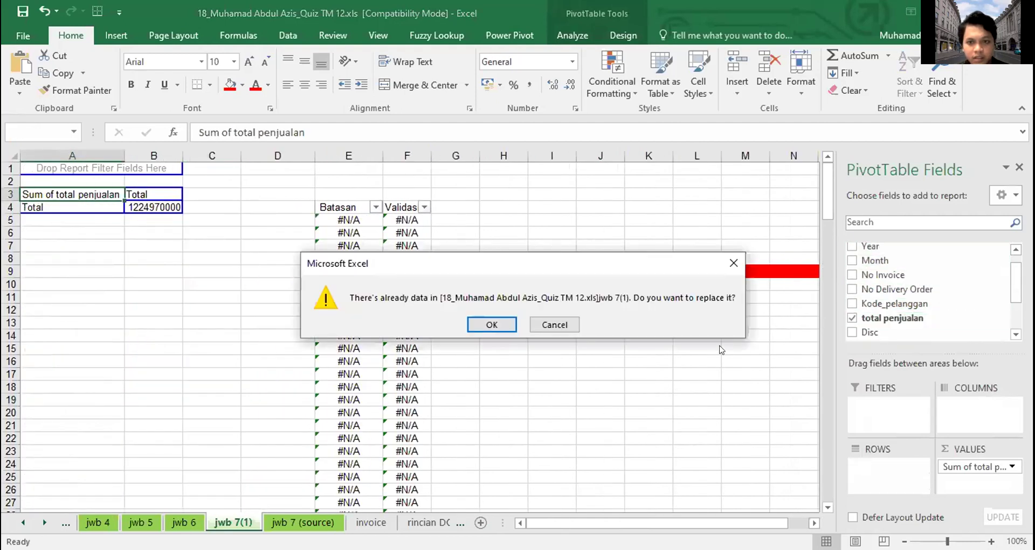
{"action": "key", "text": "Return"}
{"action": "key", "text": "ctrl+z"}
{"action": "key", "text": "ctrl+z"}
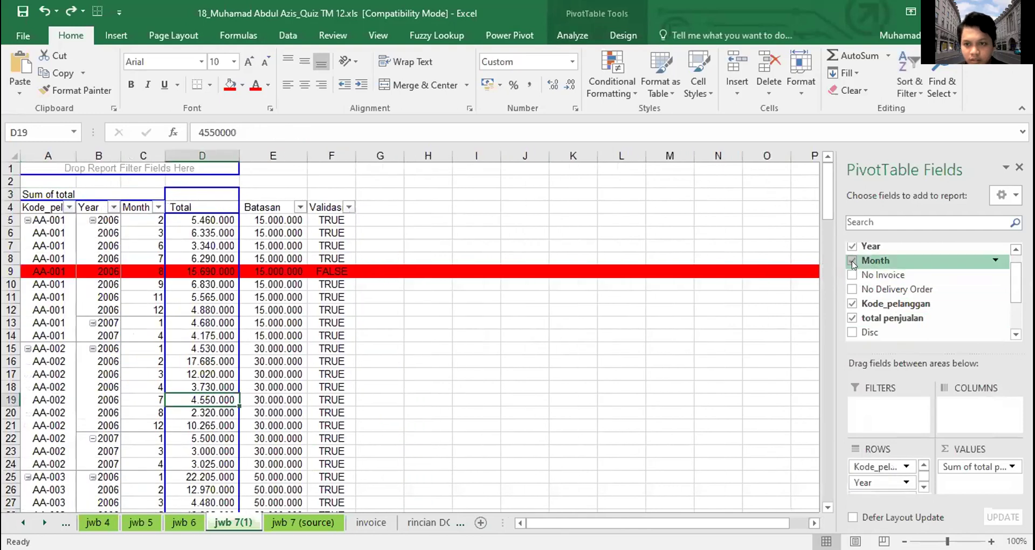
Review which source fields are used in the jwb 7(1) pivot table and select the customer code in A6.
{"action": "scroll", "coordinate": [1012, 294], "scroll_direction": "up", "scroll_amount": 1}
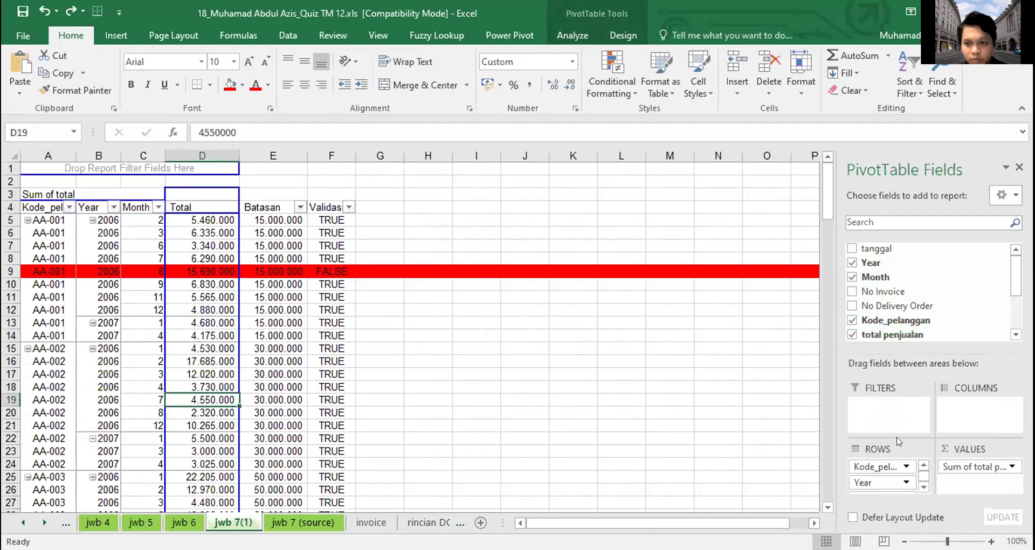
{"action": "scroll", "coordinate": [927, 324], "scroll_direction": "down", "scroll_amount": 3}
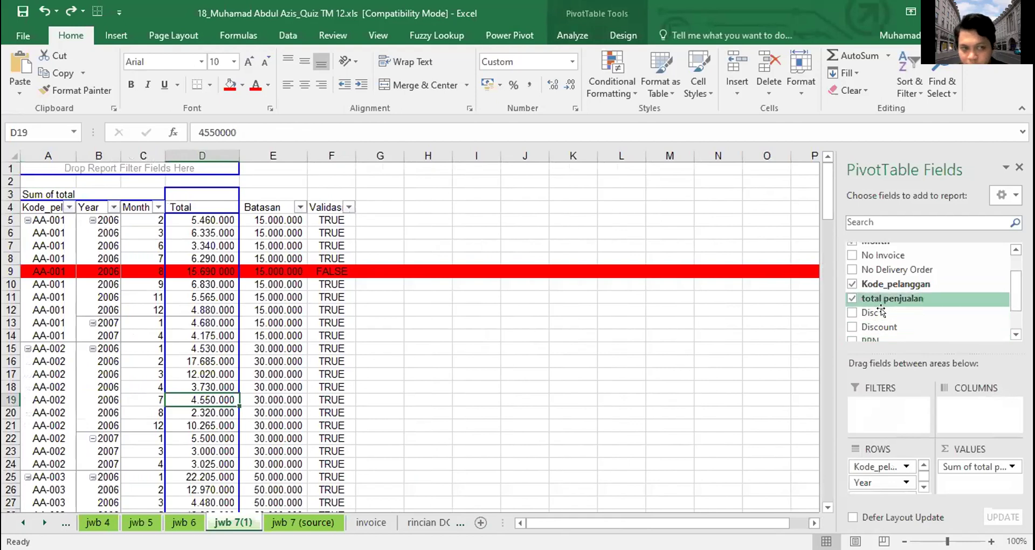
{"action": "left_click", "coordinate": [64, 233]}
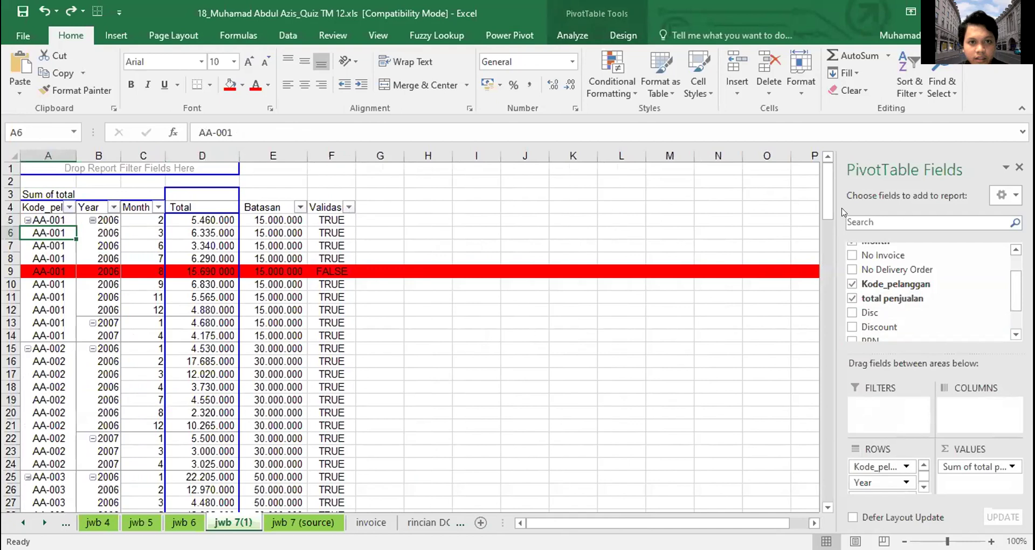
Check the pivot table's report layout options, including Repeat All Item Labels, and inspect the Year and Month labels without changing the layout.
{"action": "left_click", "coordinate": [571, 35]}
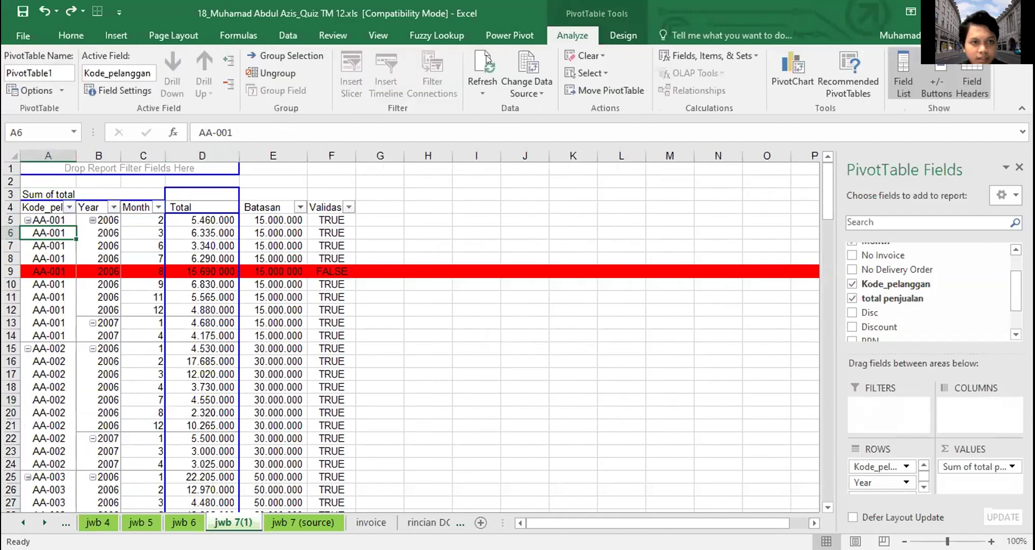
{"action": "left_click", "coordinate": [610, 33]}
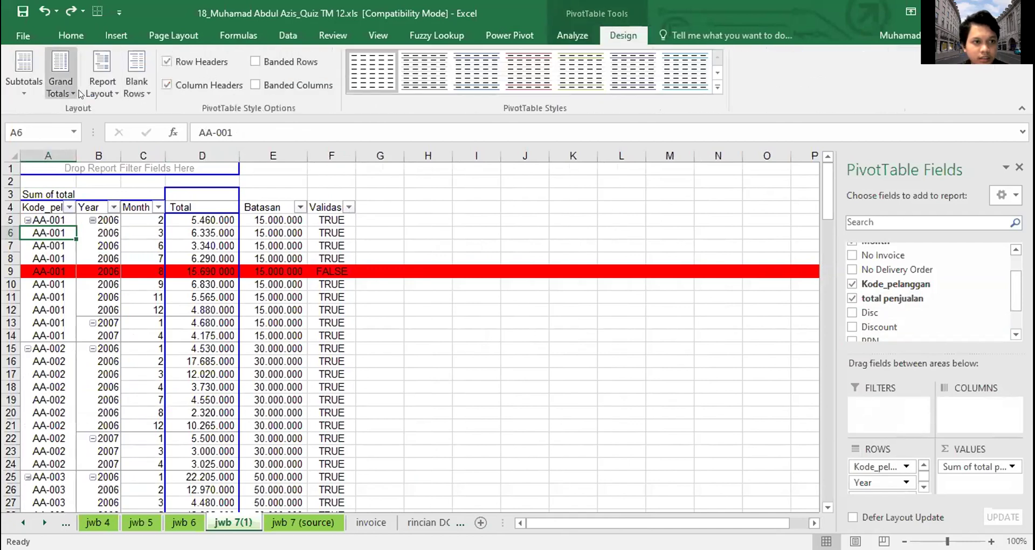
{"action": "left_click", "coordinate": [103, 86]}
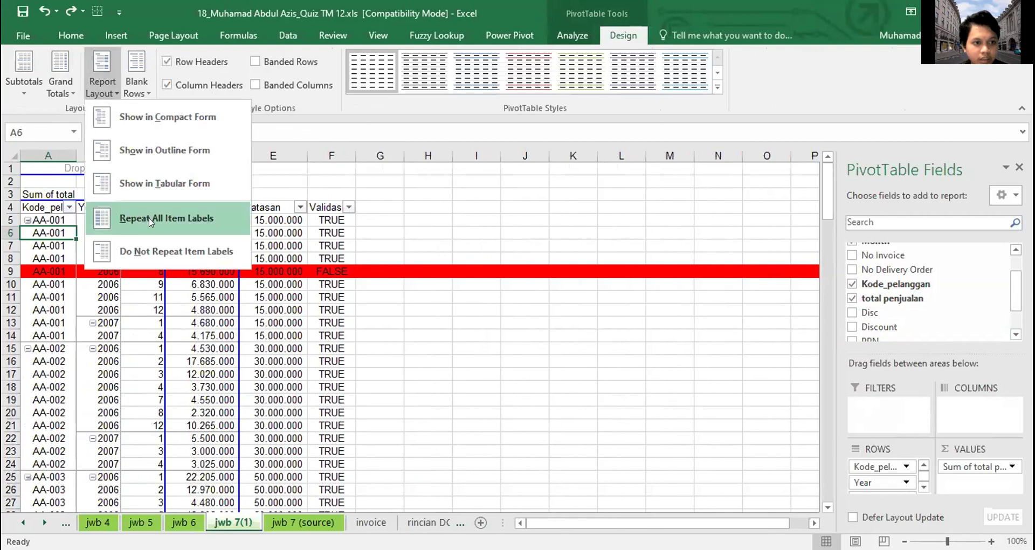
{"action": "left_click", "coordinate": [43, 233]}
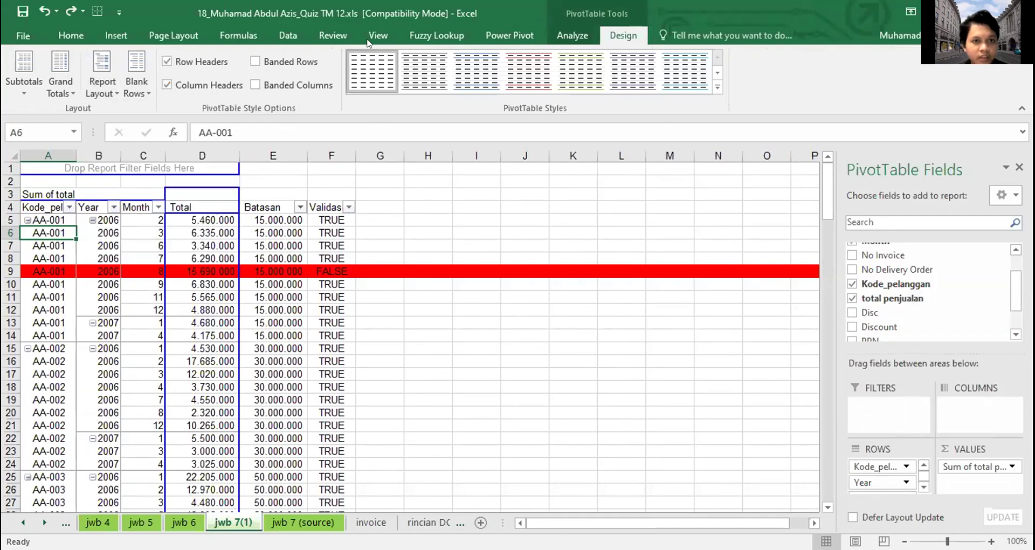
{"action": "left_click", "coordinate": [105, 228]}
{"action": "key", "text": "Down"}
{"action": "left_click", "coordinate": [105, 221], "text": "shift"}
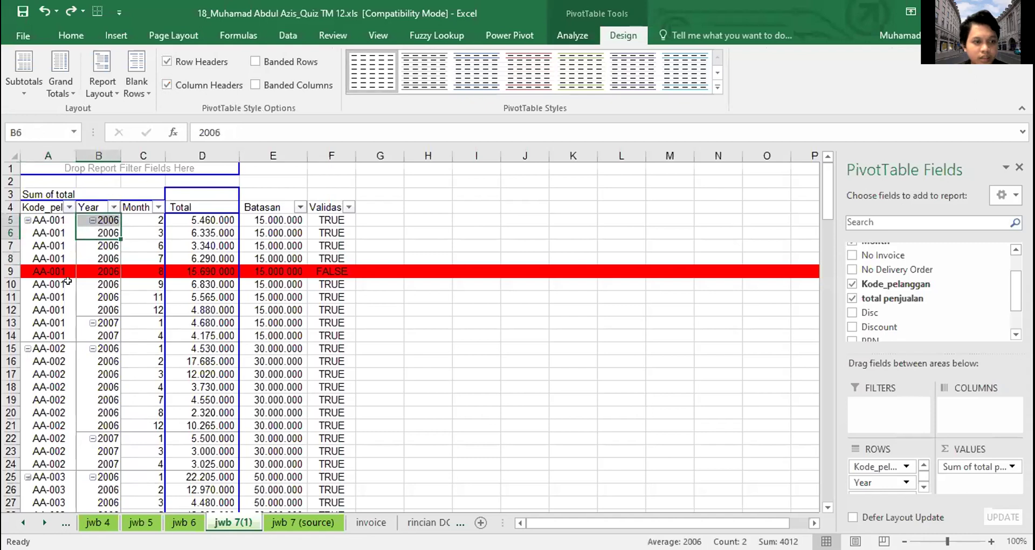
{"action": "left_click", "coordinate": [140, 245]}
Examine the Batasan VLOOKUP formula in E5 and its source column, kuota penjualan bulanan, on the daftar pelanggan sheet.
{"action": "left_click", "coordinate": [249, 222]}
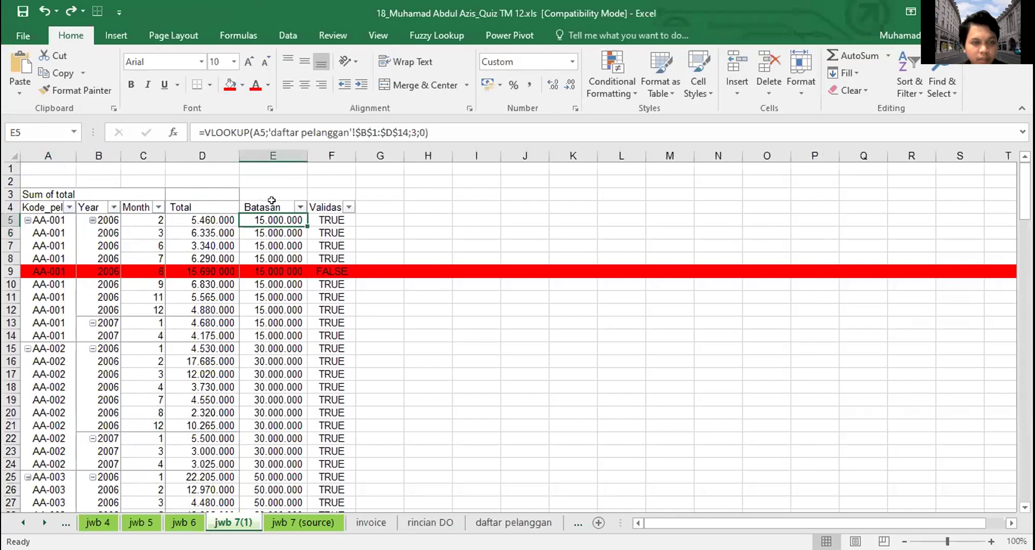
{"action": "left_click", "coordinate": [425, 131]}
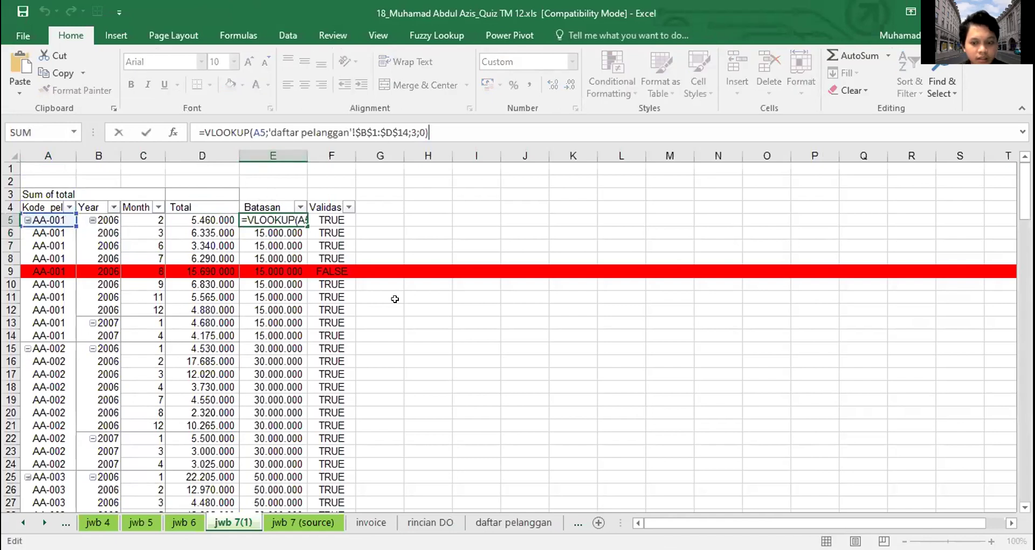
{"action": "key", "text": "Return"}
{"action": "left_click", "coordinate": [513, 521]}
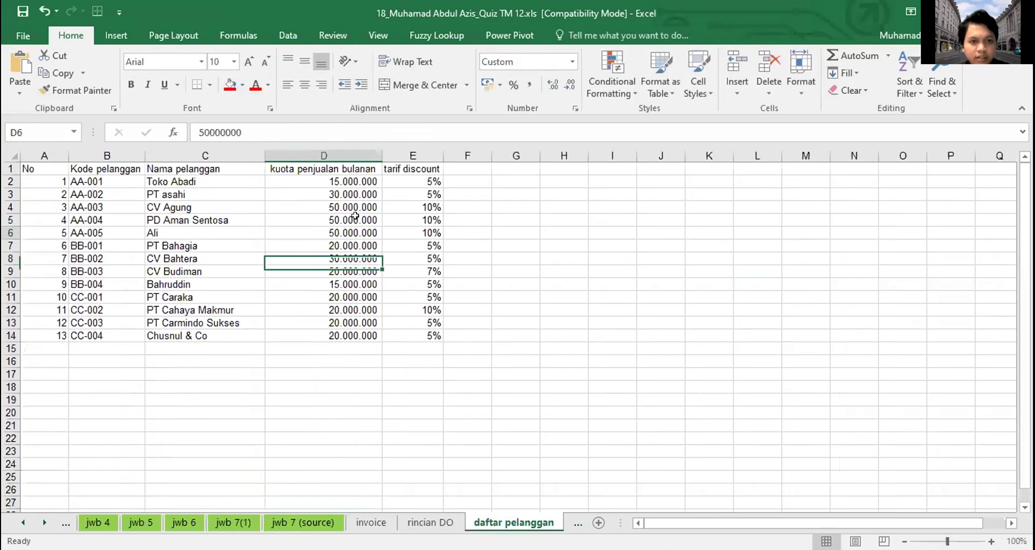
{"action": "left_click_drag", "start_coordinate": [324, 169], "coordinate": [324, 296]}
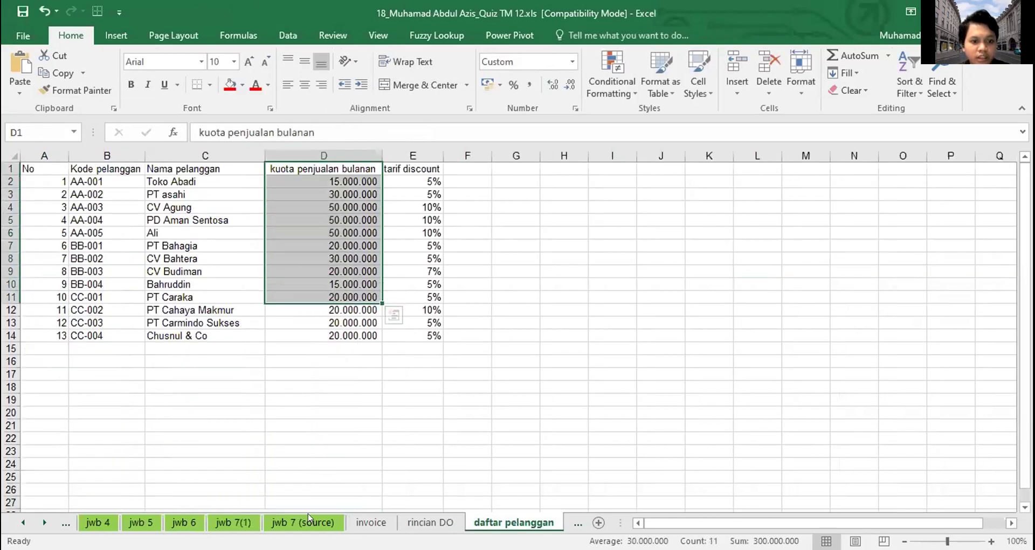
{"action": "left_click", "coordinate": [233, 521]}
{"action": "left_click", "coordinate": [260, 218]}
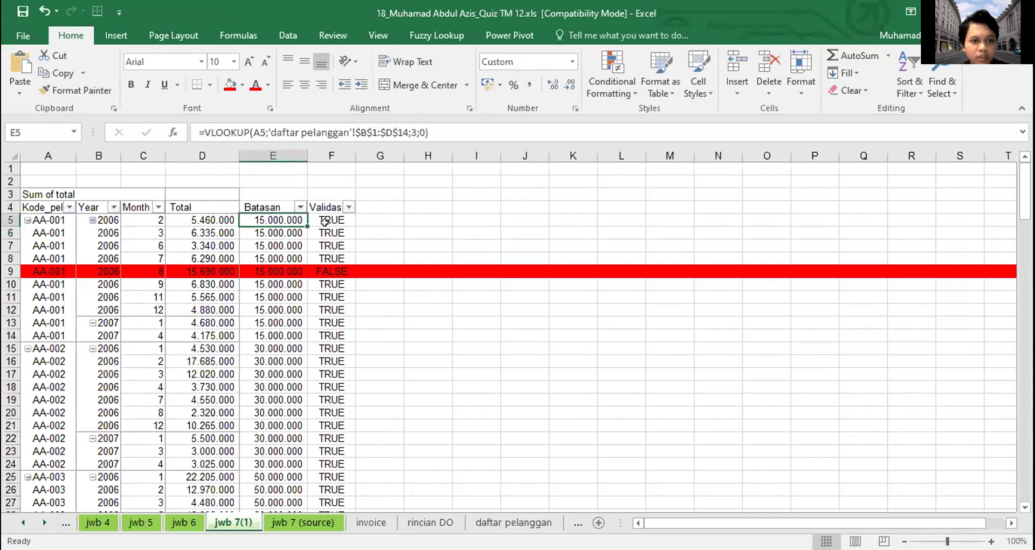
Examine the Validasi formula in F5 that compares Total with Batasan.
{"action": "left_click", "coordinate": [325, 220]}
{"action": "left_click", "coordinate": [276, 129]}
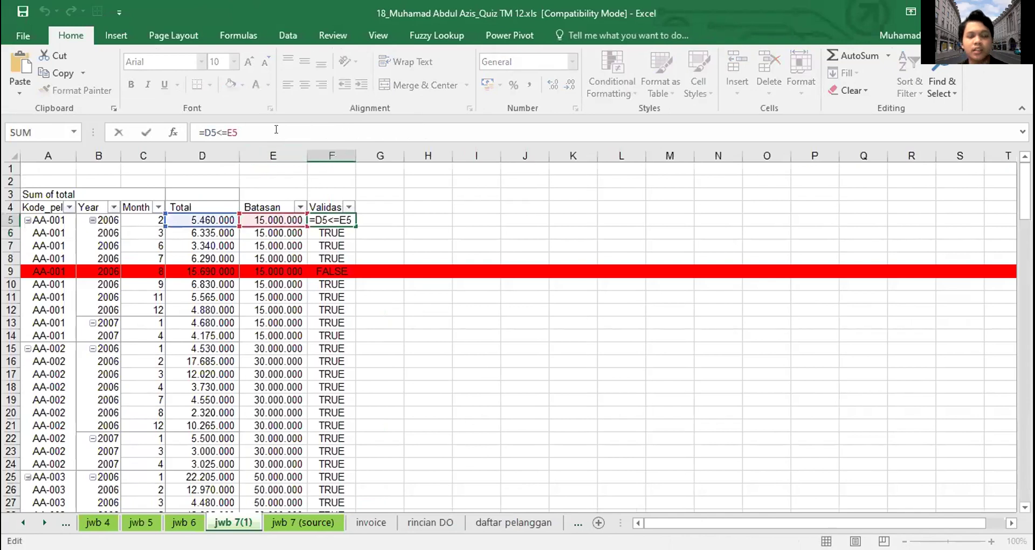
{"action": "key", "text": "Return"}
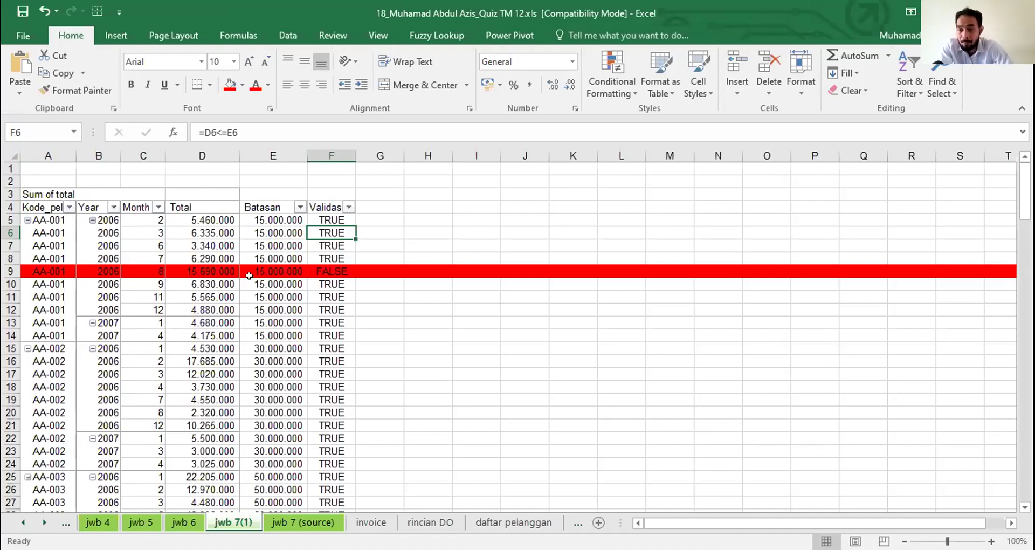
Recheck the Batasan and Validasi cells in the AA-001 rows, including the red-highlighted row 9, on jwb 7(1).
{"action": "left_click", "coordinate": [291, 273]}
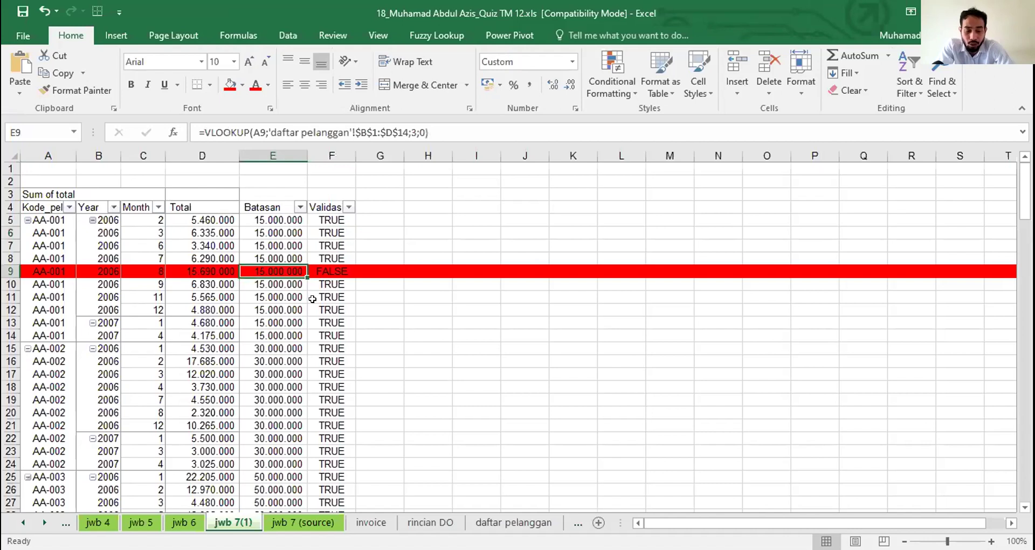
{"action": "left_click", "coordinate": [276, 244]}
{"action": "left_click", "coordinate": [280, 218]}
{"action": "left_click", "coordinate": [287, 258]}
{"action": "left_click", "coordinate": [287, 272]}
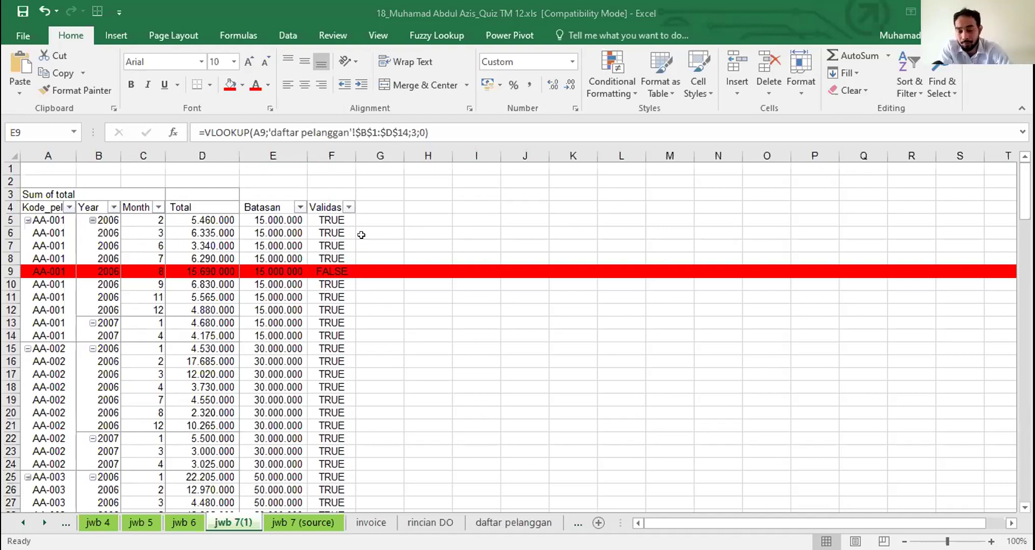
{"action": "left_click", "coordinate": [272, 272]}
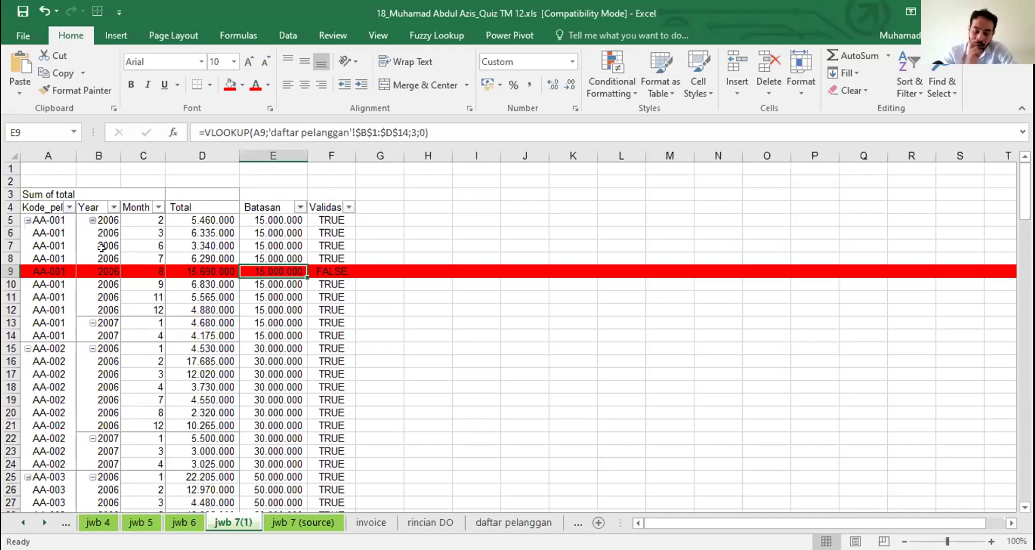
{"action": "left_click", "coordinate": [101, 247]}
{"action": "left_click", "coordinate": [362, 282]}
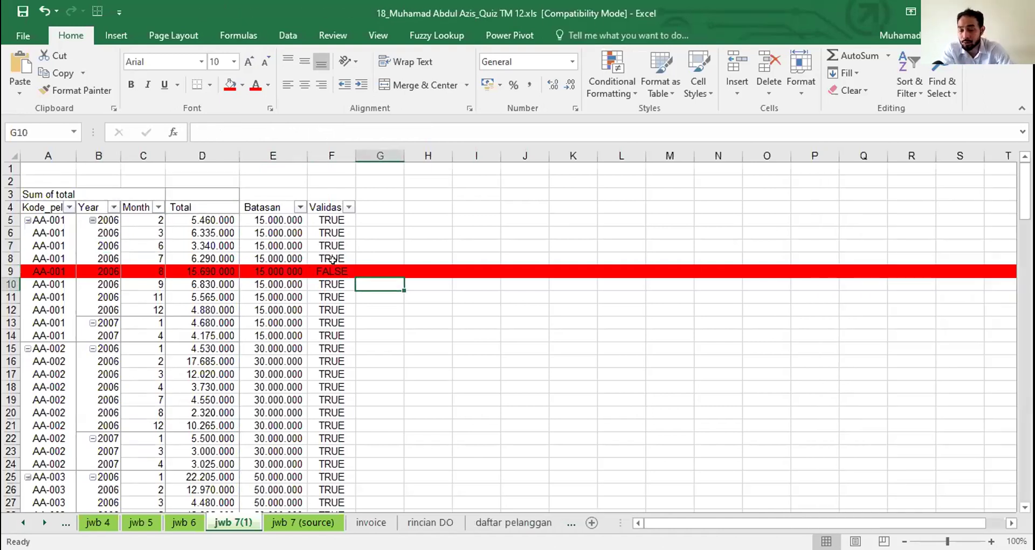
{"action": "left_click", "coordinate": [333, 260]}
{"action": "left_click", "coordinate": [260, 253]}
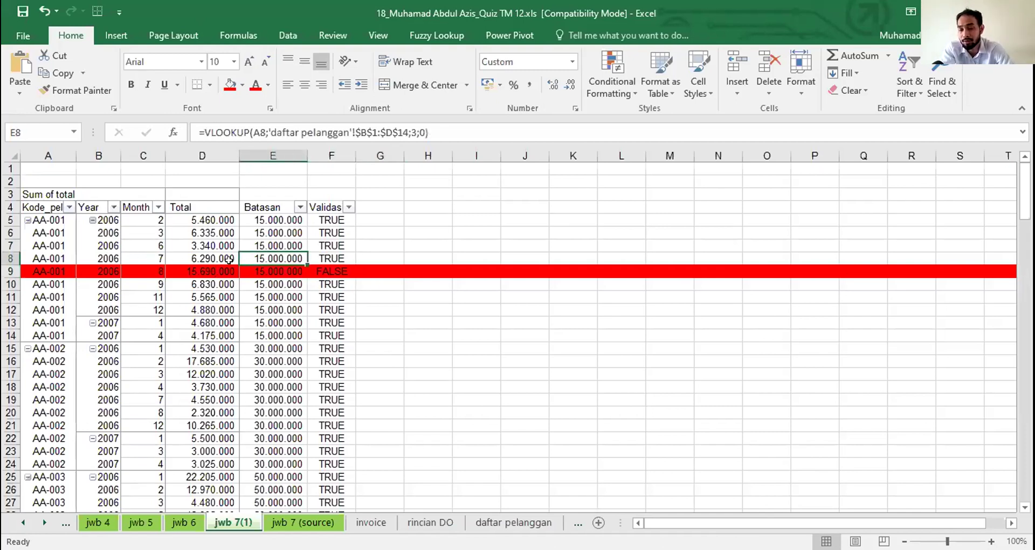
{"action": "left_click", "coordinate": [275, 271]}
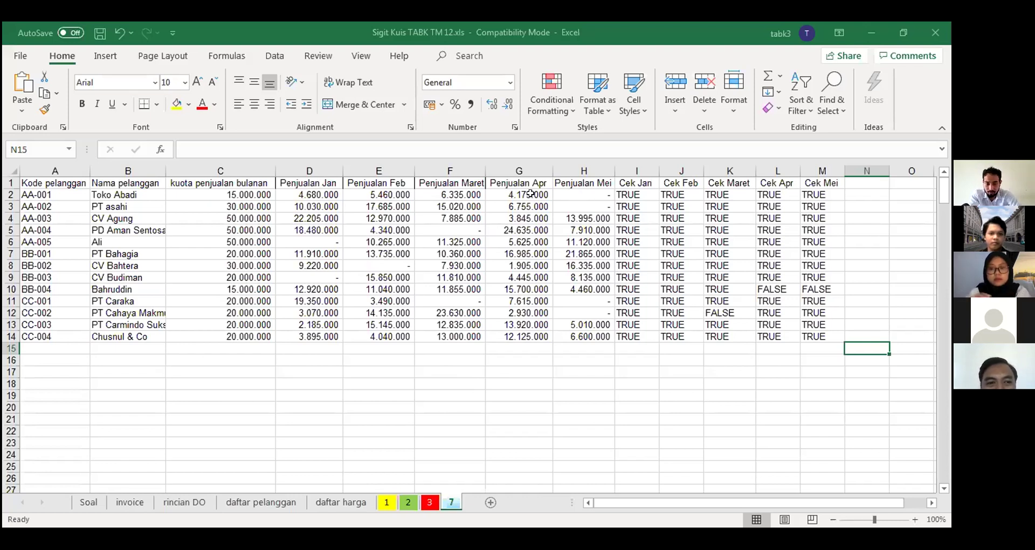
Examine the Bulan column's MONTH formula in B2 and the Kode Pelanggan column on the invoice sheet.
{"action": "left_click", "coordinate": [130, 502]}
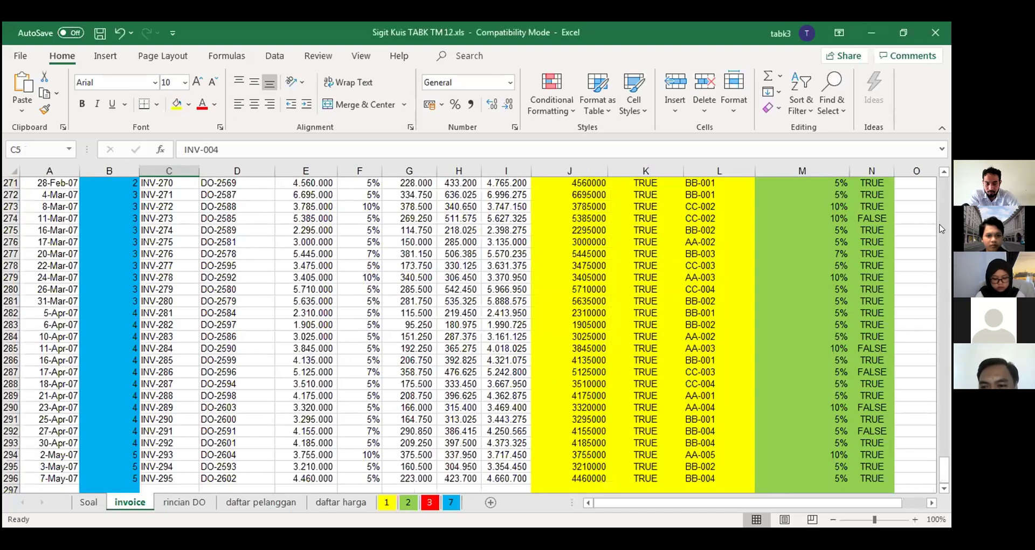
{"action": "key", "text": "Left"}
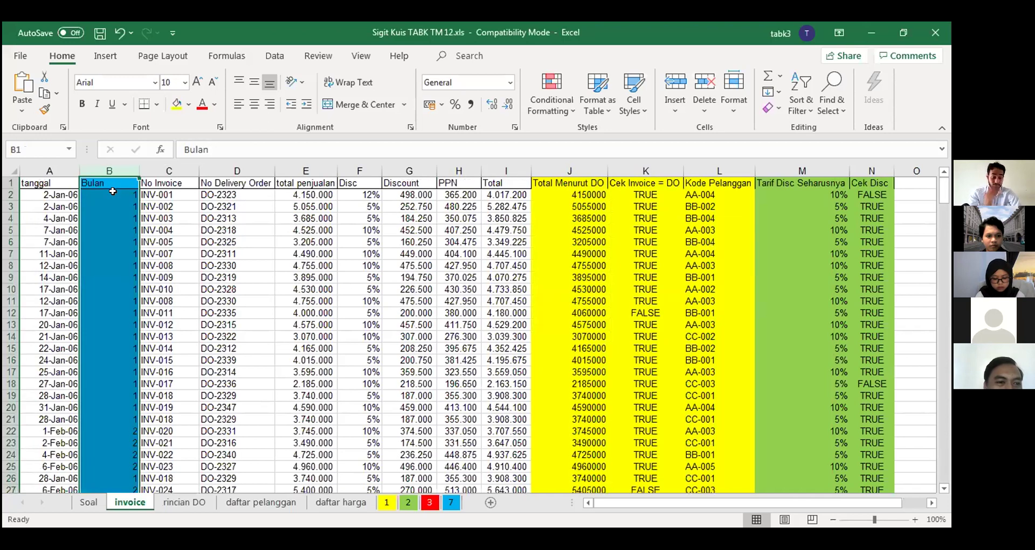
{"action": "key", "text": "ctrl+Up"}
{"action": "key", "text": "Down"}
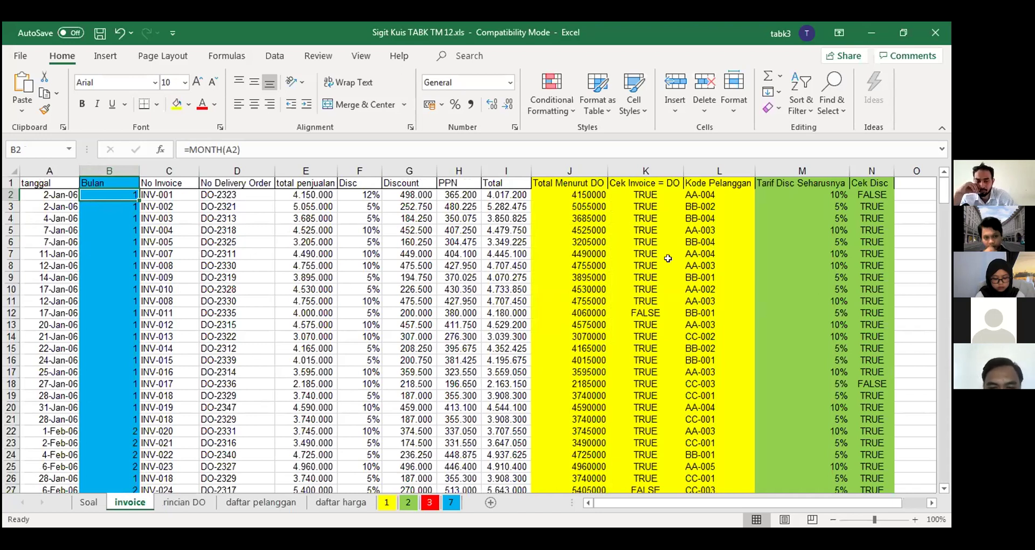
{"action": "left_click", "coordinate": [712, 171]}
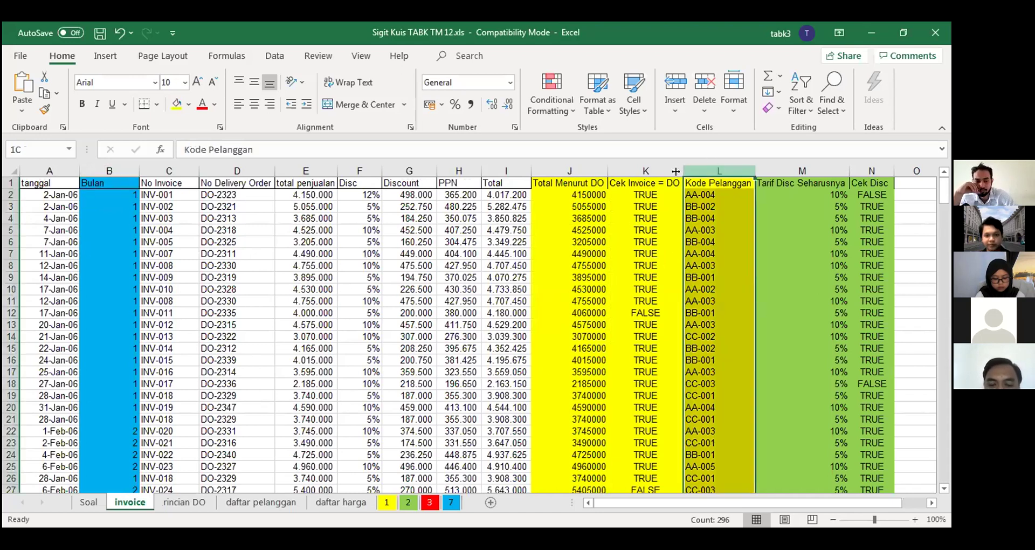
Review the customer and quota columns on sheet 7 and examine the Penjualan Jan SUMIFS formula in D2.
{"action": "left_click", "coordinate": [452, 503]}
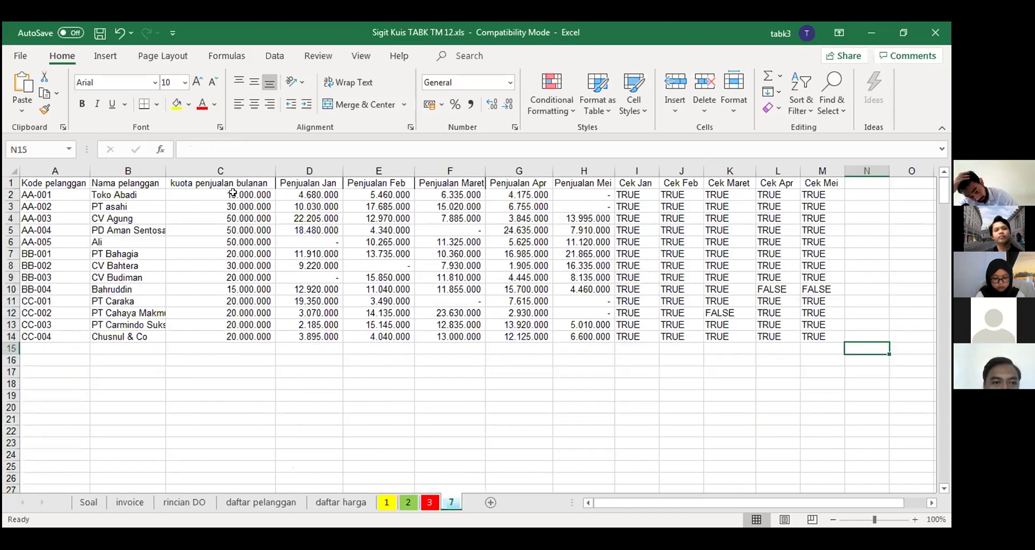
{"action": "left_click_drag", "start_coordinate": [64, 184], "coordinate": [248, 338]}
{"action": "left_click", "coordinate": [277, 405]}
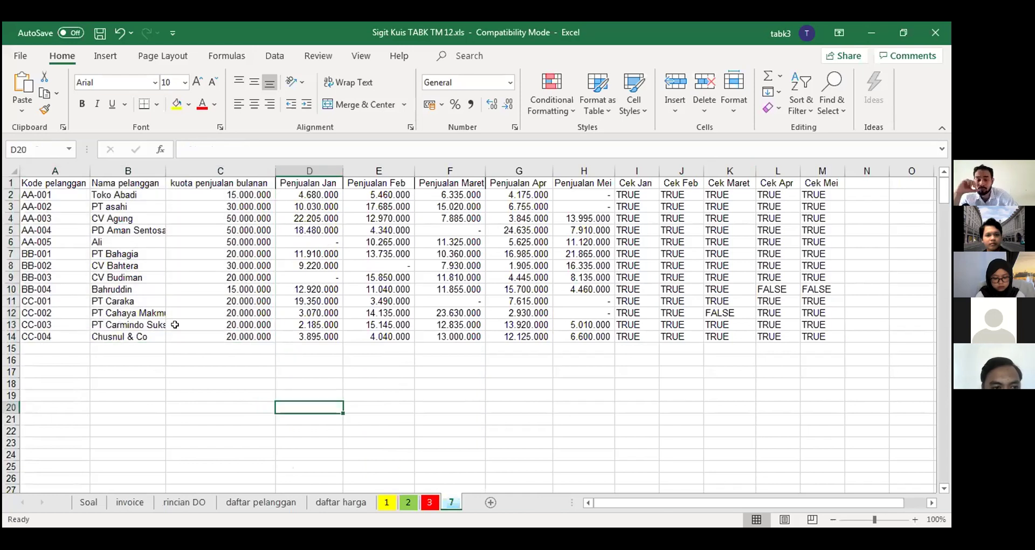
{"action": "left_click", "coordinate": [322, 196]}
{"action": "left_click", "coordinate": [531, 149]}
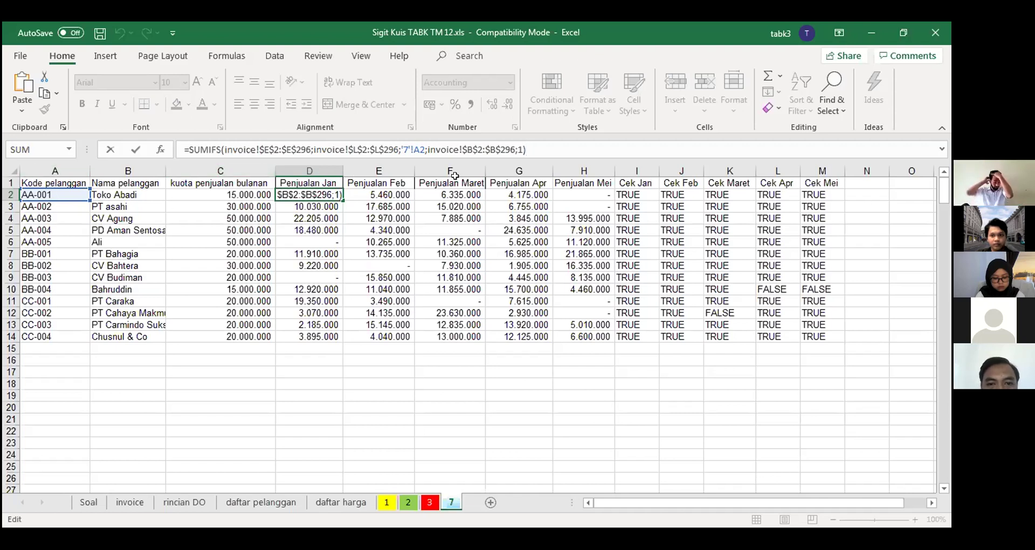
{"action": "left_click", "coordinate": [531, 150]}
{"action": "key", "text": "Return"}
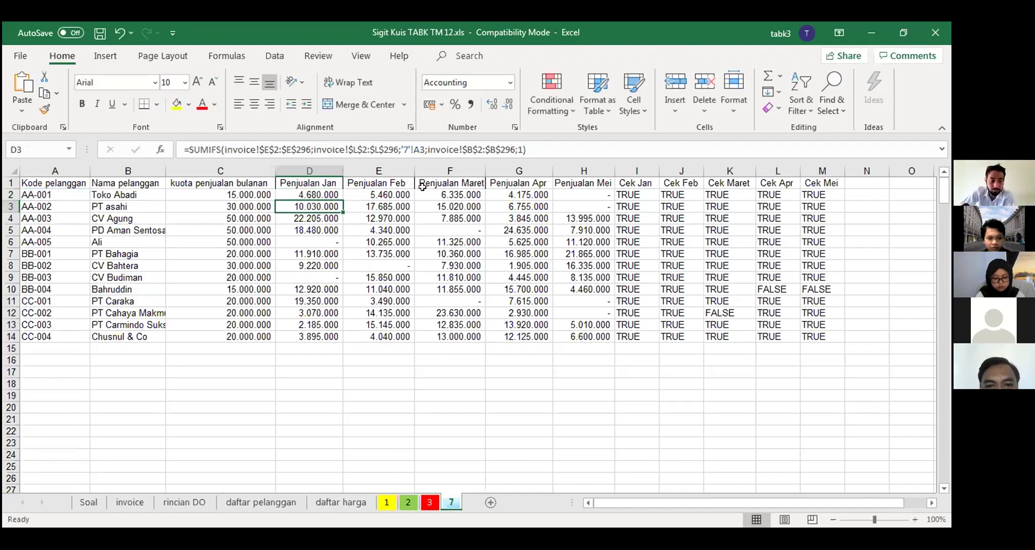
Examine the Cek Jan IF formula in I2 that compares January sales with the monthly quota.
{"action": "left_click", "coordinate": [620, 193]}
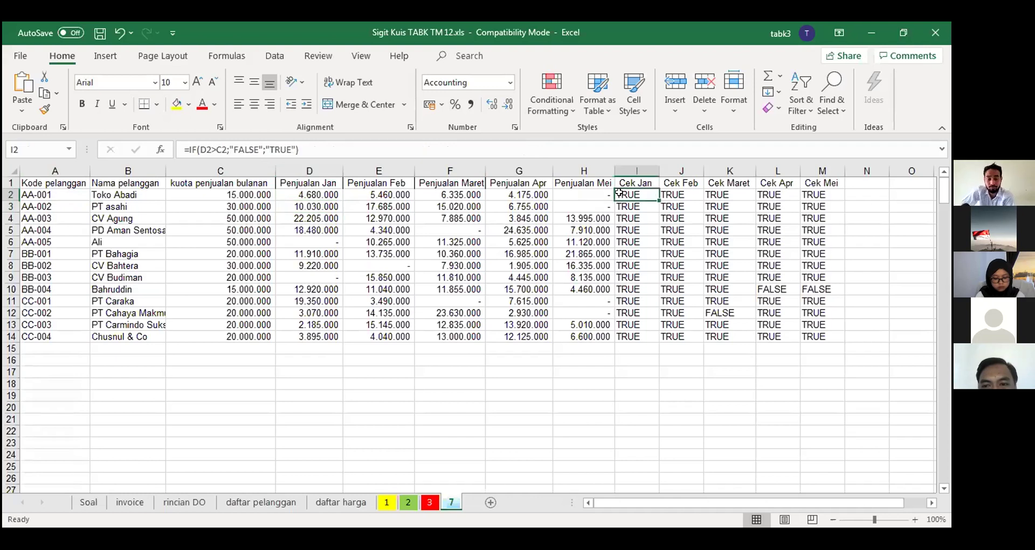
{"action": "left_click", "coordinate": [608, 148]}
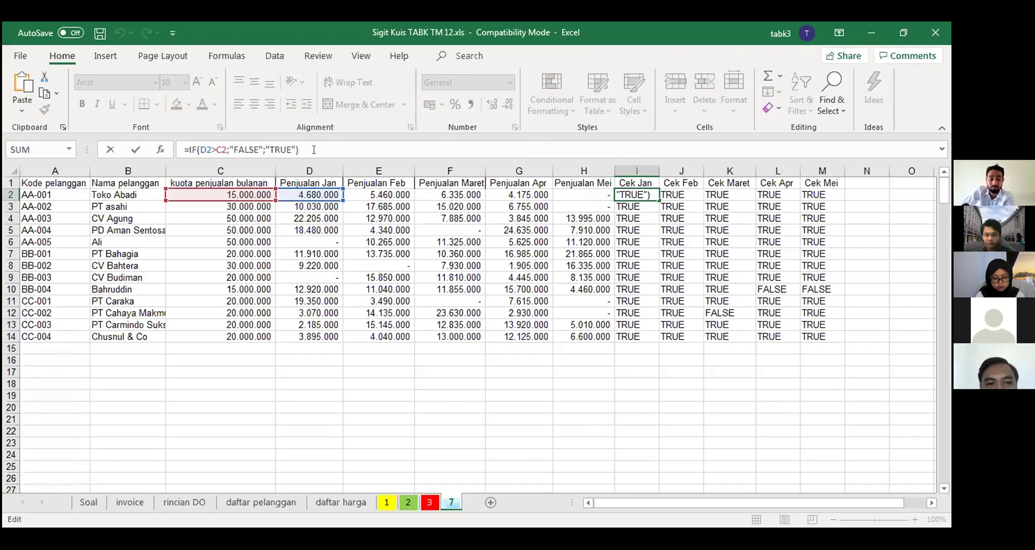
{"action": "key", "text": "Return"}
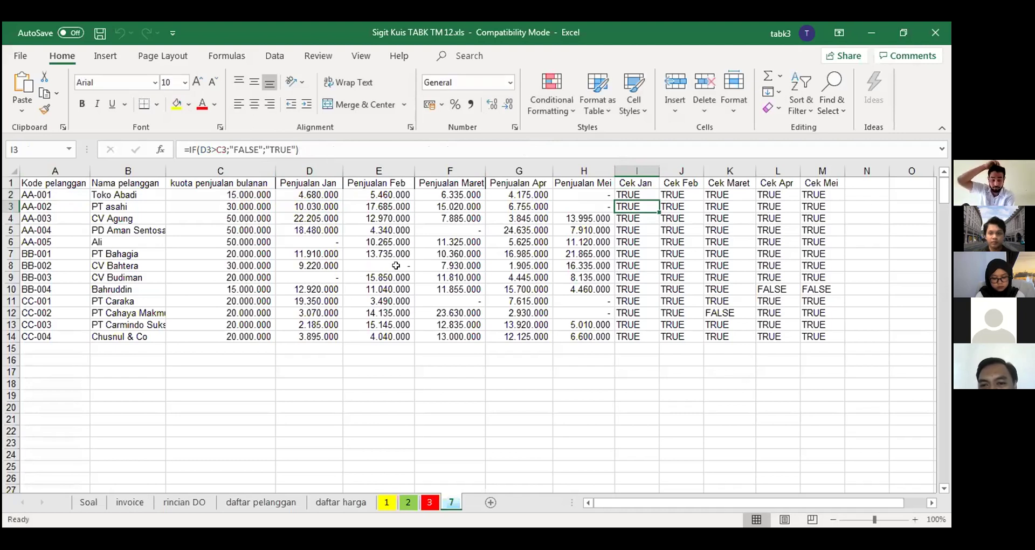